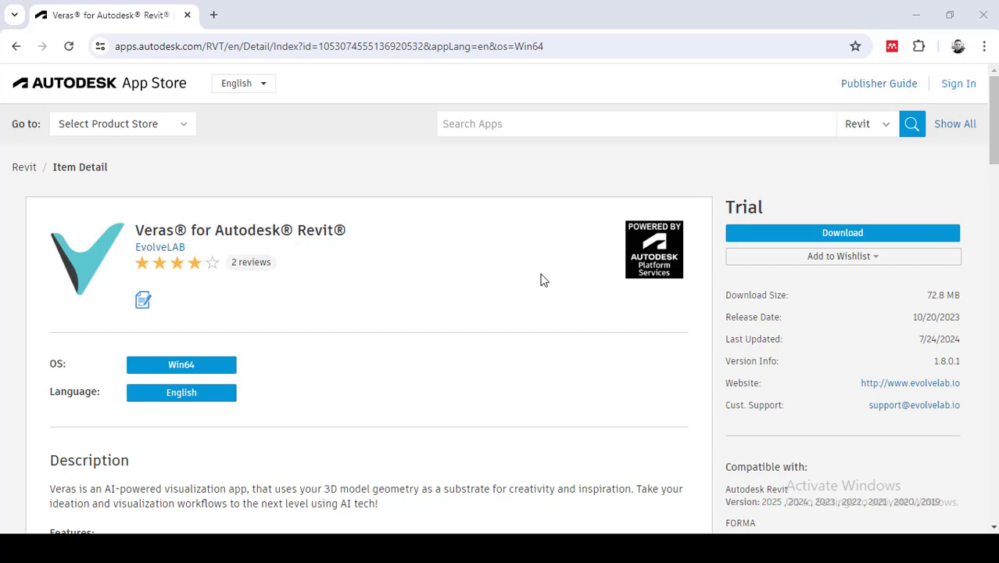
Review the Veras for Autodesk Revit listing, including its features, compatibility details, sample images and customer reviews.
scroll(544, 280, "down", 10)
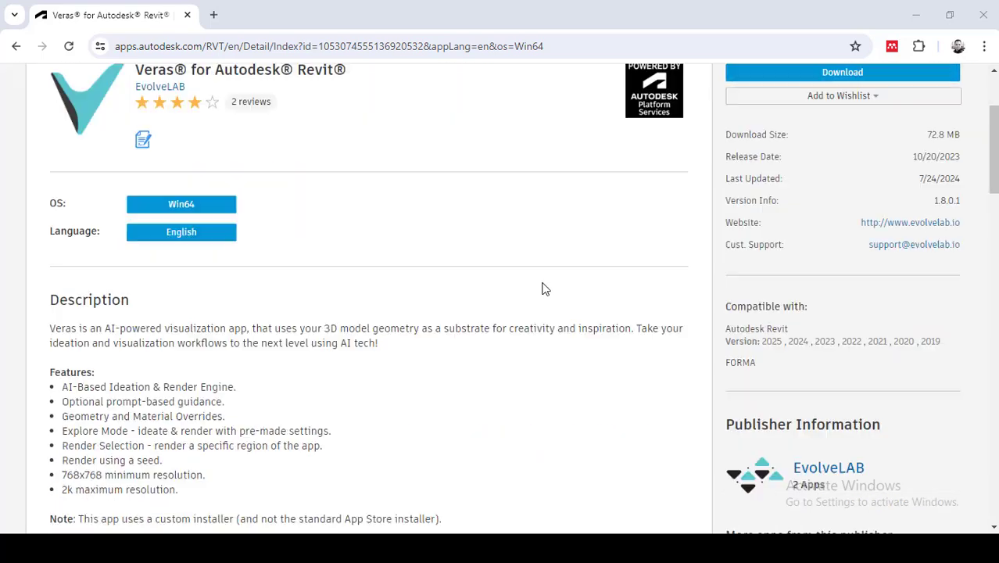
scroll(544, 288, "down", 6)
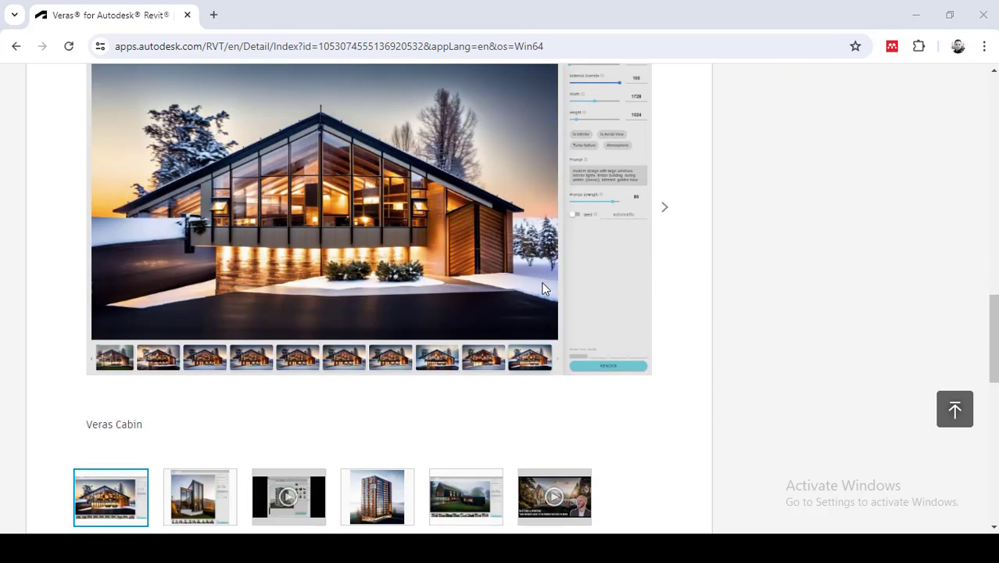
scroll(545, 288, "up", 2)
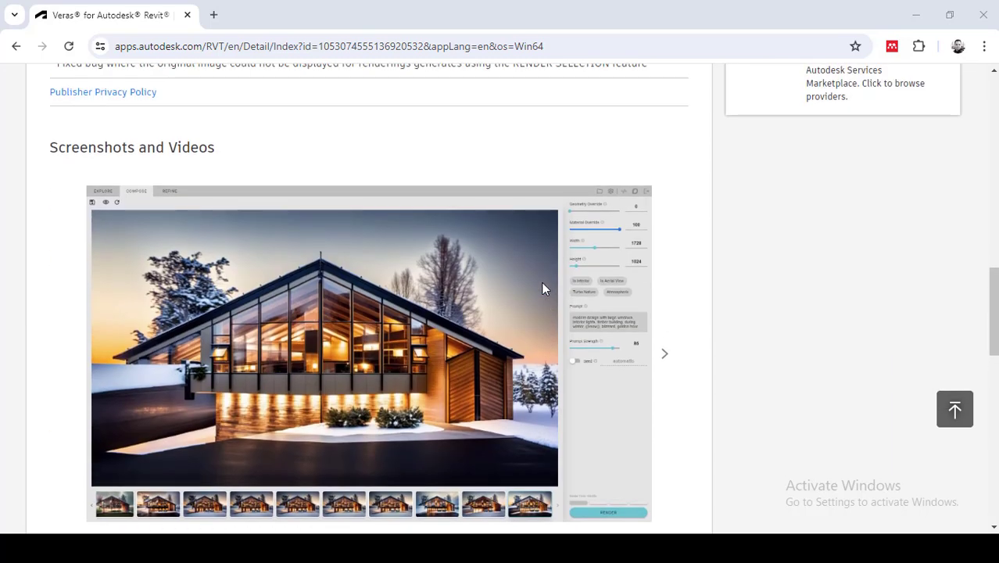
scroll(544, 288, "down", 5)
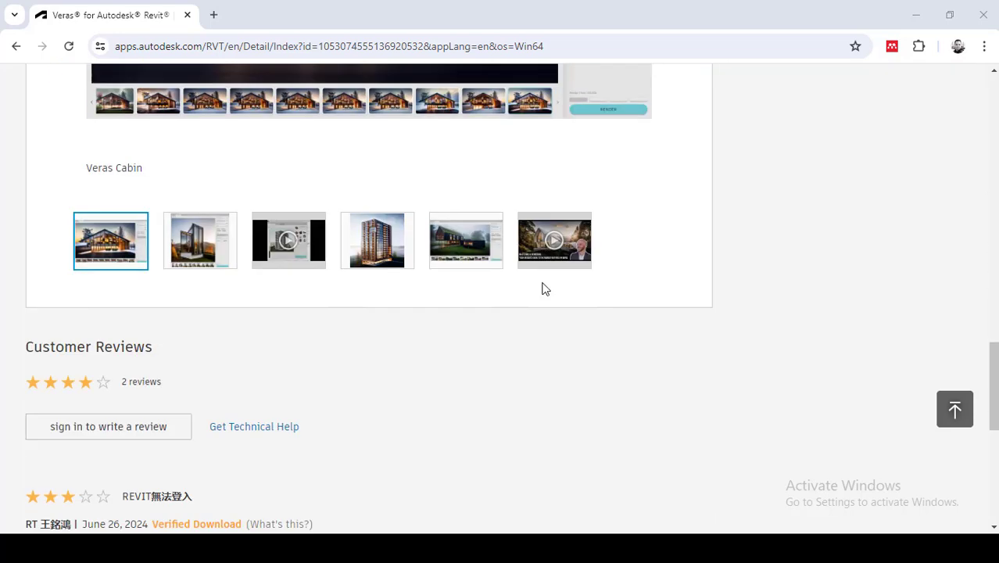
scroll(545, 289, "down", 2)
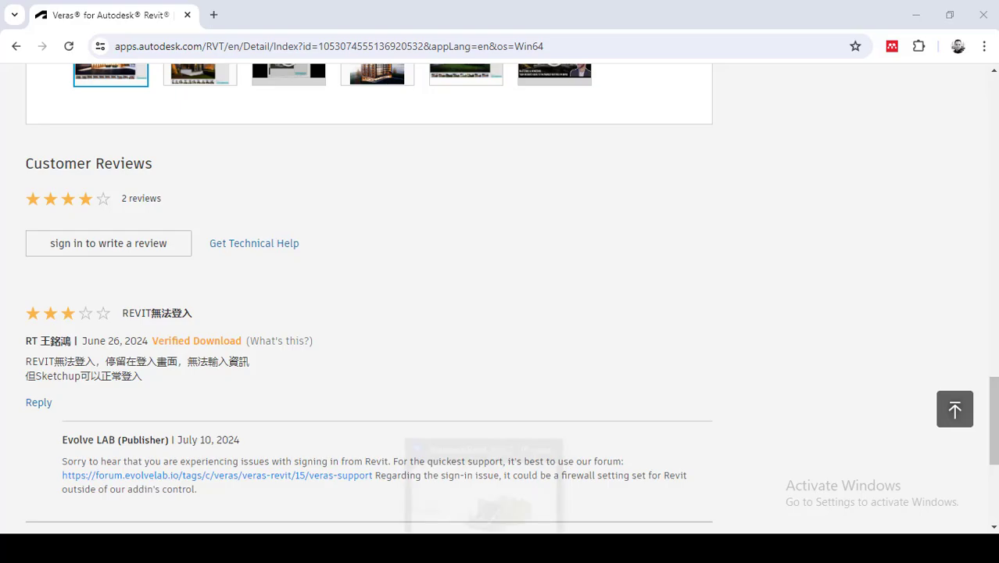
Switch to Revit and open the Level 1 floor plan of the project.
left_click(512, 527)
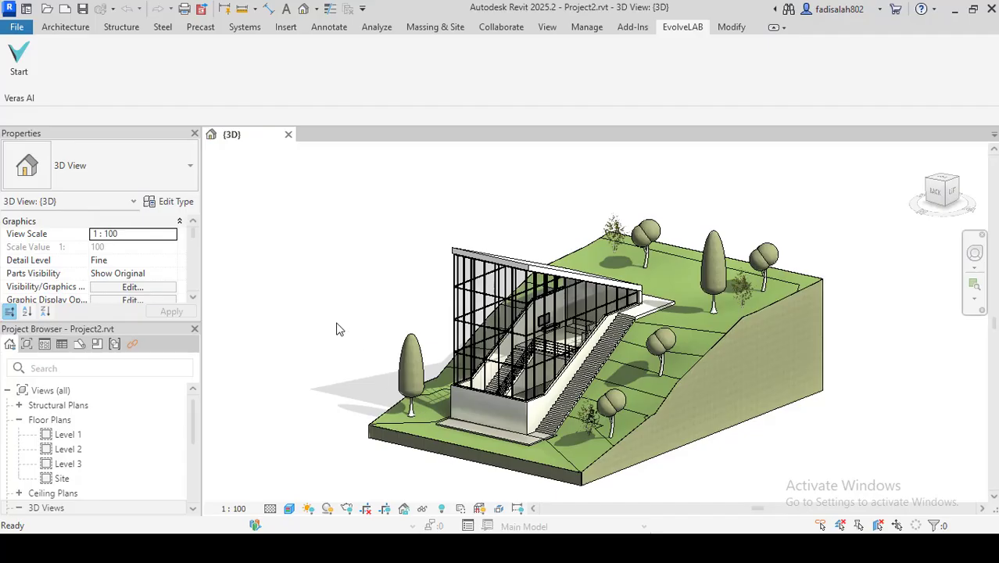
scroll(107, 469, "down", 5)
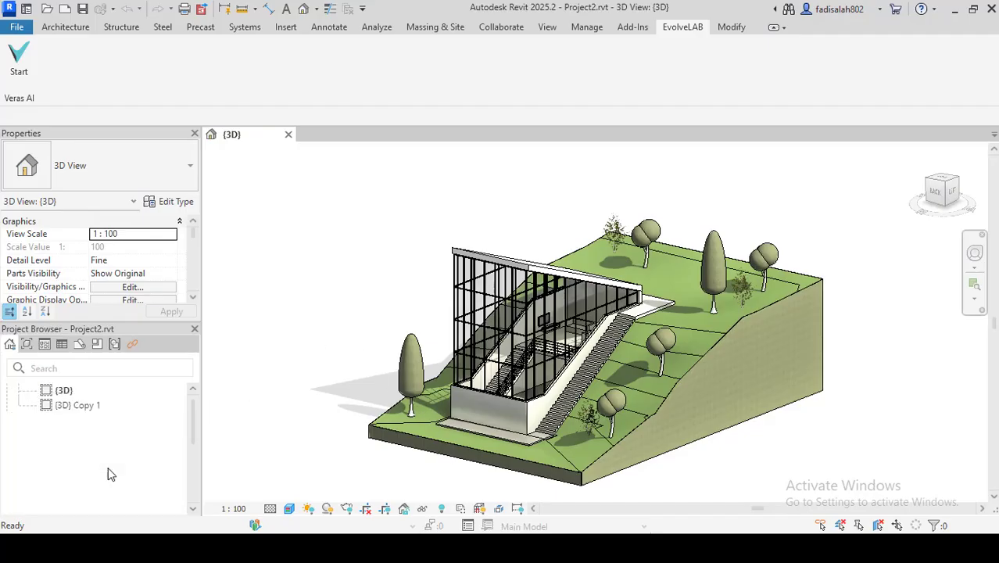
scroll(72, 436, "up", 5)
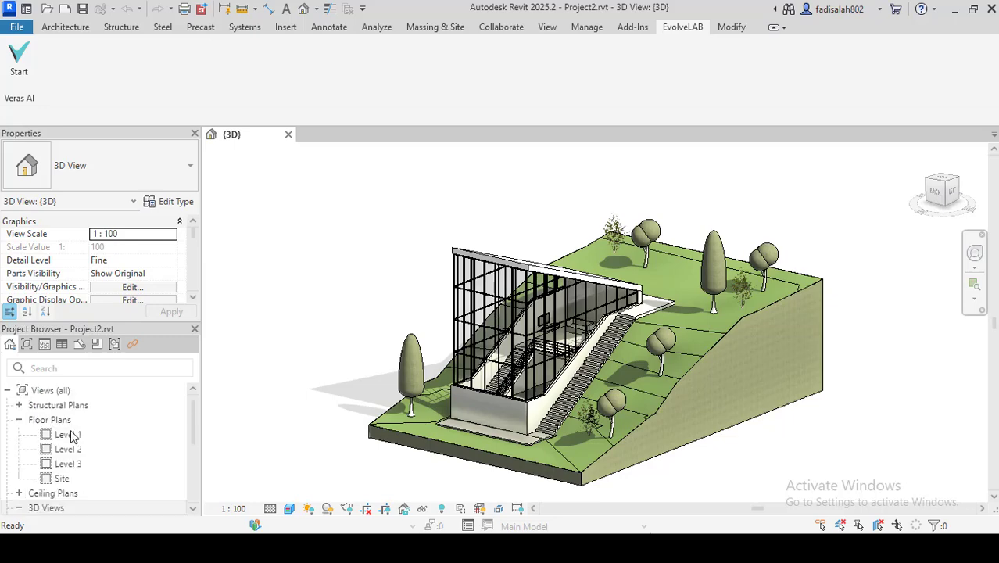
left_click(72, 435)
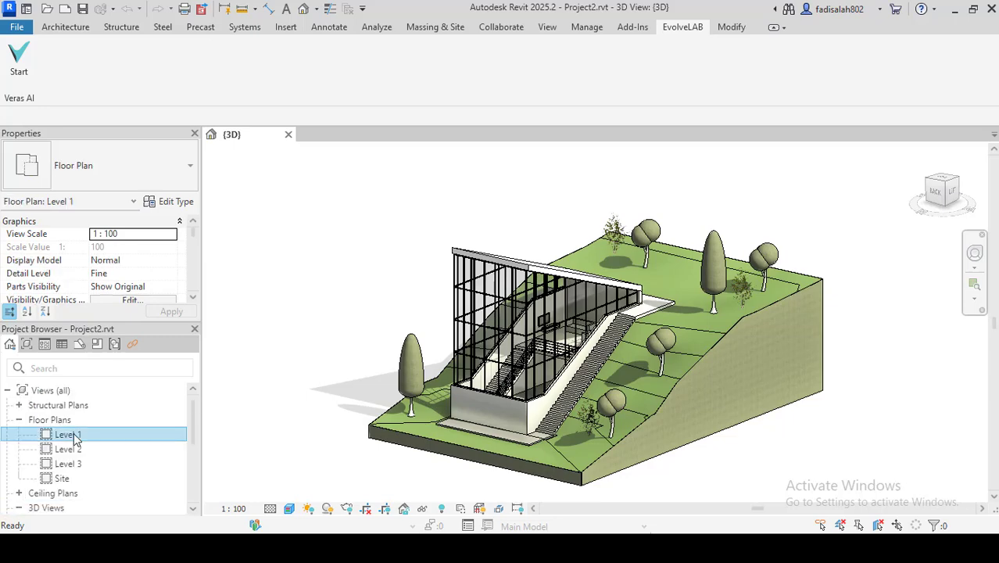
double_click(71, 435)
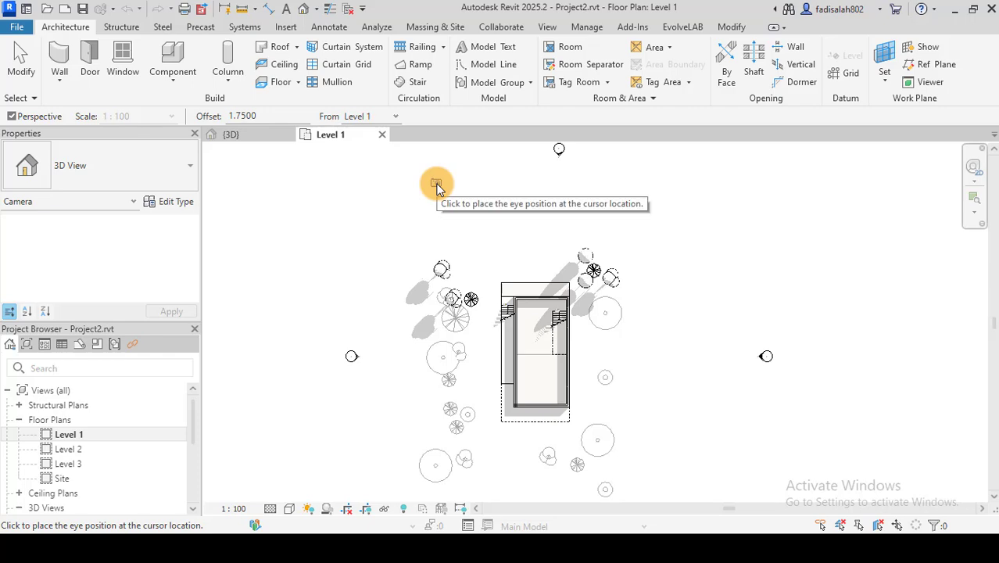
Place a perspective camera northwest of the building, aimed diagonally through it to just beyond its southeast corner.
left_click(434, 184)
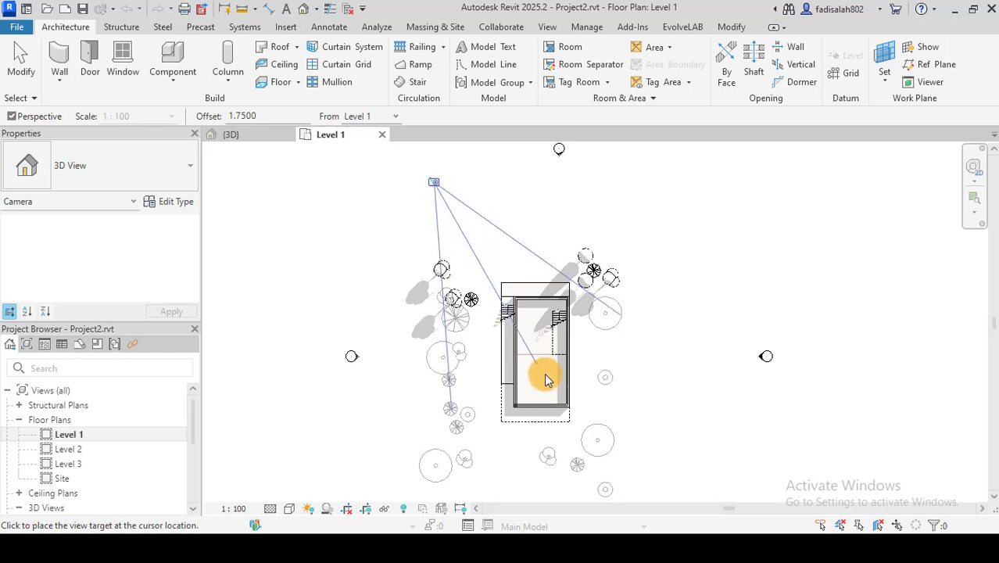
left_click(578, 425)
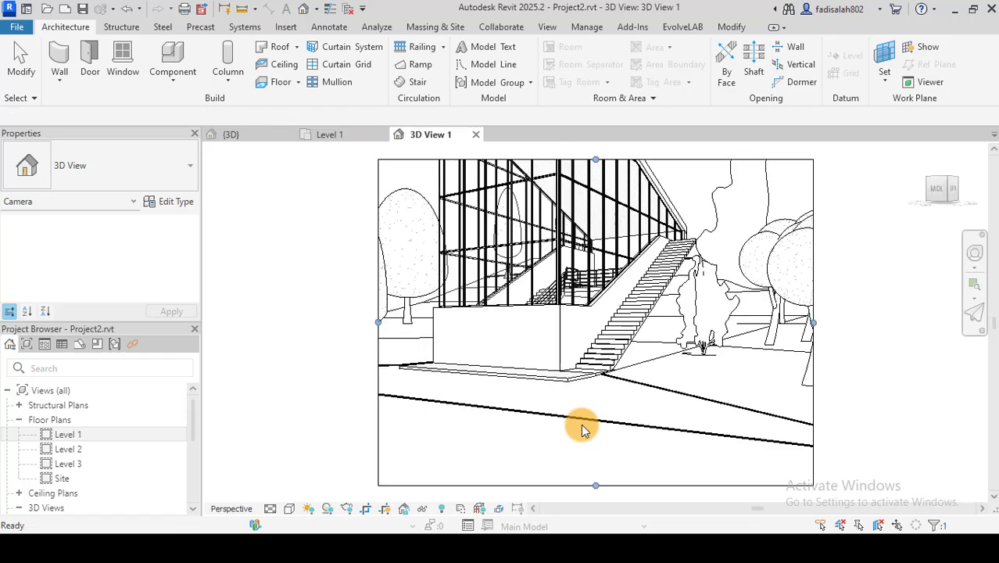
Resize the camera view's crop region to frame the whole glazed building and side stair, with trees on one side and less foreground.
scroll(460, 409, "down", 2)
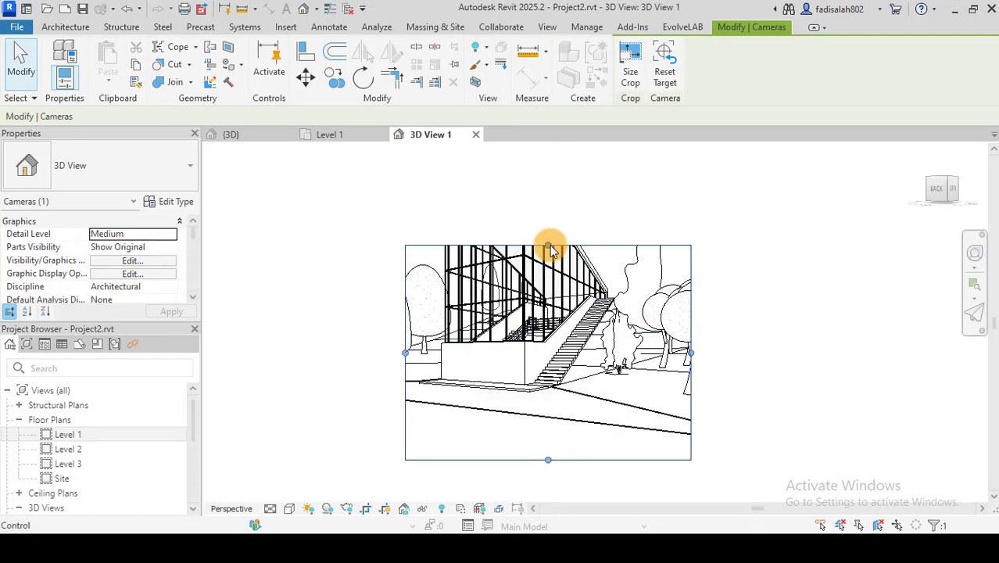
left_click_drag(551, 248, 551, 156)
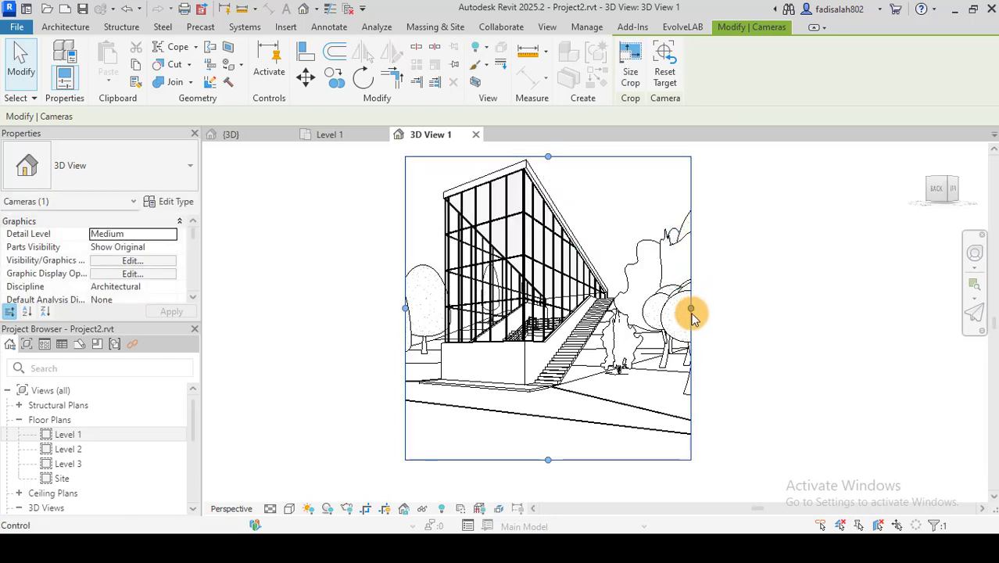
left_click_drag(691, 308, 636, 309)
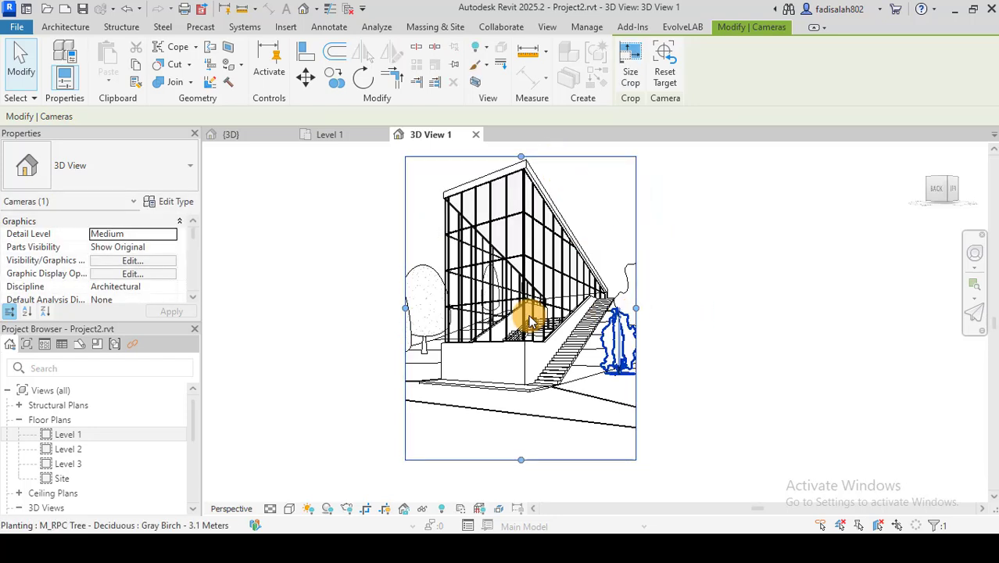
left_click_drag(409, 307, 375, 301)
left_click_drag(490, 458, 512, 405)
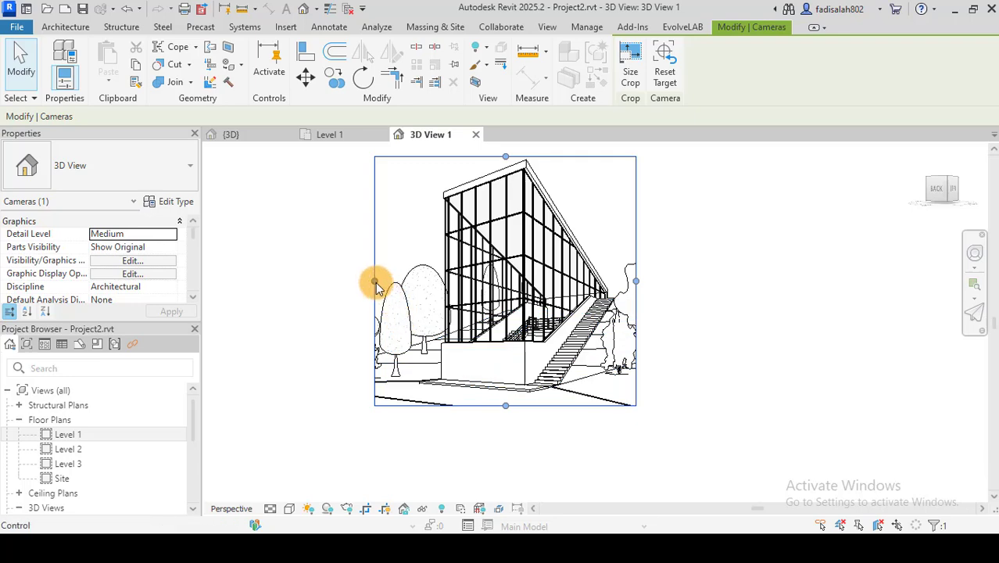
mouse_move(375, 283)
left_mouse_down()
mouse_move(352, 279)
mouse_move(379, 280)
left_mouse_up()
middle_click_drag(725, 388, 720, 401)
scroll(643, 330, "up", 1)
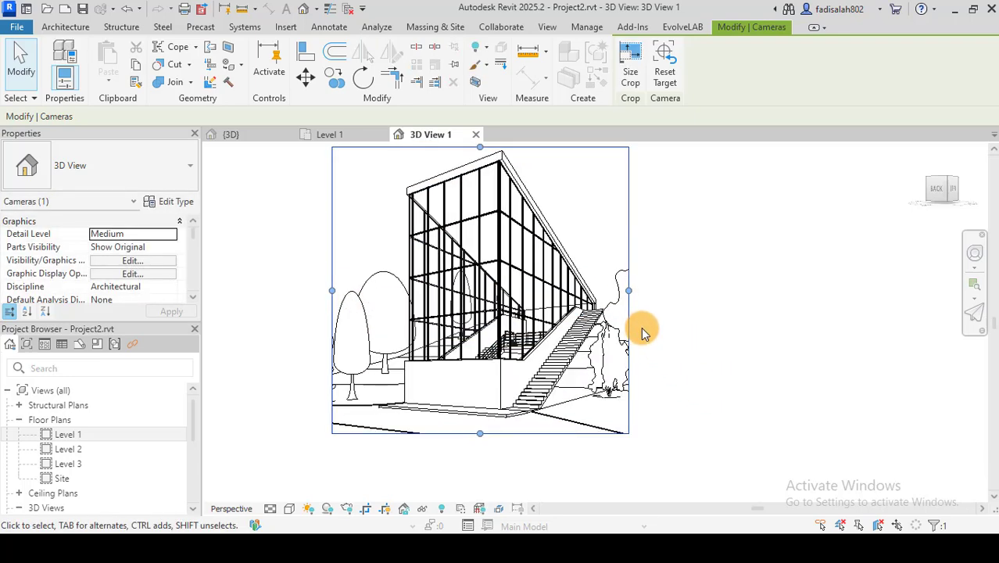
middle_click_drag(697, 325, 733, 339)
left_click(734, 339)
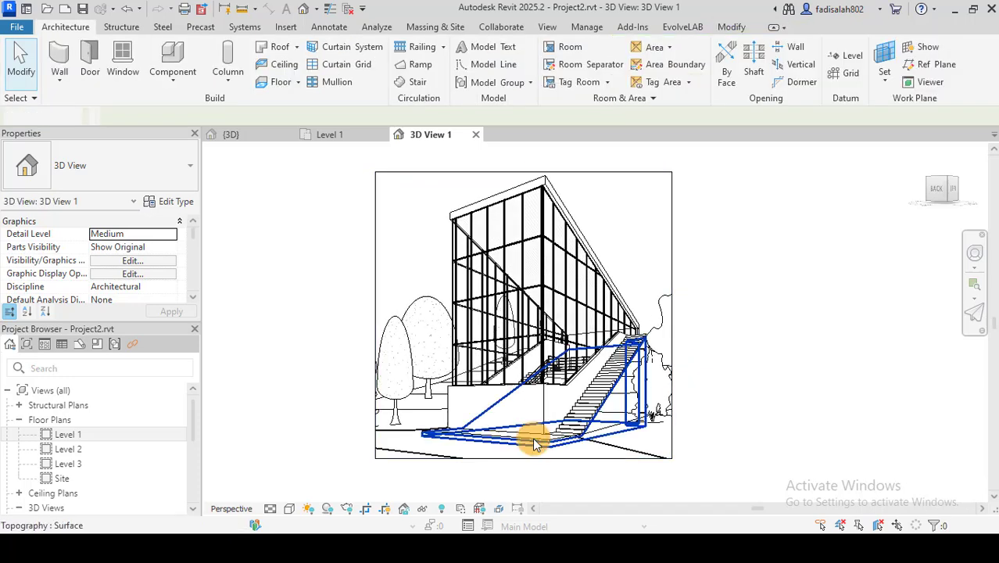
Change the camera view's visual style to a coloured display that shows the materials and model edges.
left_click(289, 509)
left_click(309, 493)
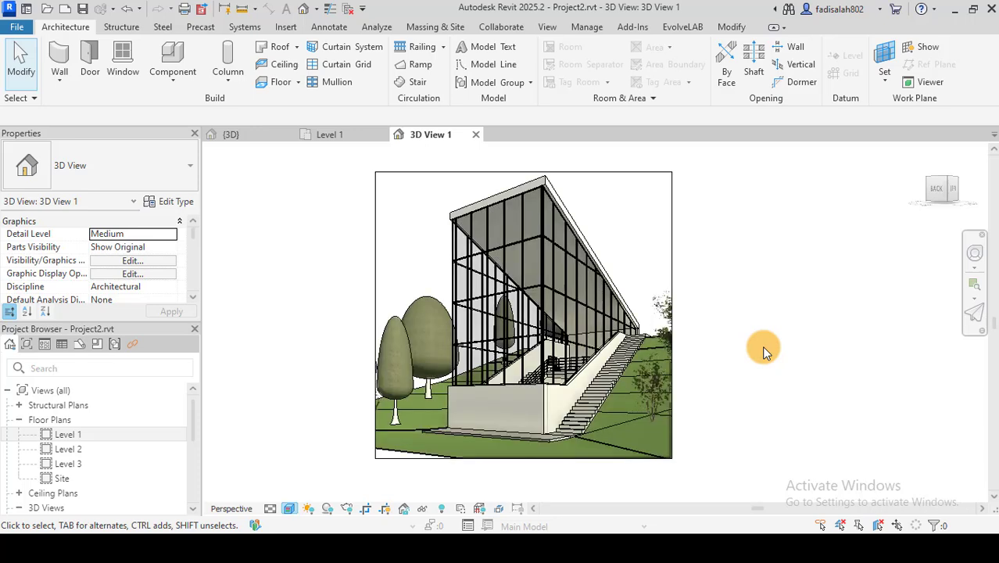
middle_click_drag(725, 360, 720, 365)
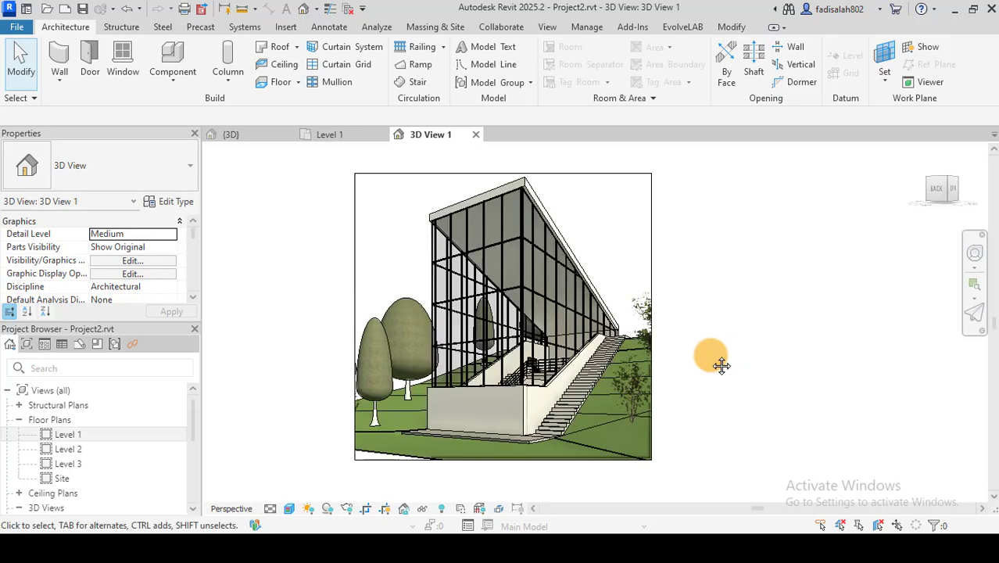
Start Veras AI from the camera view and load the current model view into it.
left_click(694, 27)
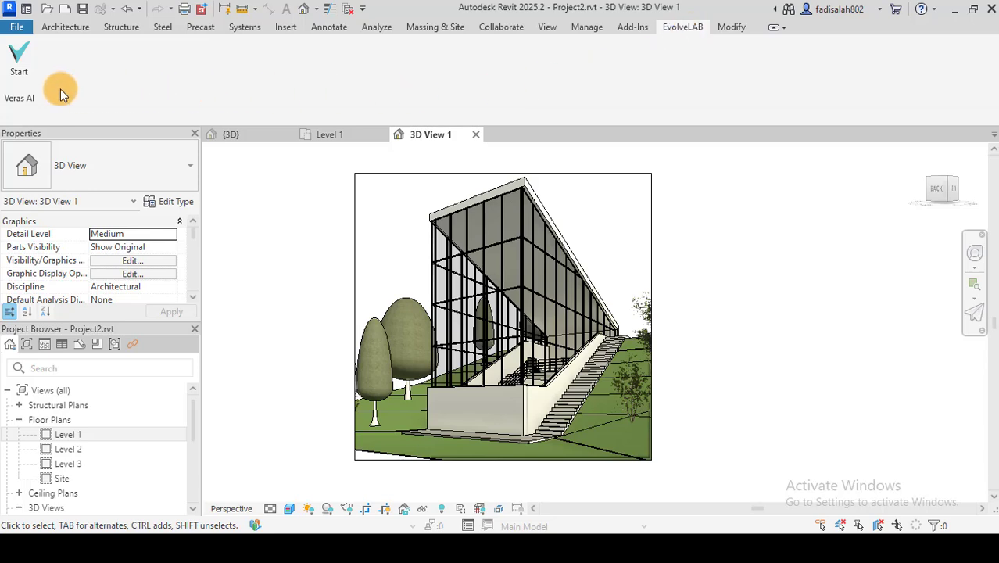
left_click(20, 75)
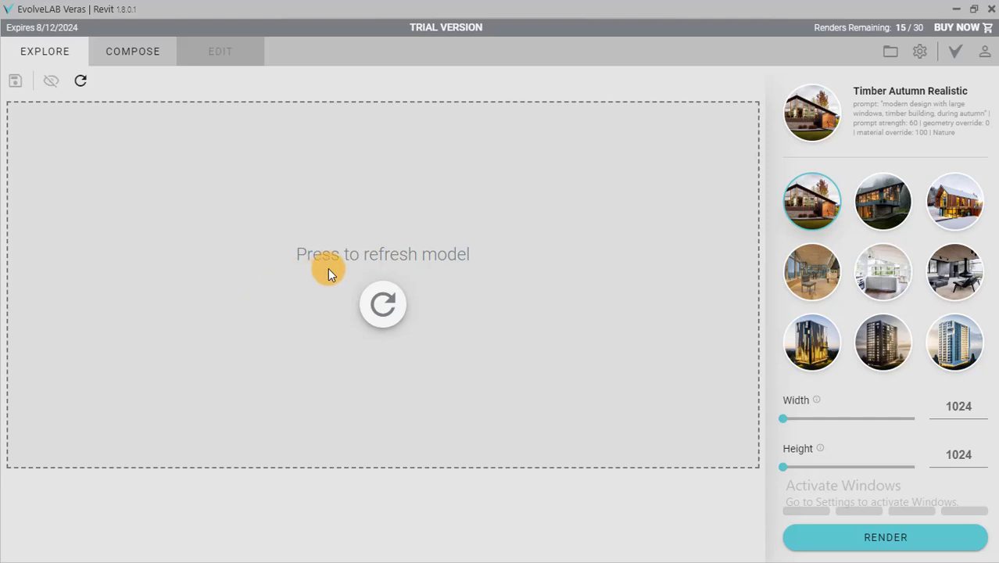
left_click(388, 303)
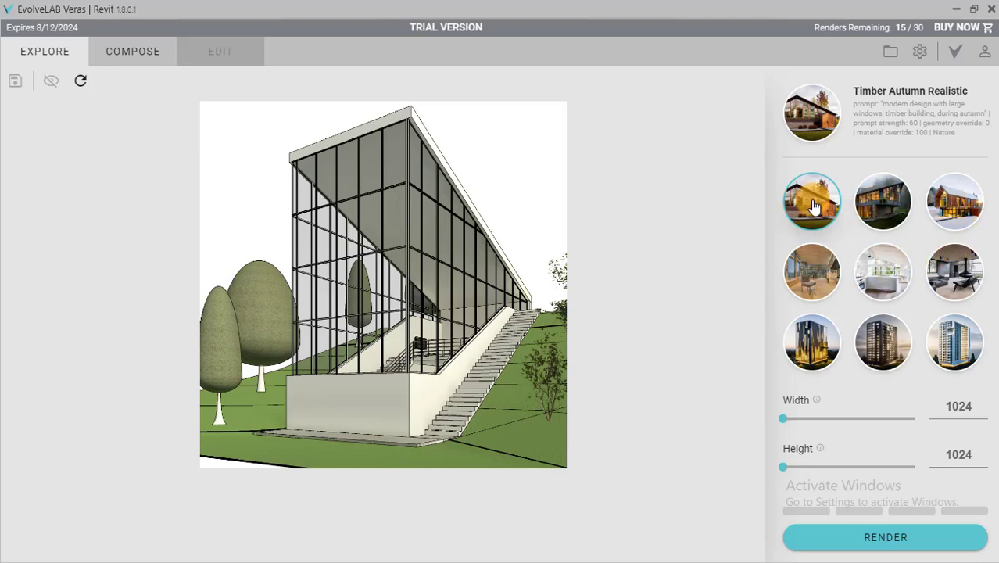
Compare the exterior presets and their compose settings, and render the view with Forest Rain Realistic at 1024 by 1024.
left_click(869, 201)
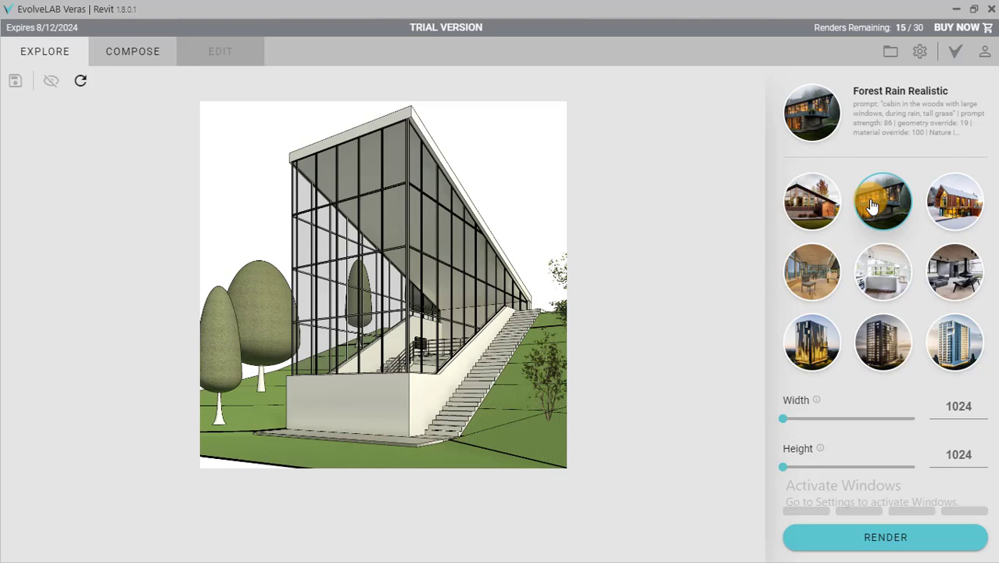
left_click(821, 203)
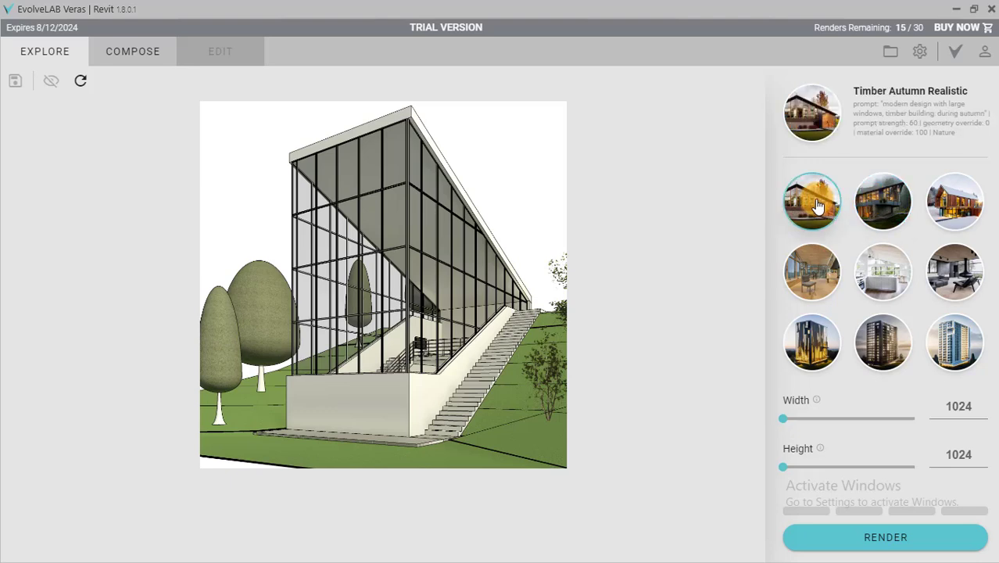
left_click(876, 204)
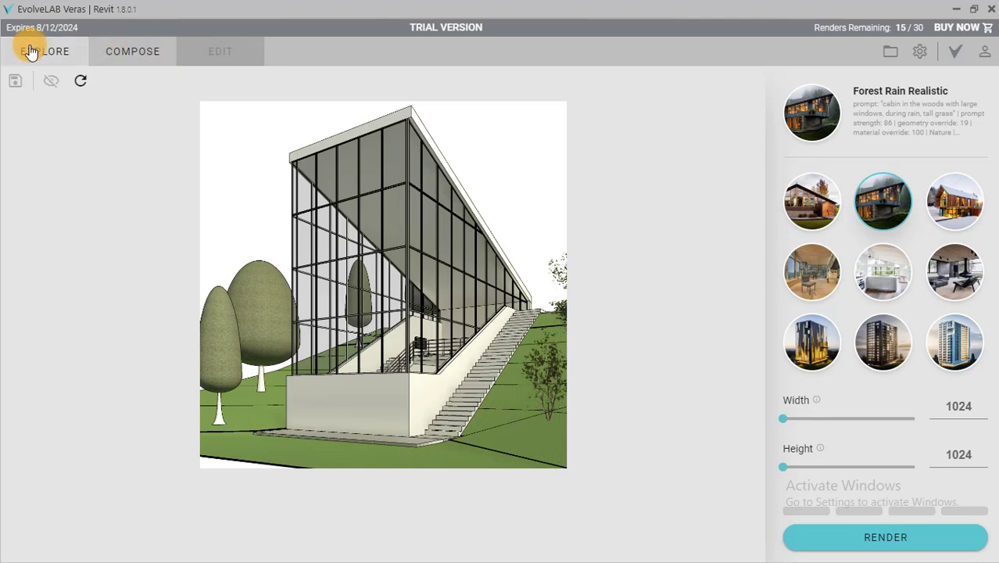
left_click(134, 55)
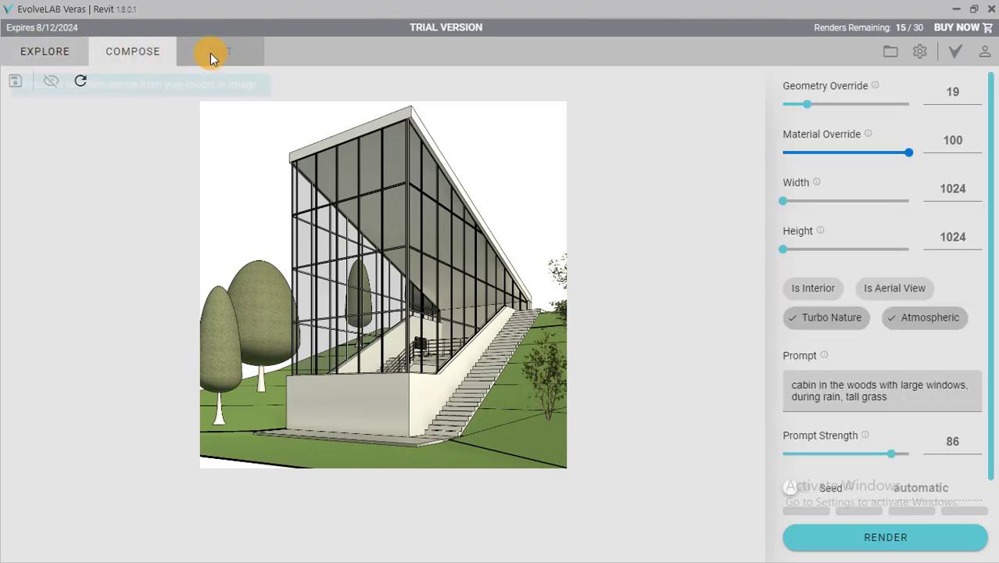
left_click(41, 55)
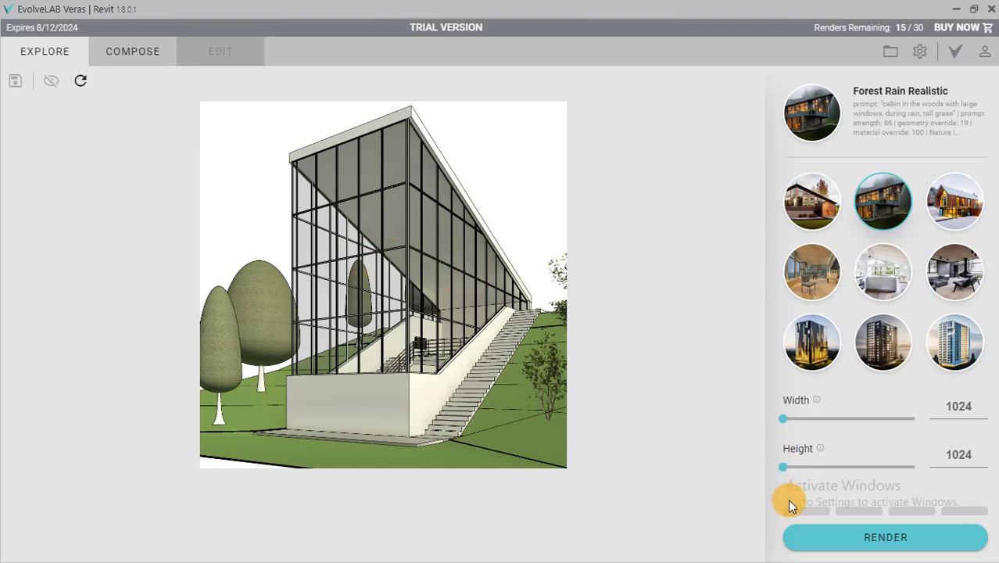
left_click(848, 540)
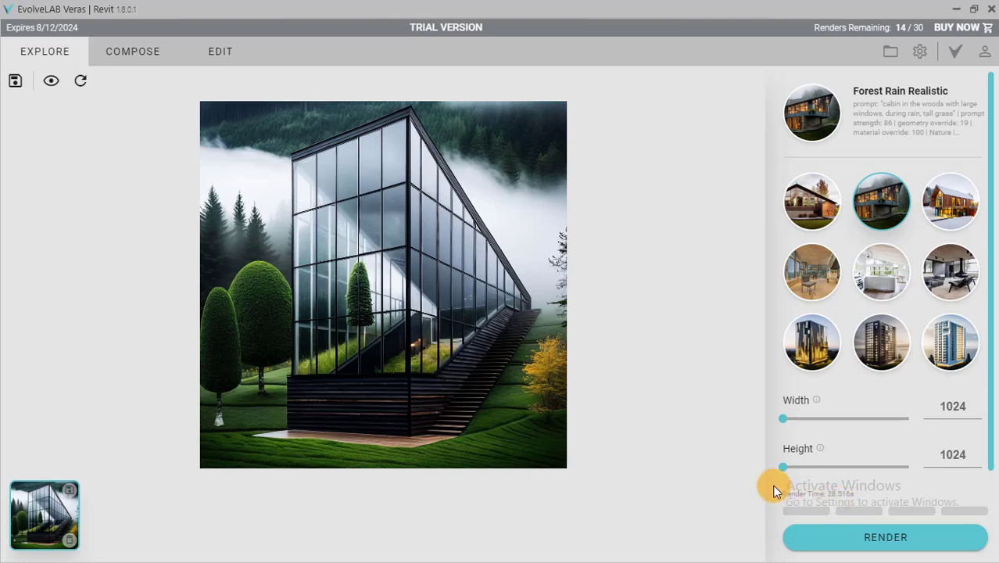
Render the view with the Timber Autumn Realistic preset and display the new image.
left_click(798, 214)
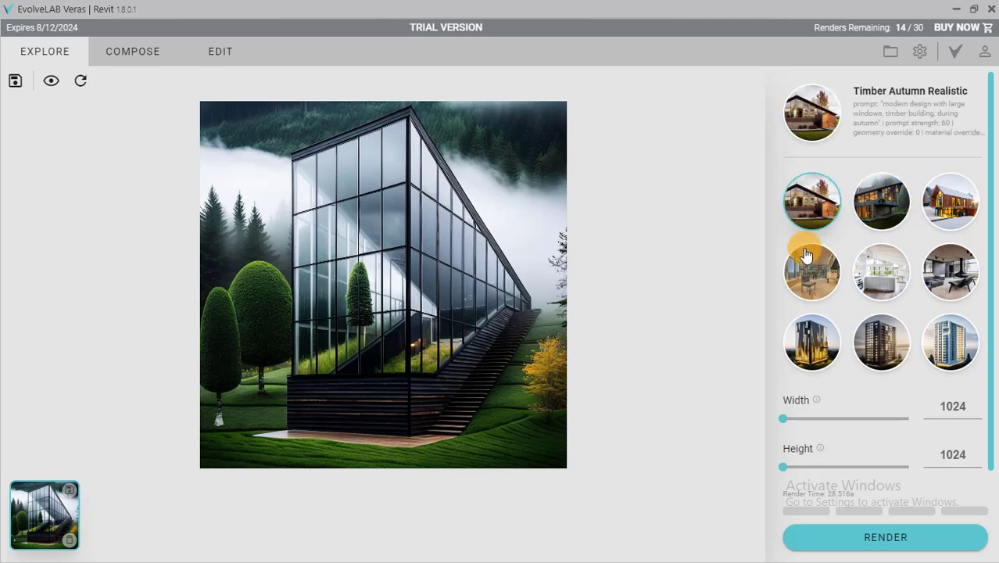
left_click(818, 536)
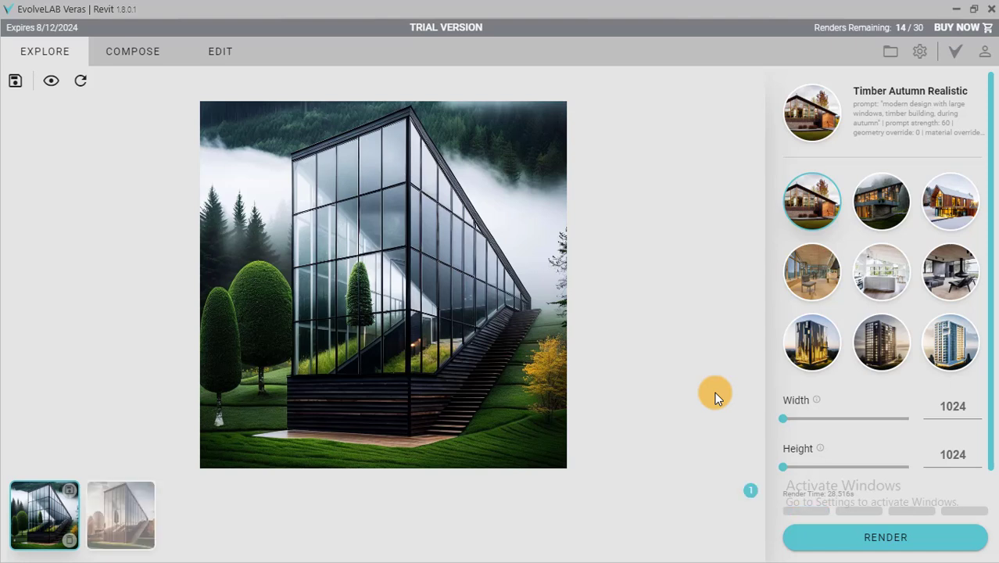
left_click(112, 519)
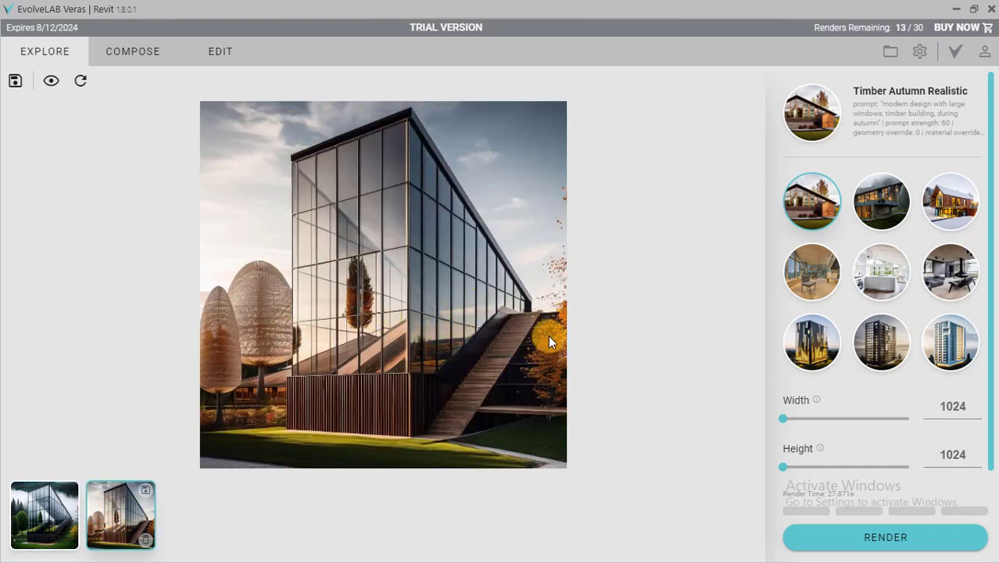
Render the view with the Winter Cabin Creative preset and display the new image.
left_click(943, 217)
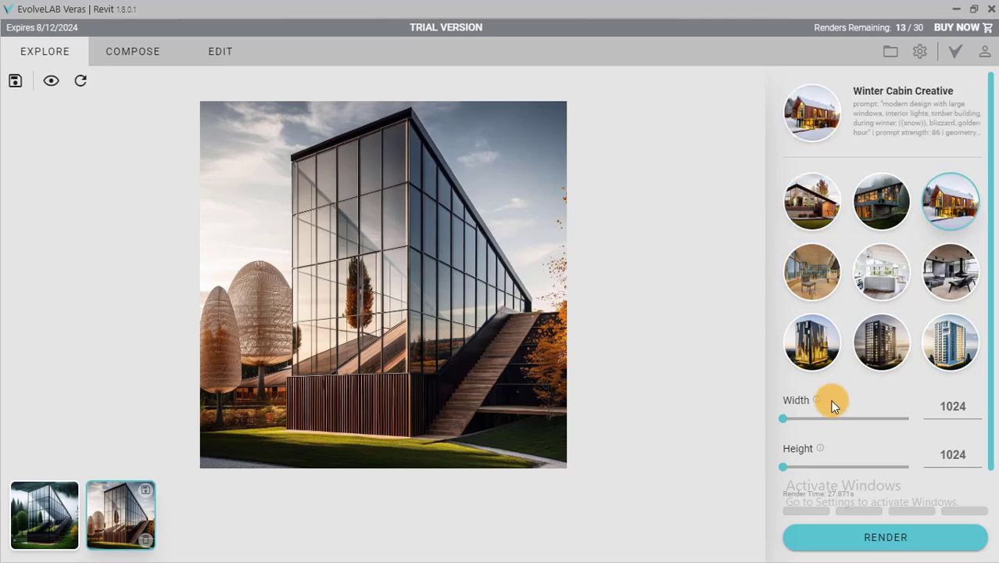
left_click(836, 536)
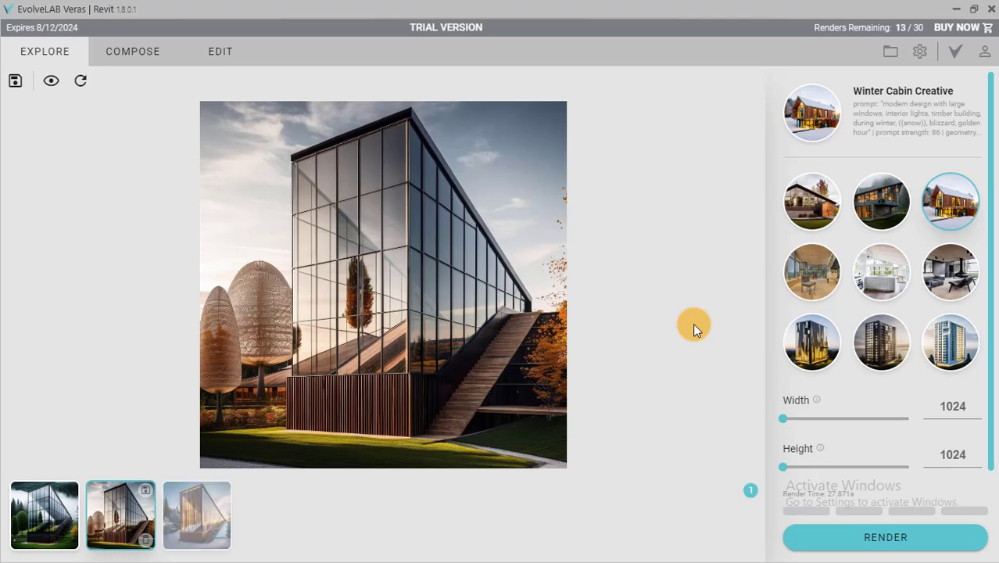
left_click(209, 524)
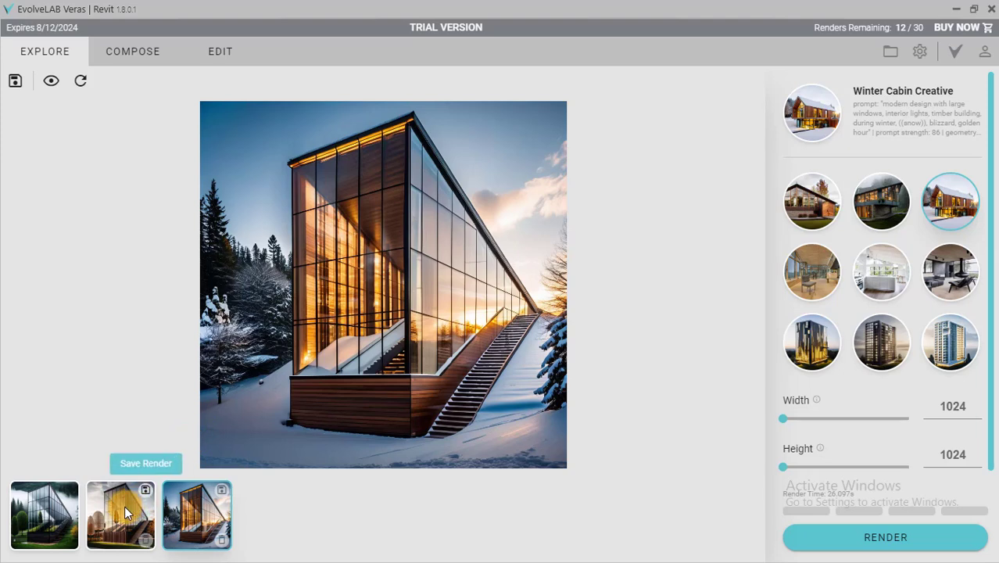
Compare the Winter Cabin and Forest Rain renders with the original model image, and examine the Forest Rain render's details.
left_click(51, 88)
left_click(51, 86)
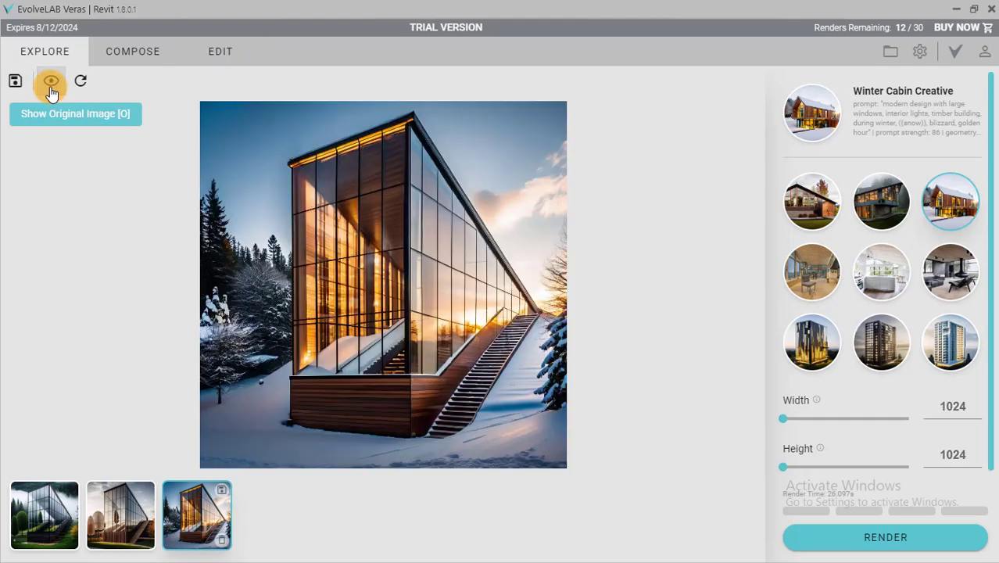
left_click(59, 520)
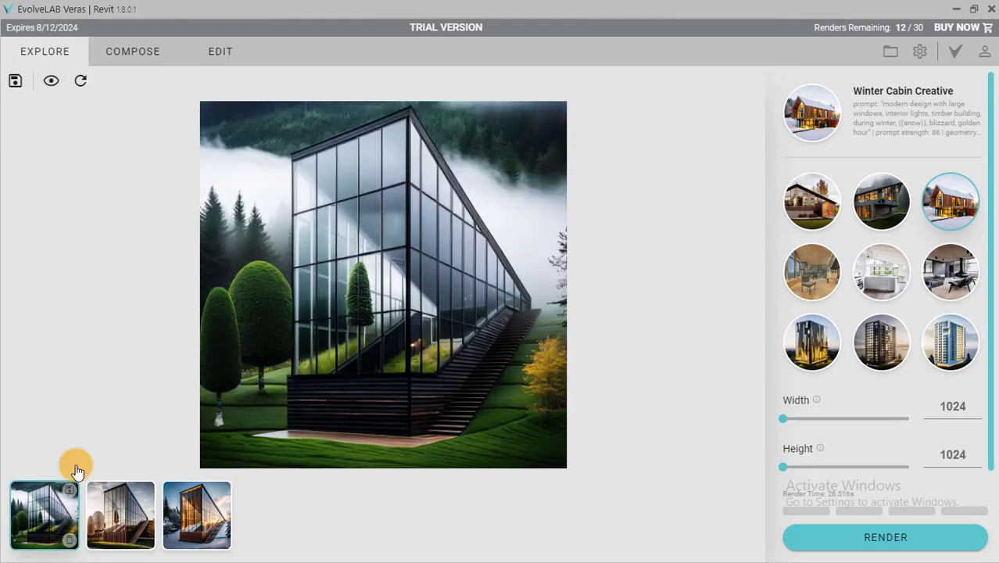
left_click(50, 81)
left_click(51, 80)
scroll(418, 376, "up", 2)
scroll(418, 377, "down", 2)
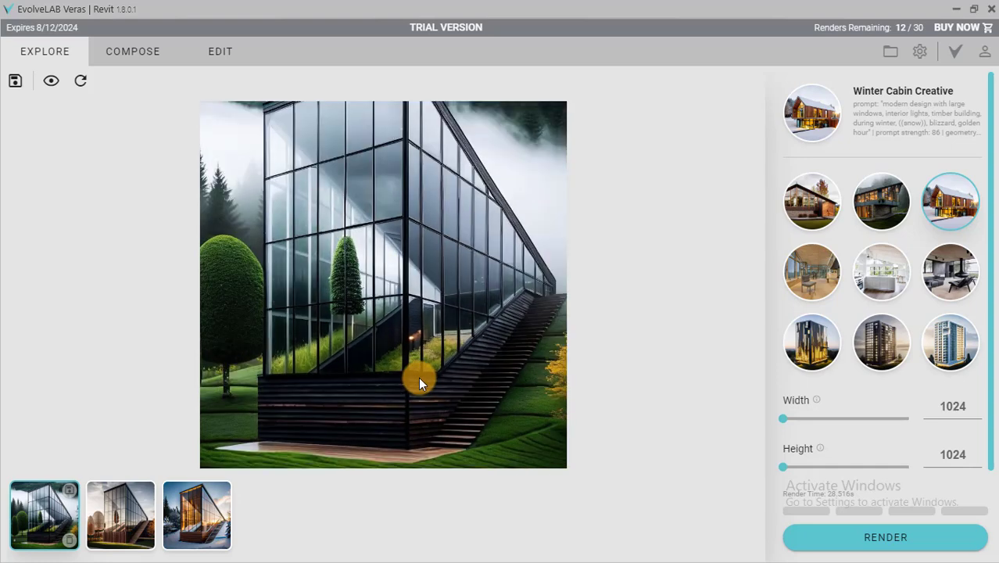
Render the view with the Parametric Ext Massing preset and display the new image.
left_click(813, 361)
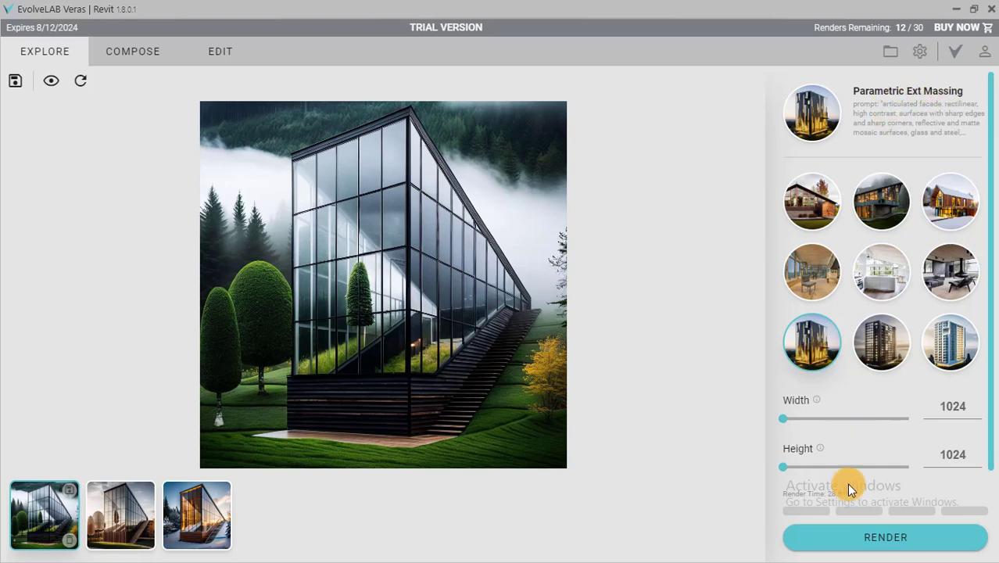
left_click(860, 539)
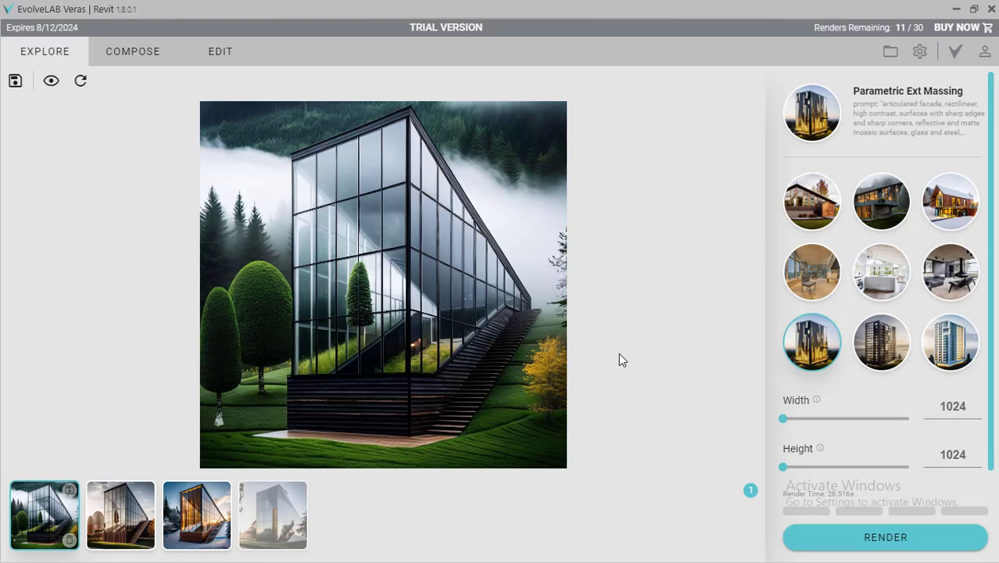
left_click(283, 531)
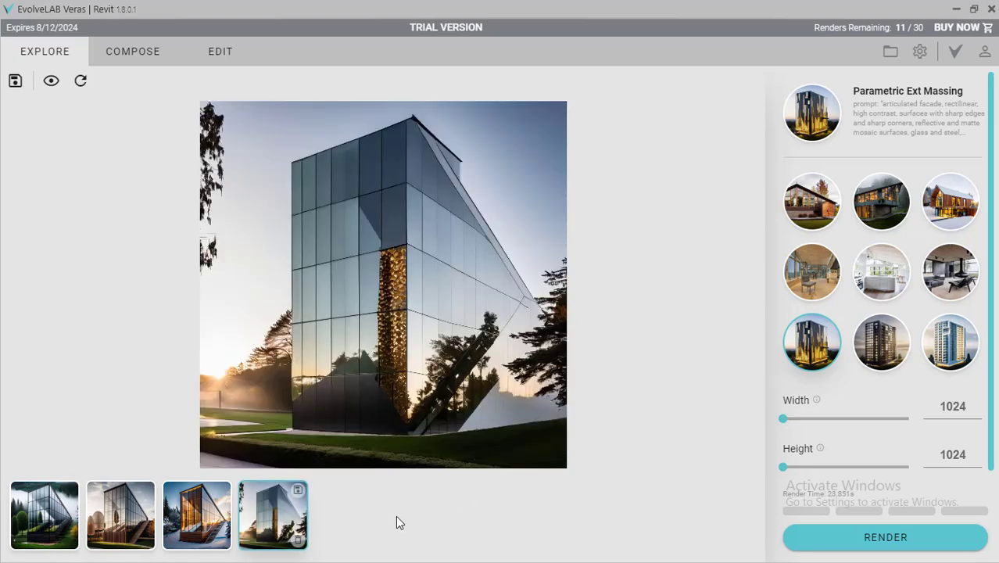
Examine the Parametric Ext Massing render up close and compare it with the winter, autumn and forest rain renders.
scroll(408, 337, "up", 3)
scroll(408, 337, "down", 3)
scroll(448, 397, "up", 1)
scroll(448, 402, "down", 1)
left_click(205, 522)
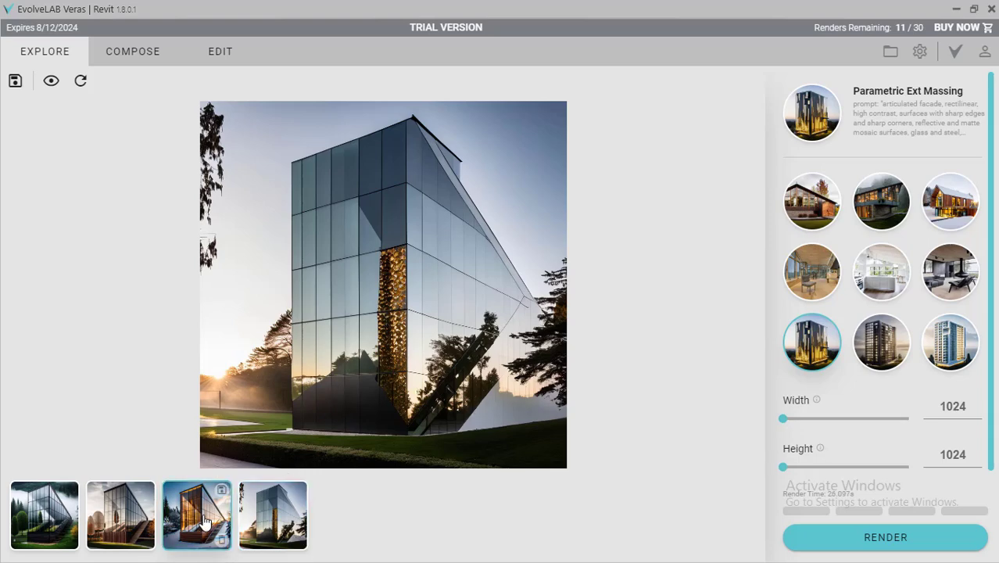
left_click(129, 527)
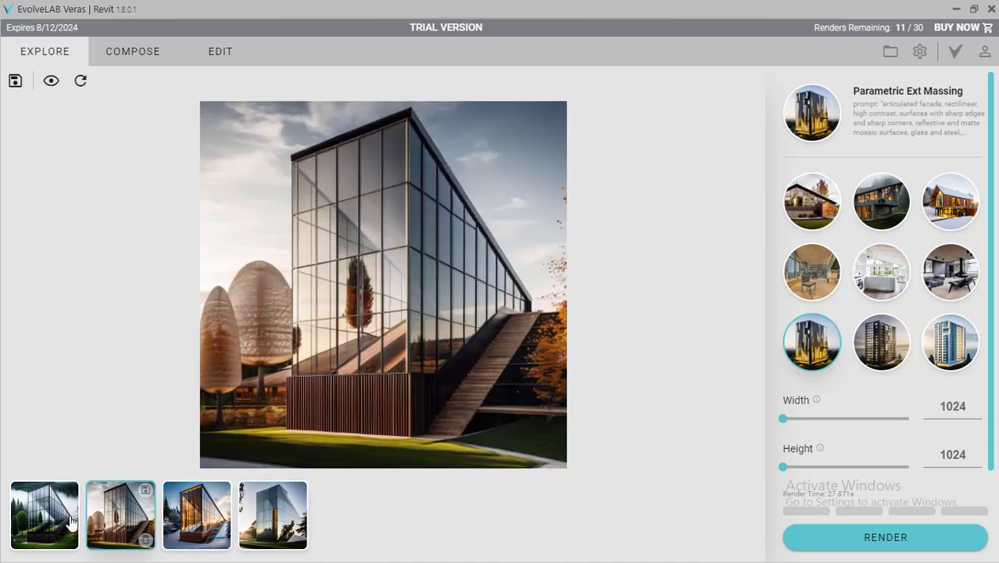
left_click(71, 523)
scroll(398, 346, "up", 3)
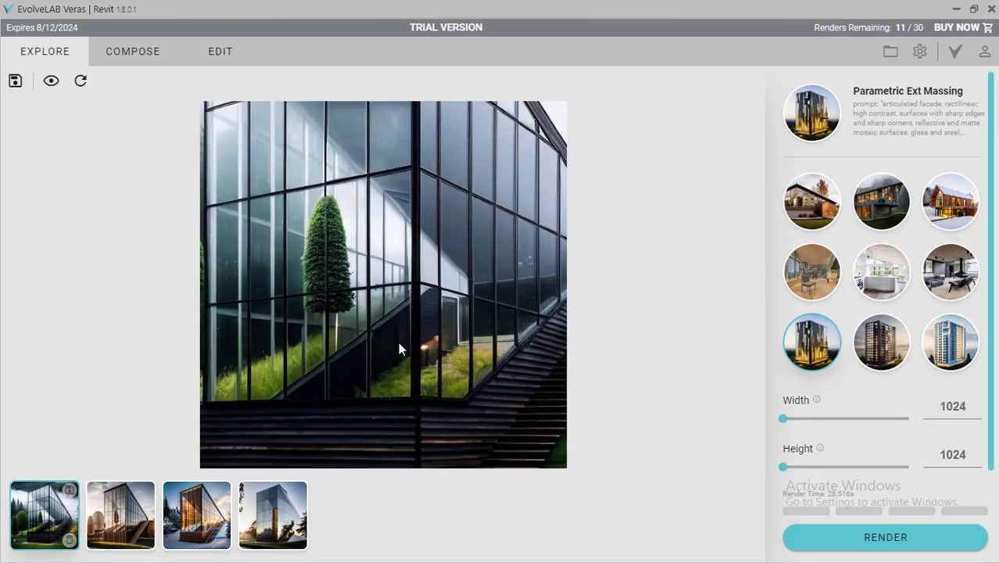
scroll(397, 347, "down", 3)
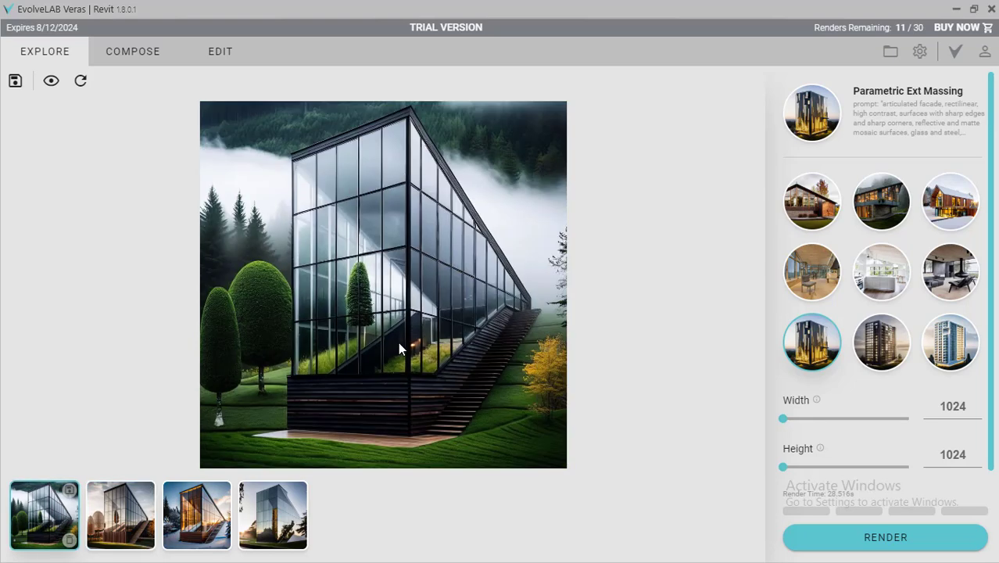
Turn off Atmospheric in the compose settings, leaving Turbo Nature on.
left_click(124, 53)
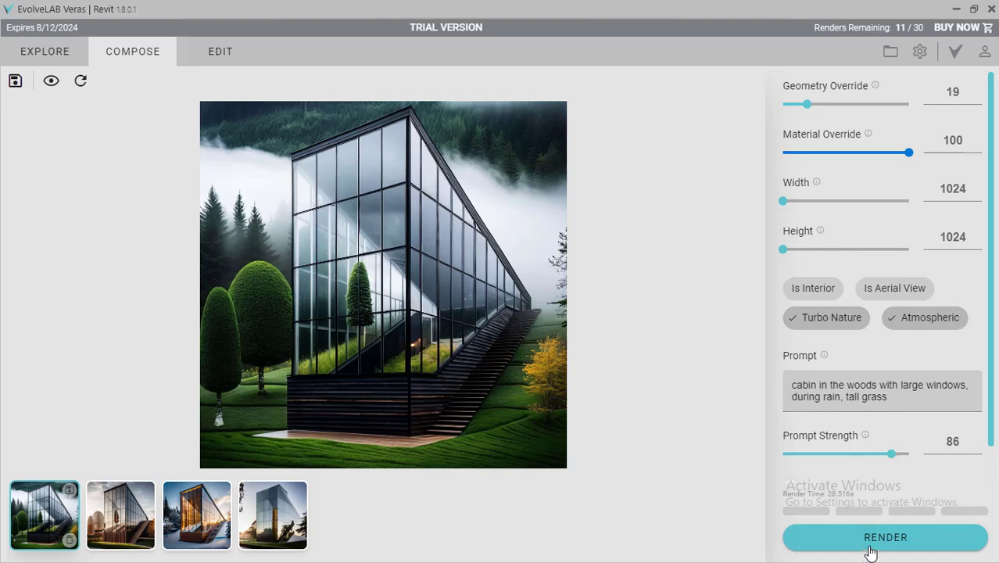
left_click(831, 328)
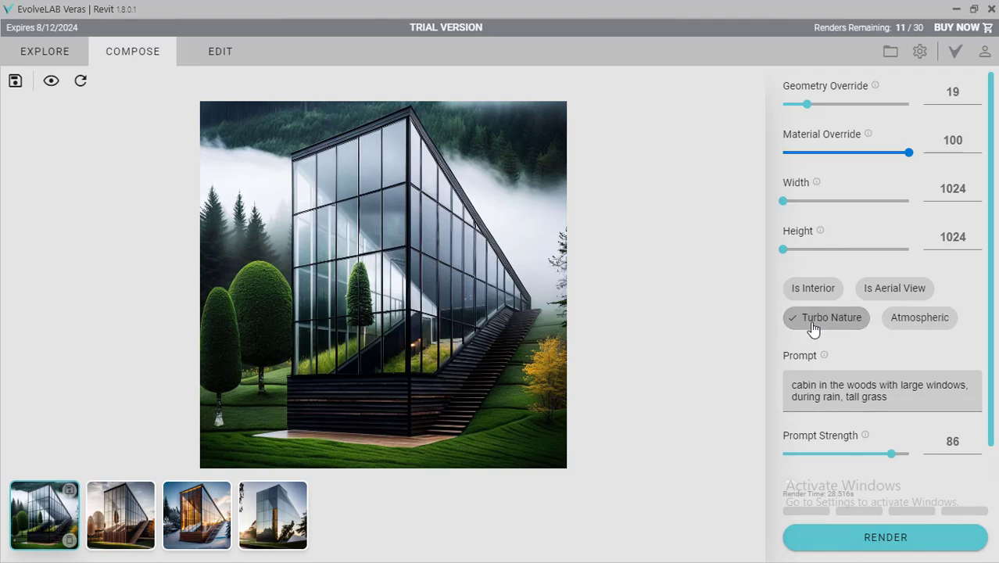
left_click(813, 328)
left_click(813, 328)
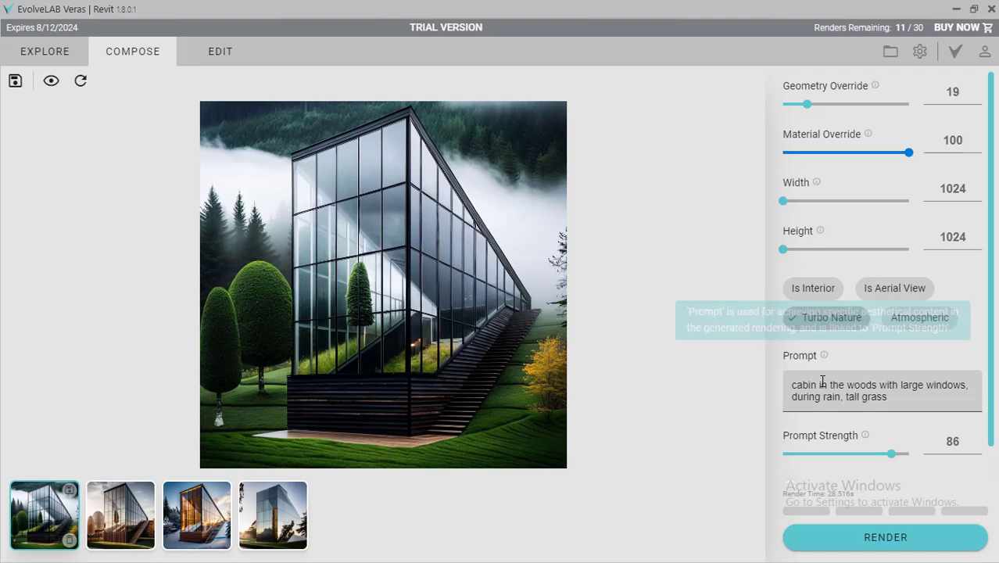
Try to render with "cabin in the woods" replaced by "concrete" and "during rain" removed from the prompt.
left_click_drag(889, 398, 791, 384)
left_click(884, 385)
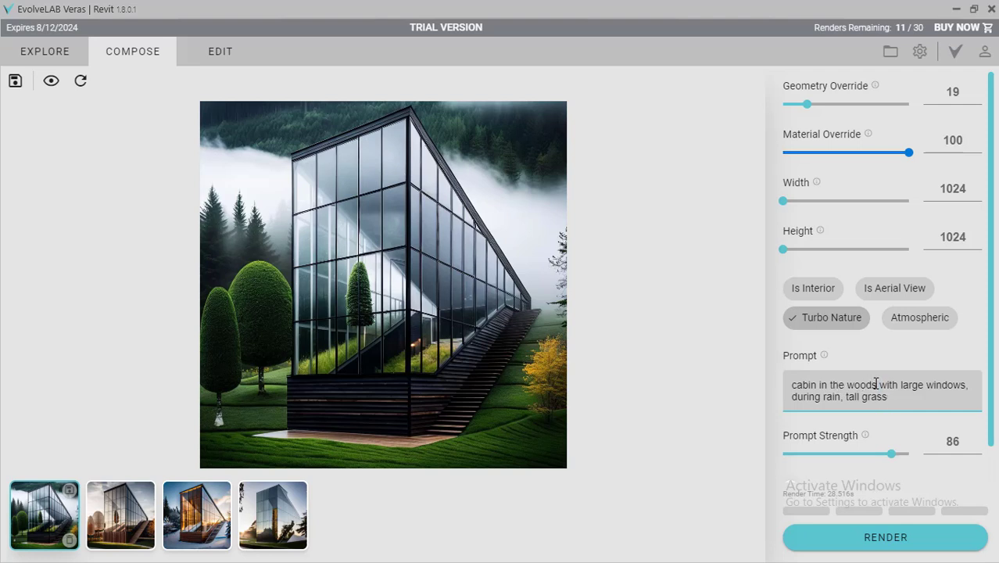
left_click_drag(877, 384, 780, 387)
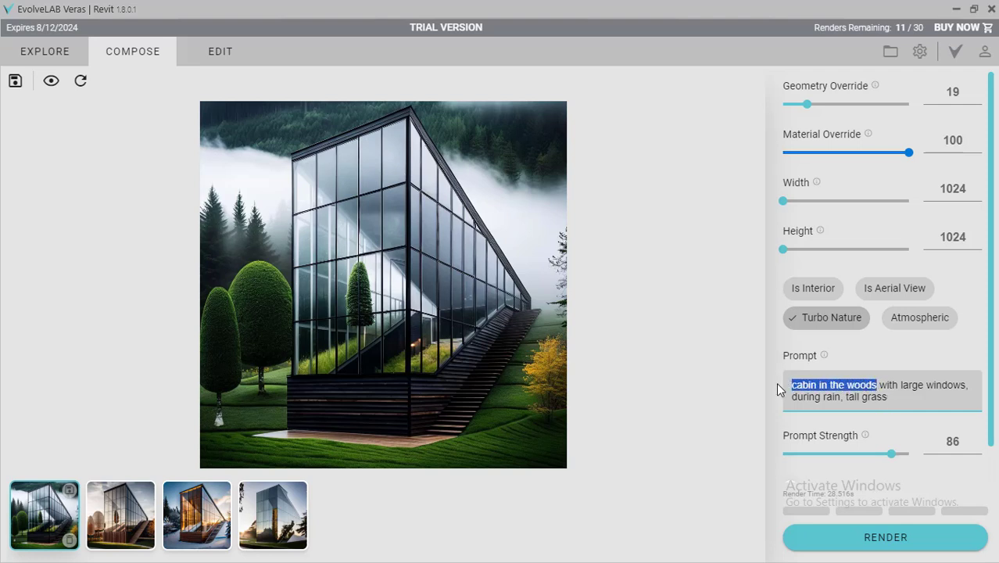
type("concrete")
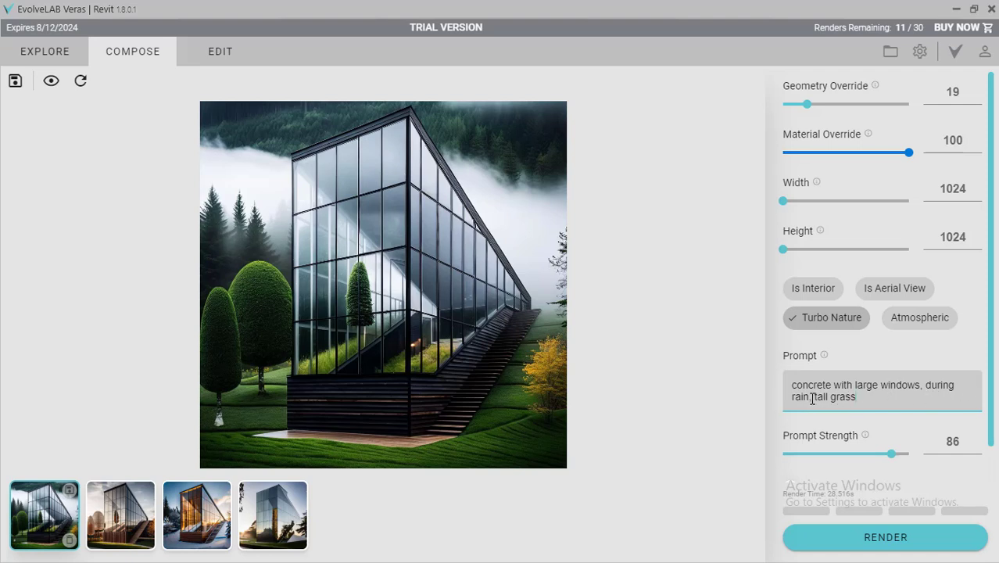
left_click_drag(810, 398, 928, 385)
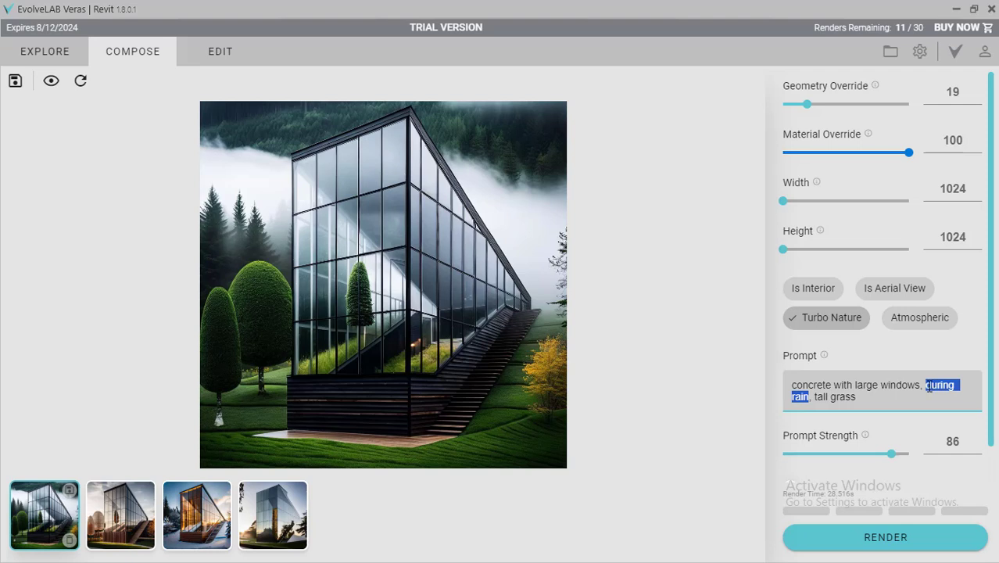
key("BackSpace")
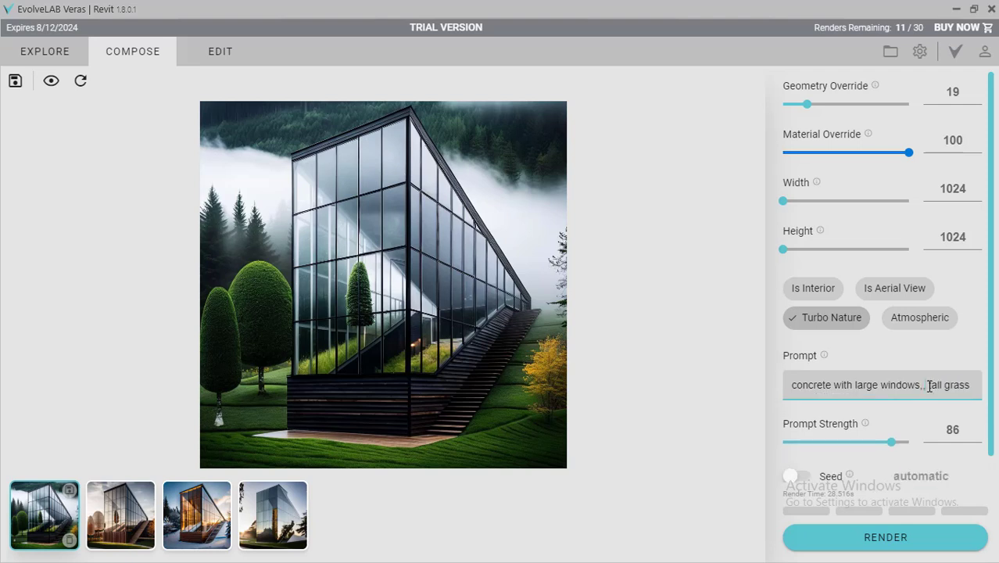
key("BackSpace")
key("BackSpace")
left_click(852, 536)
Return to the presets, compare Forest Rain Realistic with Timber Autumn Realistic, and choose Timber Autumn Realistic.
left_click(70, 59)
left_click(900, 210)
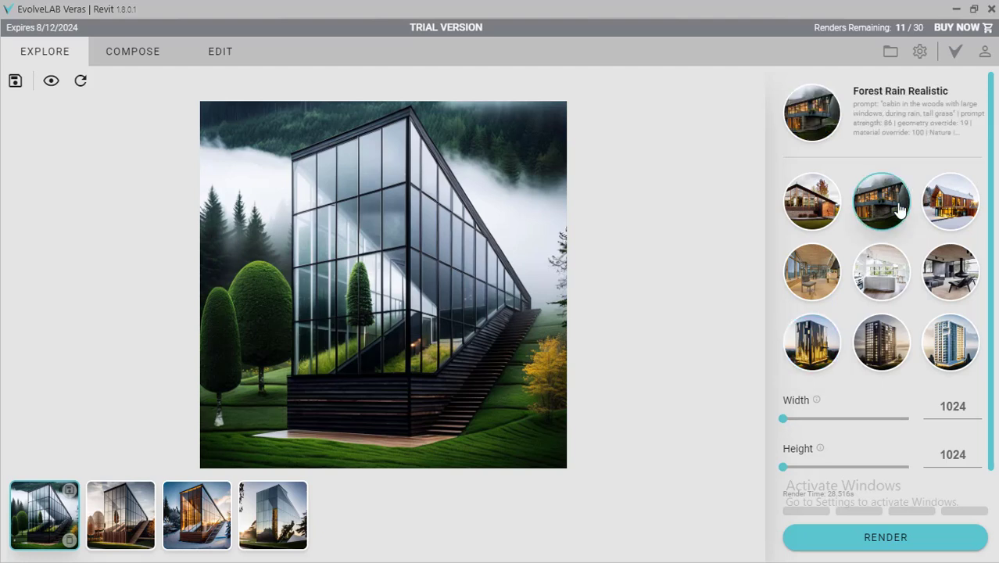
left_click(813, 206)
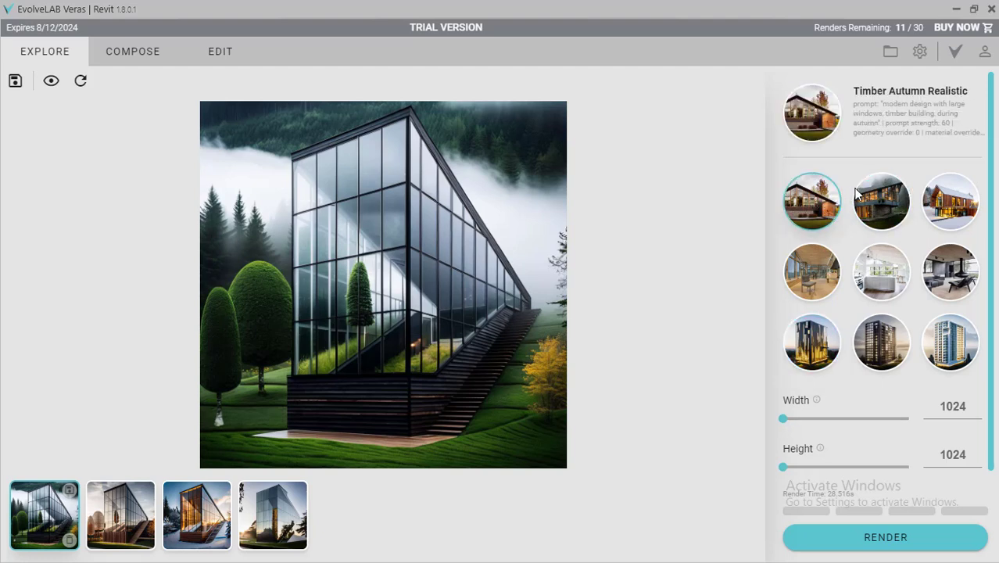
left_click(877, 198)
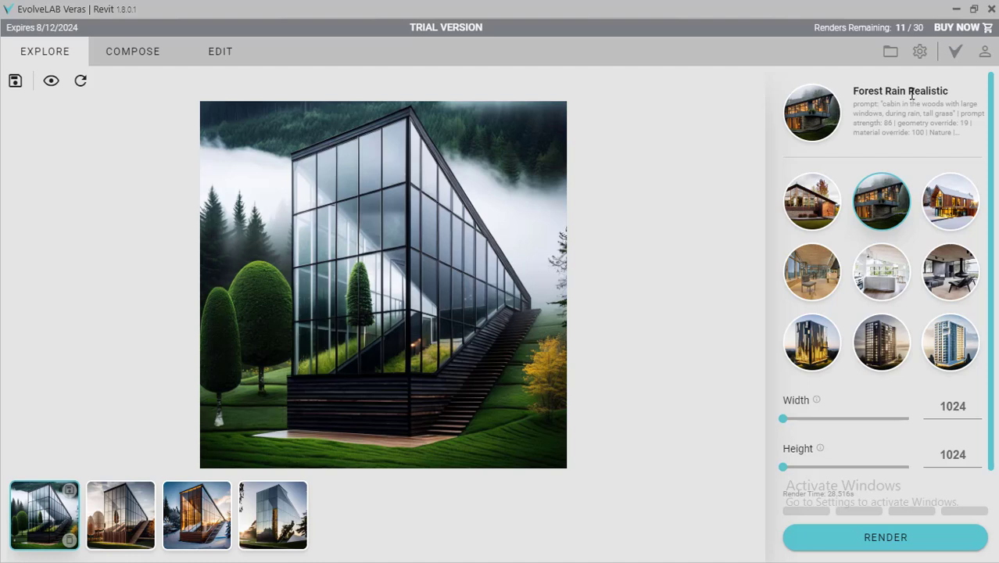
left_click(818, 204)
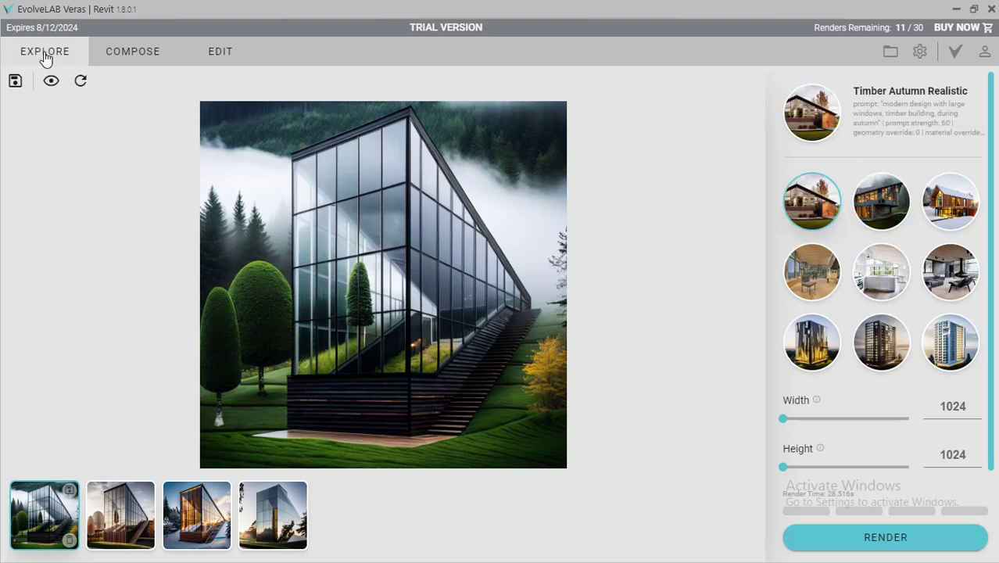
Change the preset's compose prompt to "modern design with large windows, concrete building, during summer".
left_click(117, 54)
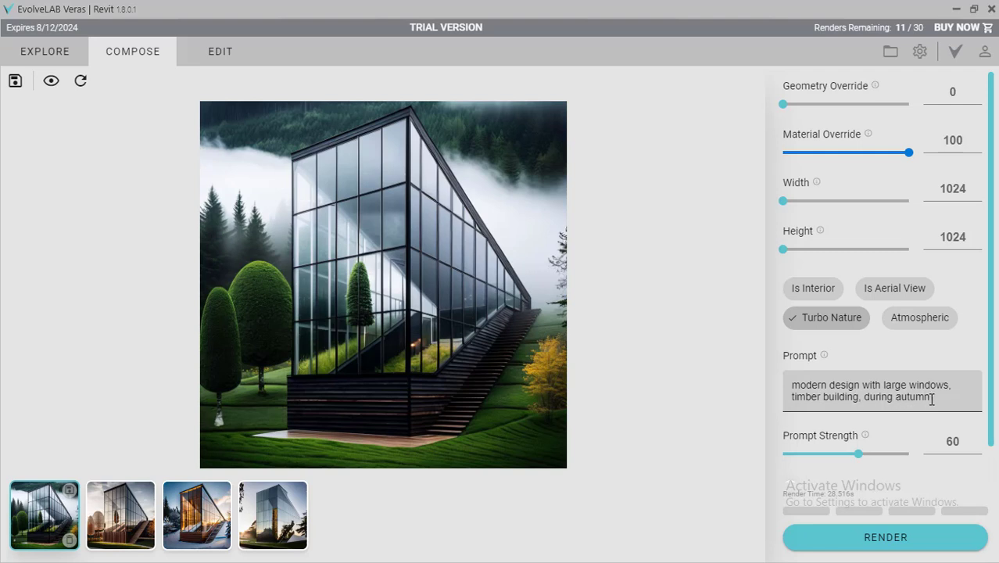
left_click_drag(930, 399, 896, 398)
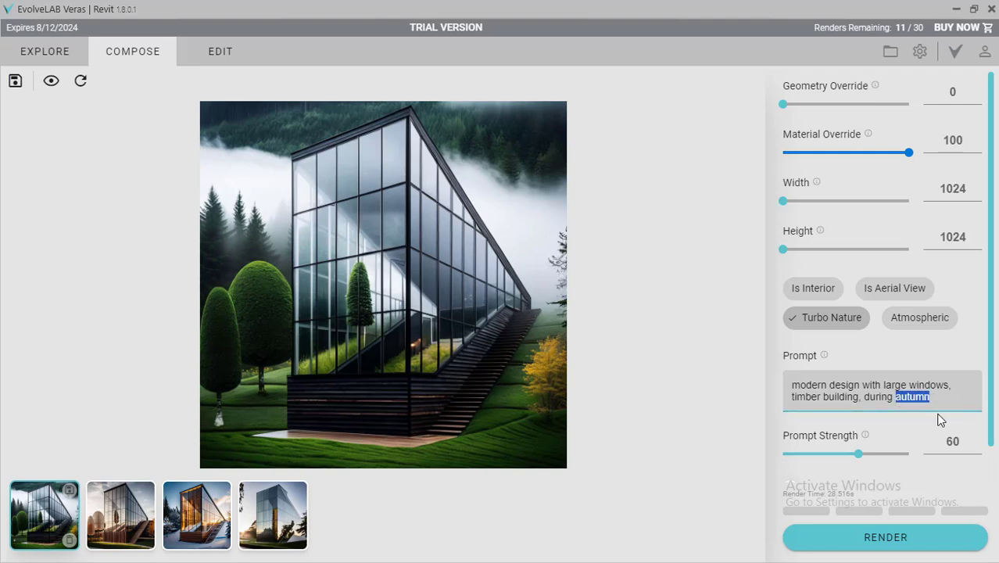
type("summer")
left_click_drag(822, 400, 809, 400)
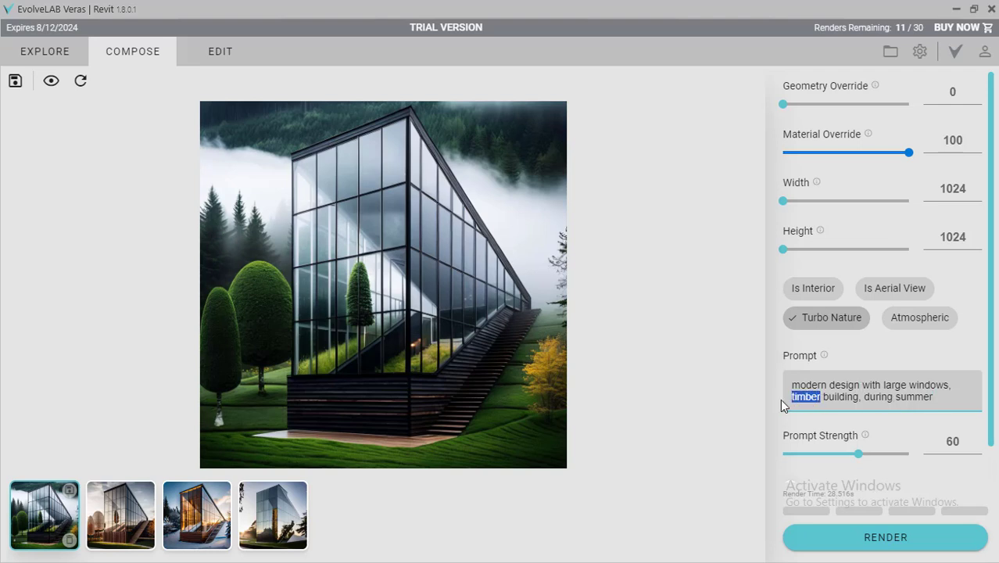
type("concrete")
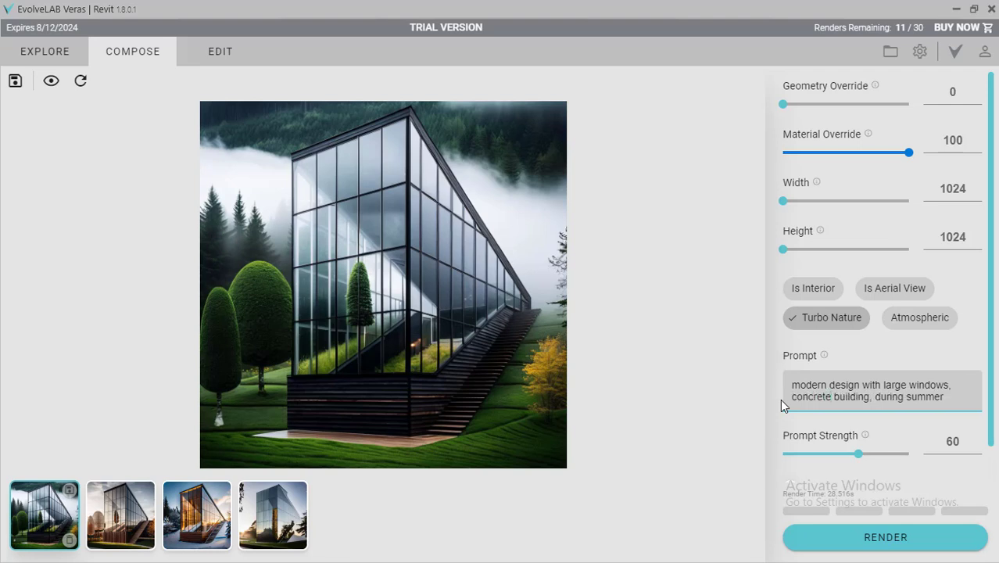
Render the view with the edited concrete summer prompt, display the new image and inspect its details up close.
left_click(848, 539)
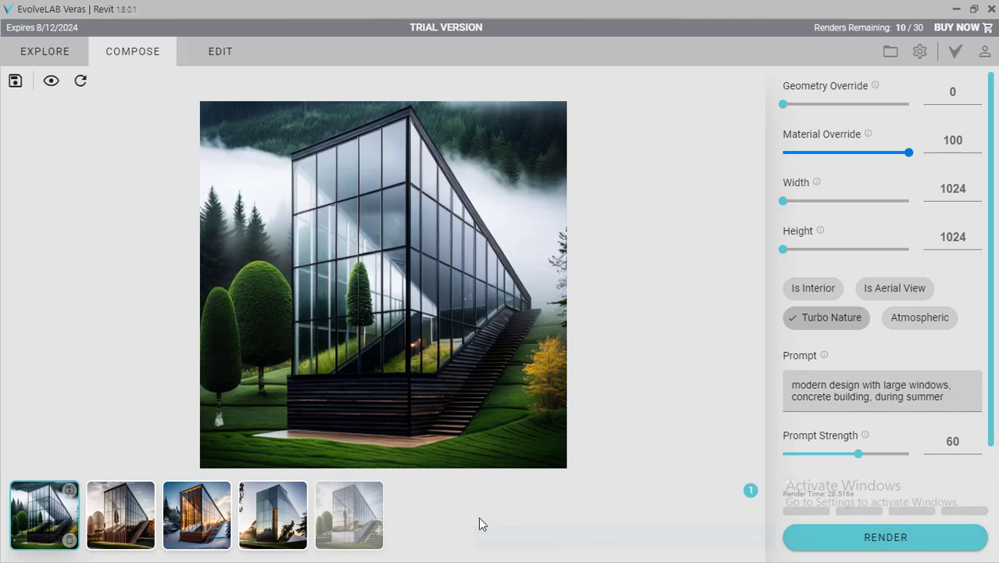
left_click(360, 513)
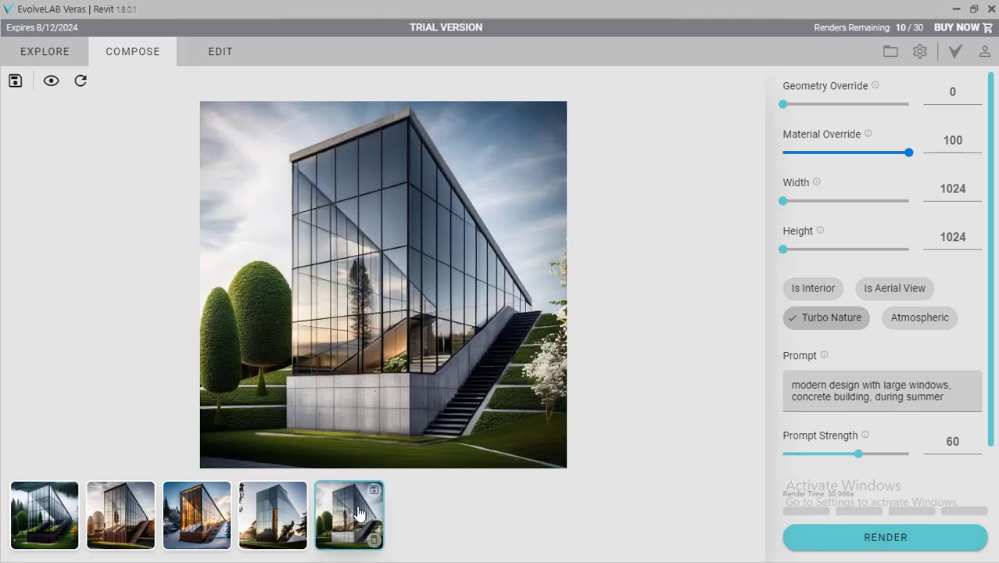
scroll(391, 372, "up", 3)
scroll(381, 395, "down", 3)
scroll(380, 401, "up", 2)
scroll(365, 401, "down", 3)
scroll(522, 391, "up", 3)
scroll(523, 391, "down", 3)
left_click_drag(944, 396, 792, 383)
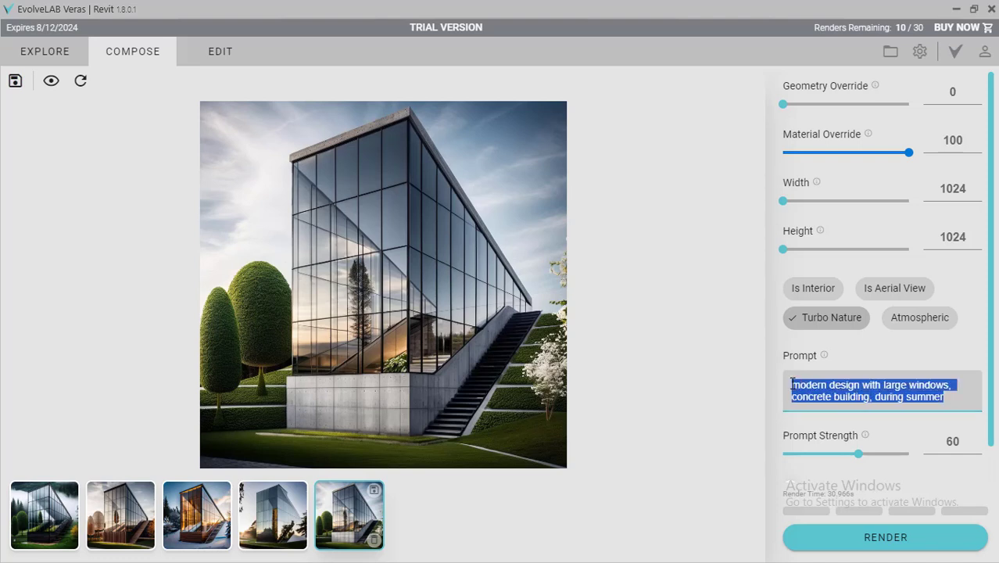
left_click(829, 389)
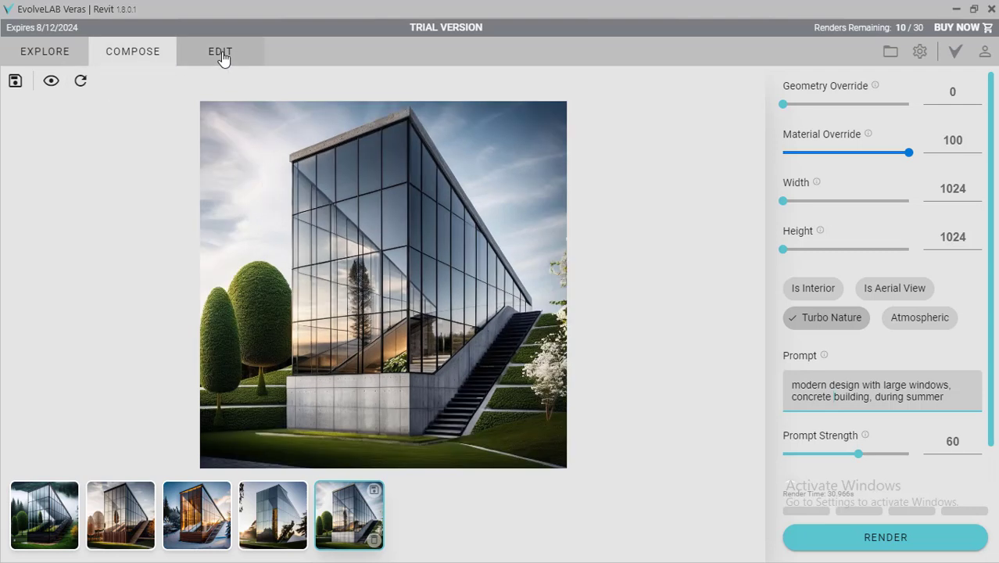
In edit mode, mark a polygonal region over the building's upper glass facade, from the front roof corner to the roof's low end and apex.
left_click(222, 57)
left_click(79, 81)
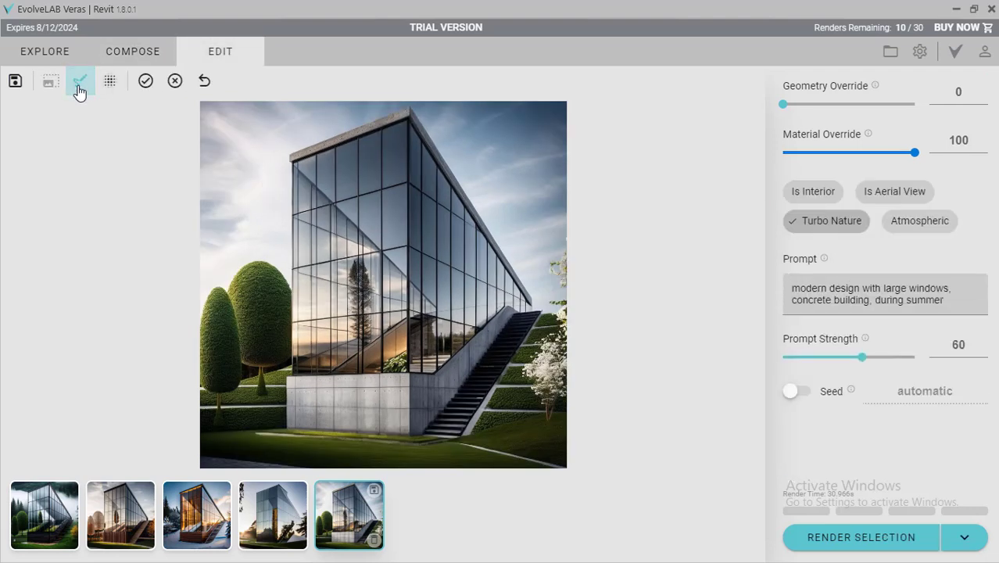
left_click_drag(293, 166, 439, 311)
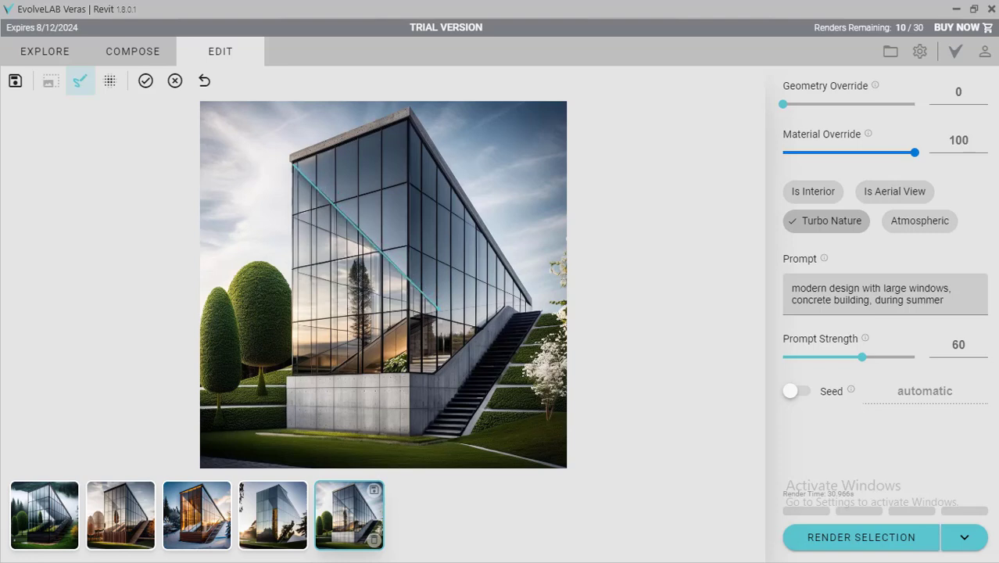
left_click(438, 307)
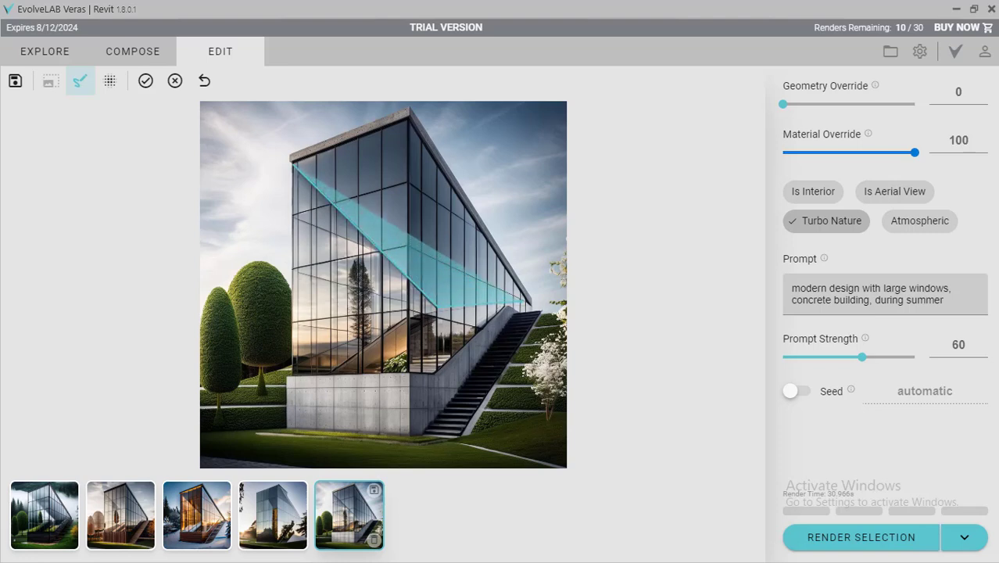
left_click(529, 301)
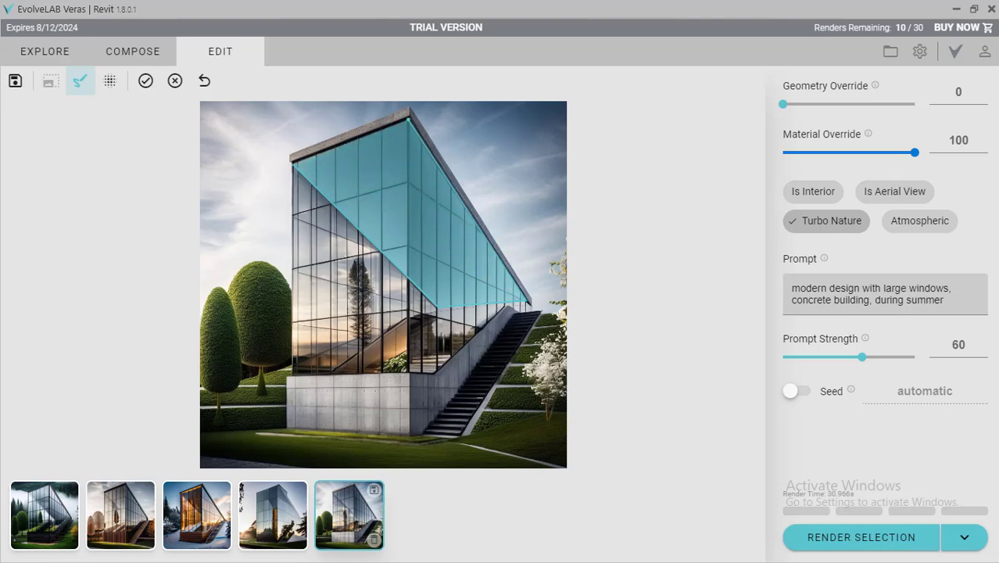
left_click(409, 119)
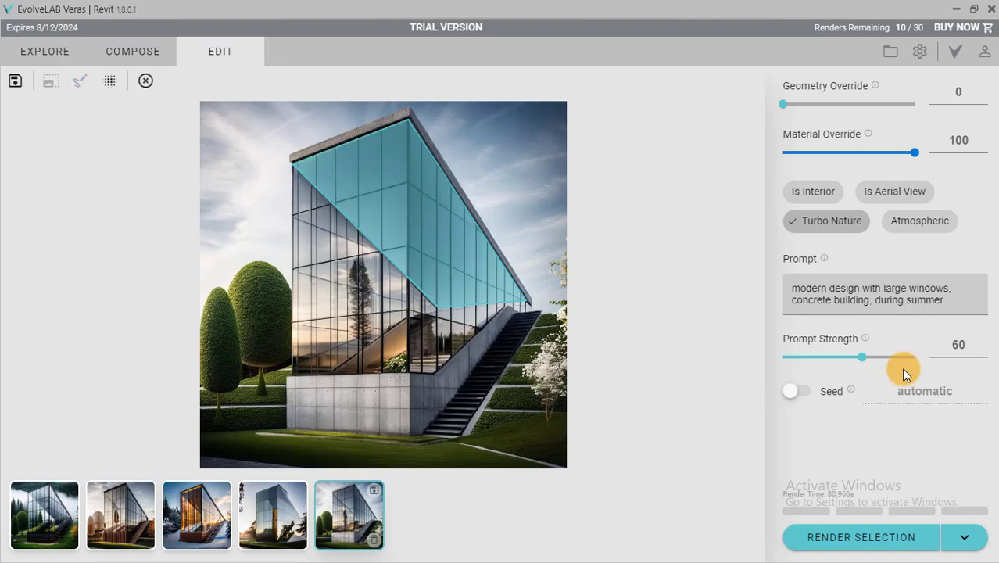
Replace the prompt with "wood" and render the marked upper facade region.
left_click_drag(945, 302, 767, 288)
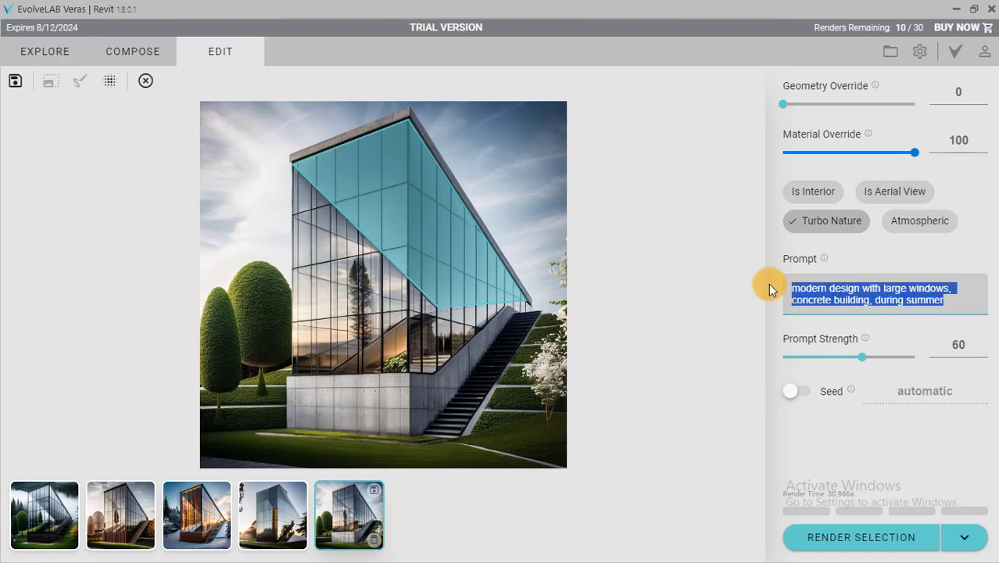
type("wood")
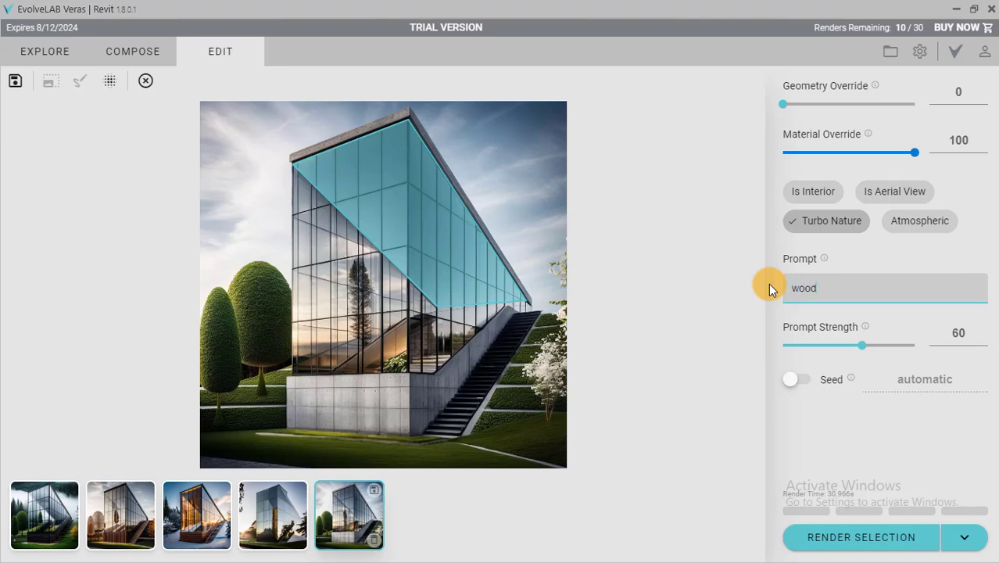
left_click(889, 541)
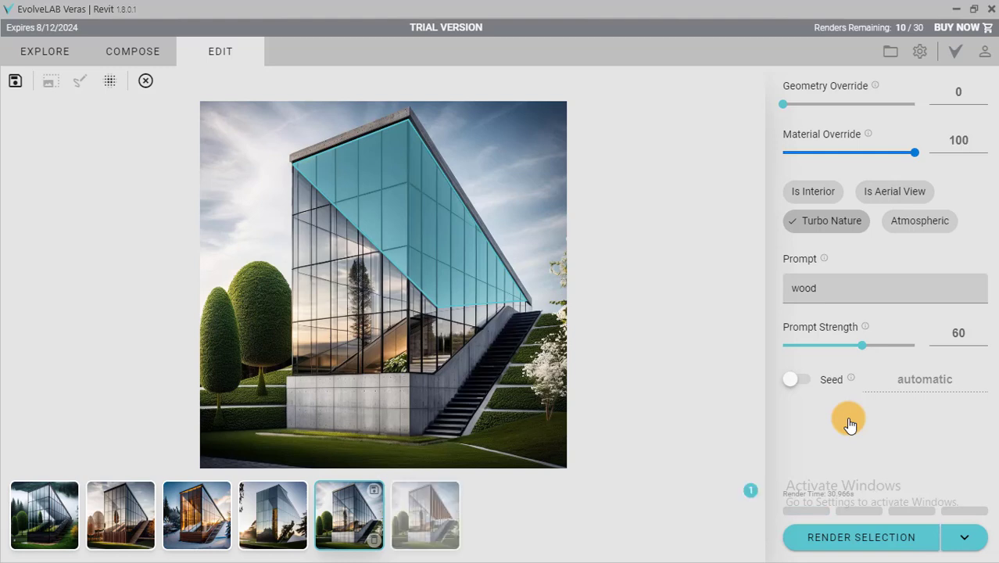
Display the new wood rendering and examine the changed facade up close.
left_click(425, 514)
scroll(447, 210, "up", 3)
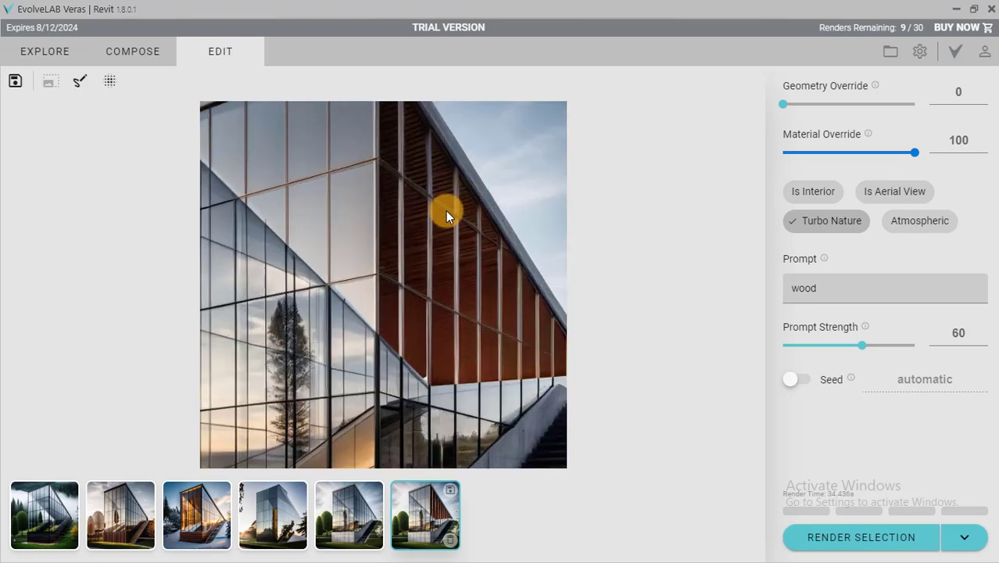
scroll(446, 210, "down", 3)
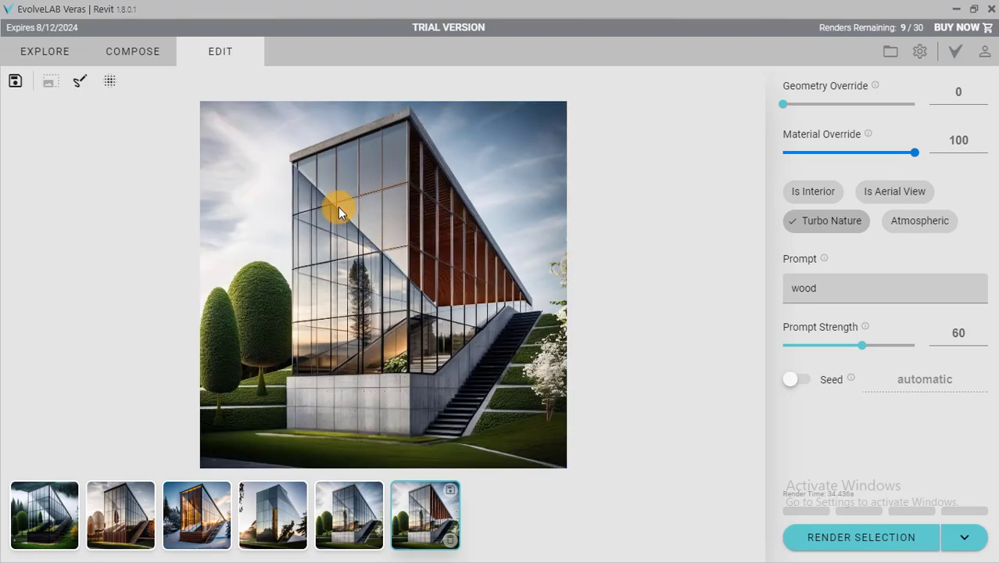
scroll(341, 203, "up", 3)
scroll(367, 205, "down", 3)
scroll(491, 301, "up", 3)
scroll(490, 301, "down", 3)
Mark a polygonal region over the front face of the building's concrete base.
left_click(80, 80)
mouse_move(286, 426)
left_mouse_down()
mouse_move(285, 378)
mouse_move(407, 377)
mouse_move(408, 436)
left_mouse_up()
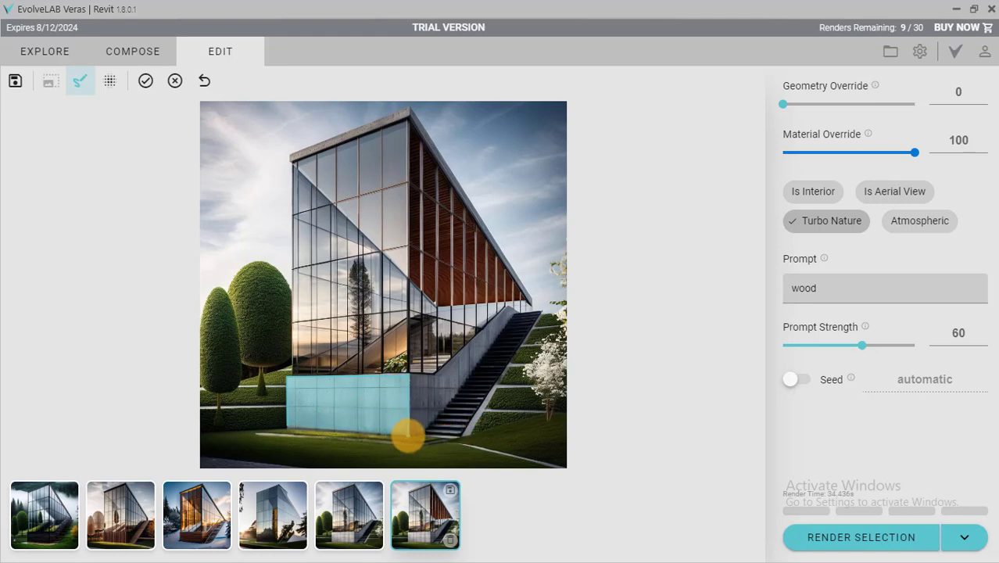
double_click(408, 436)
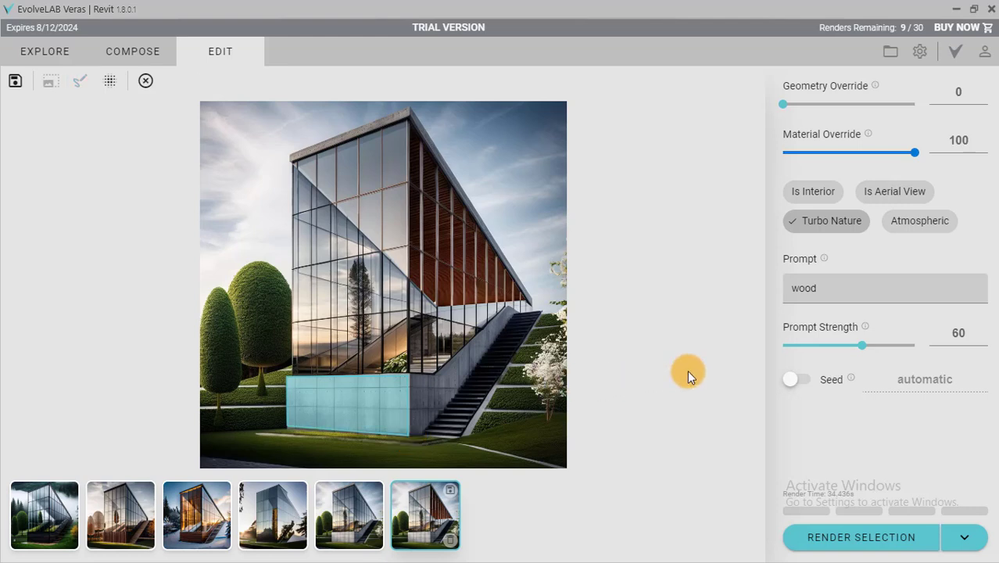
Replace the prompt with "green wall" and render the marked base region.
left_click_drag(825, 290, 788, 292)
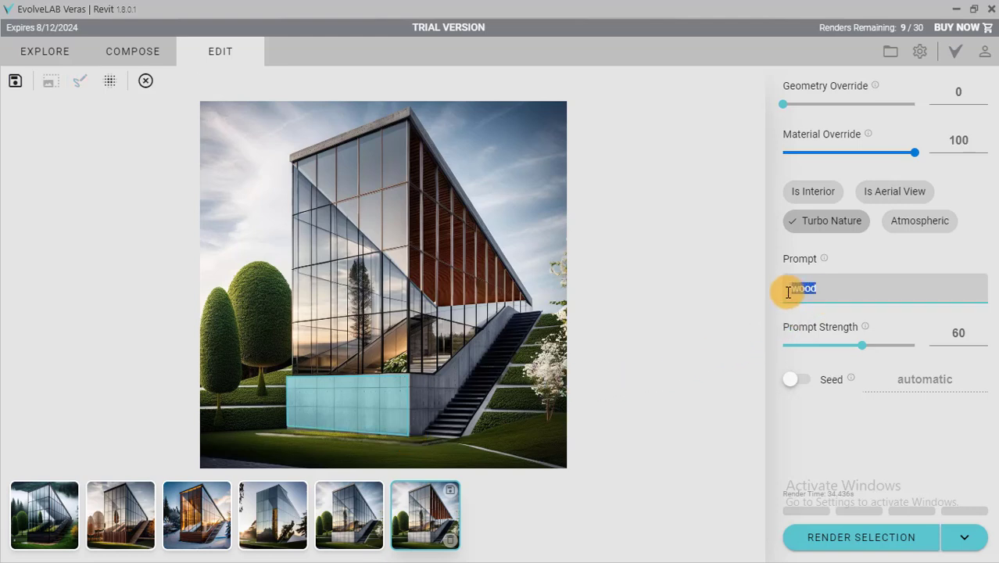
type("green")
type("wall")
left_click(865, 538)
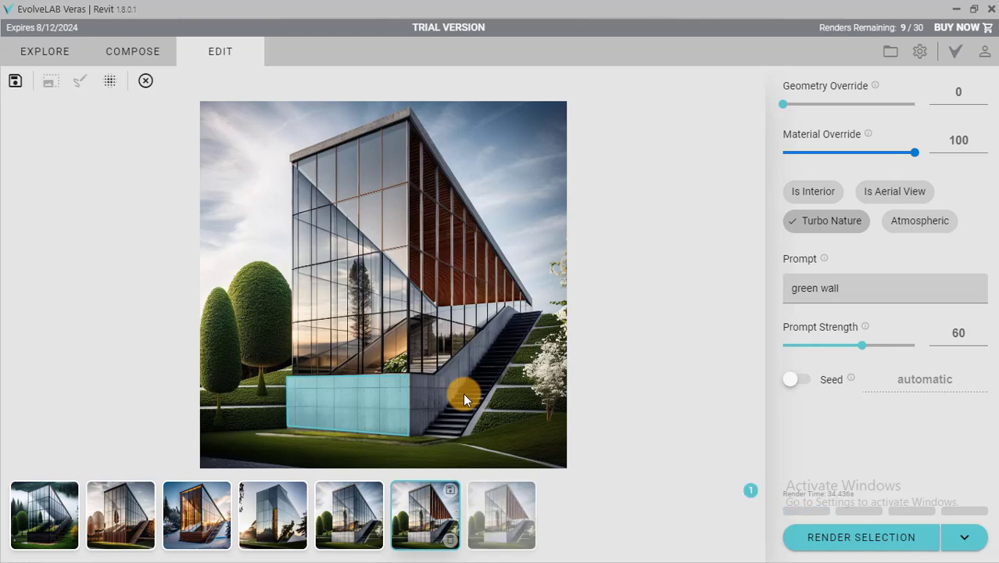
Display the new green wall rendering and examine the building's base up close.
left_click(488, 501)
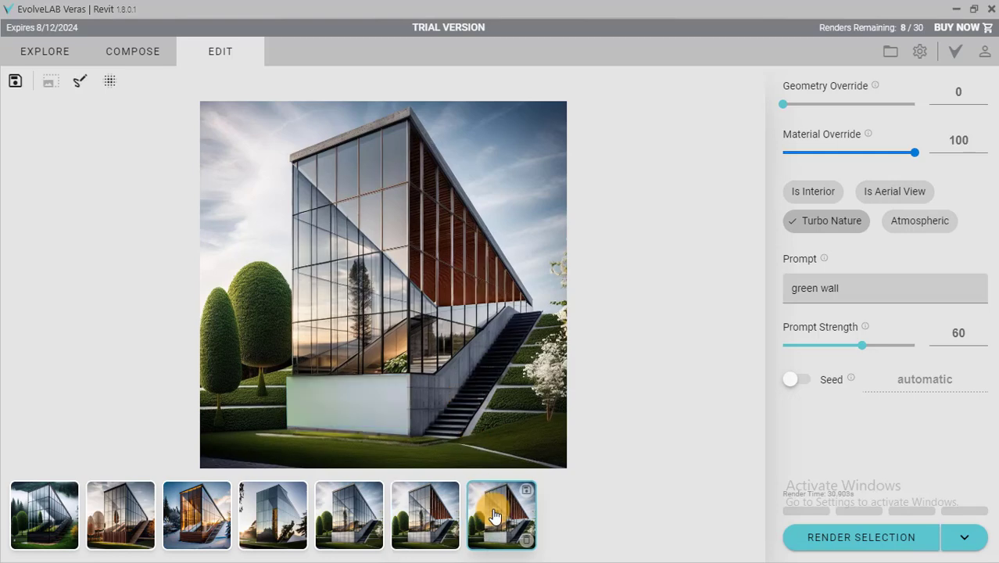
scroll(339, 412, "up", 3)
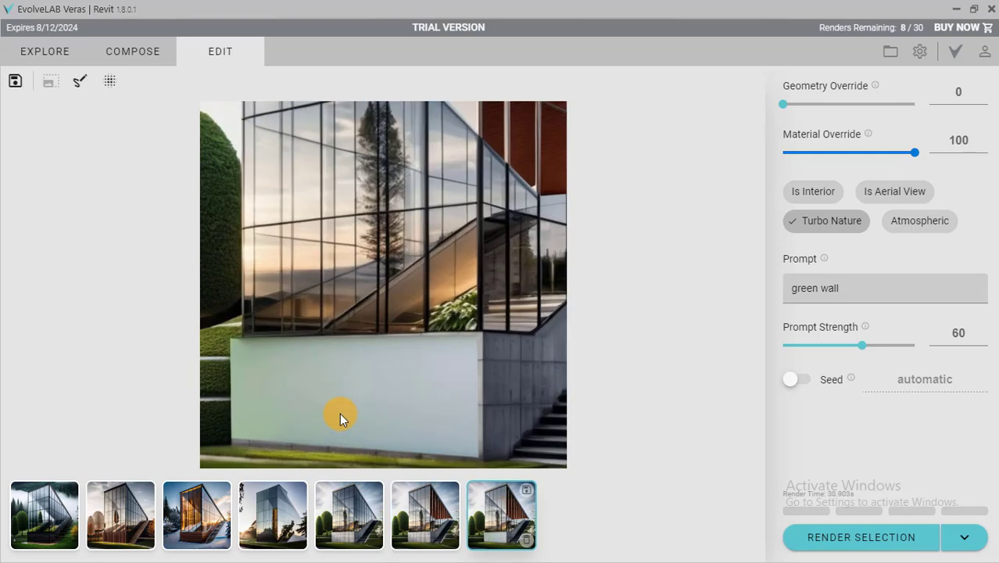
scroll(339, 413, "down", 3)
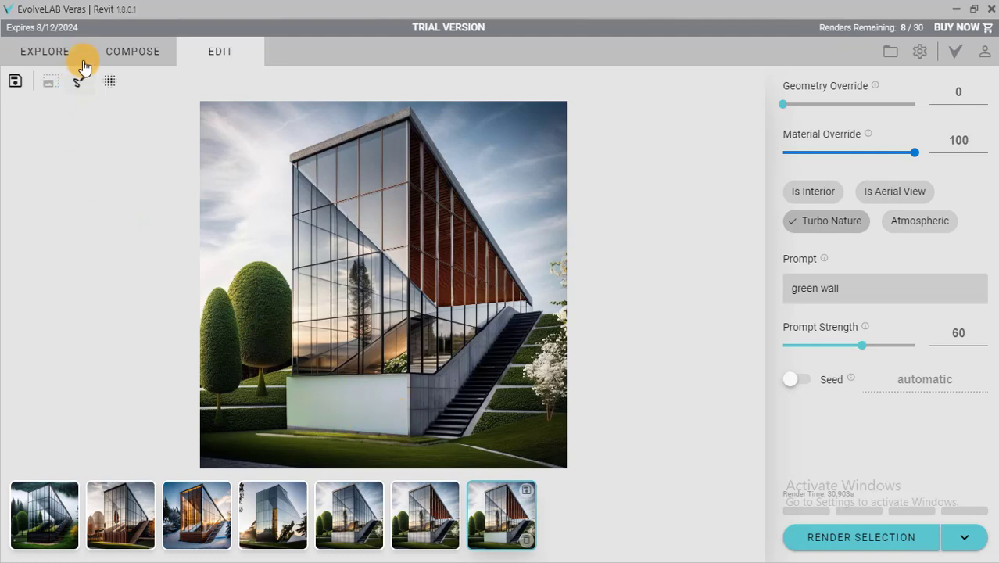
Return to the compose settings and the presets, and compare the concrete summer rendering with the snowy timber one.
left_click(110, 49)
left_click(338, 494)
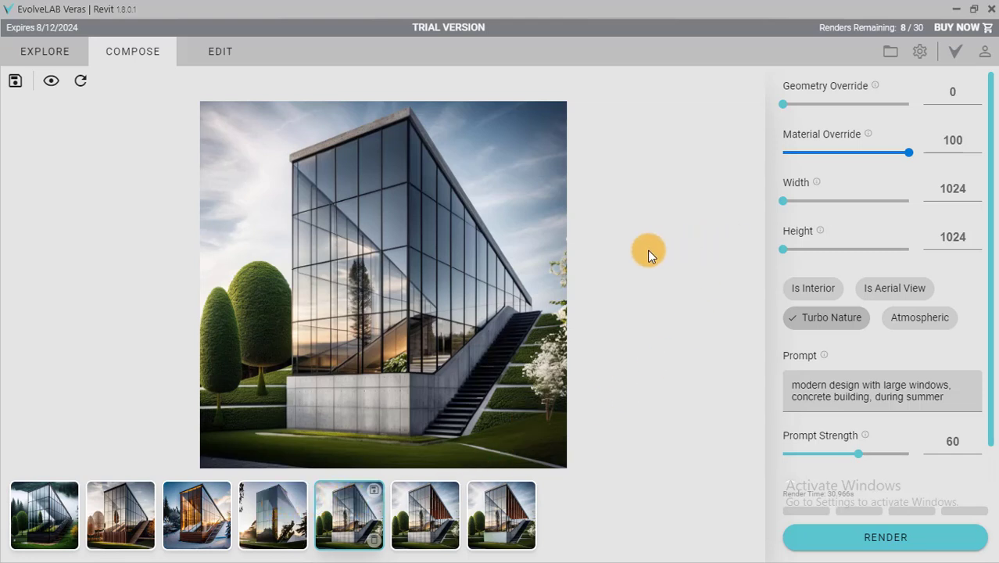
left_click(31, 50)
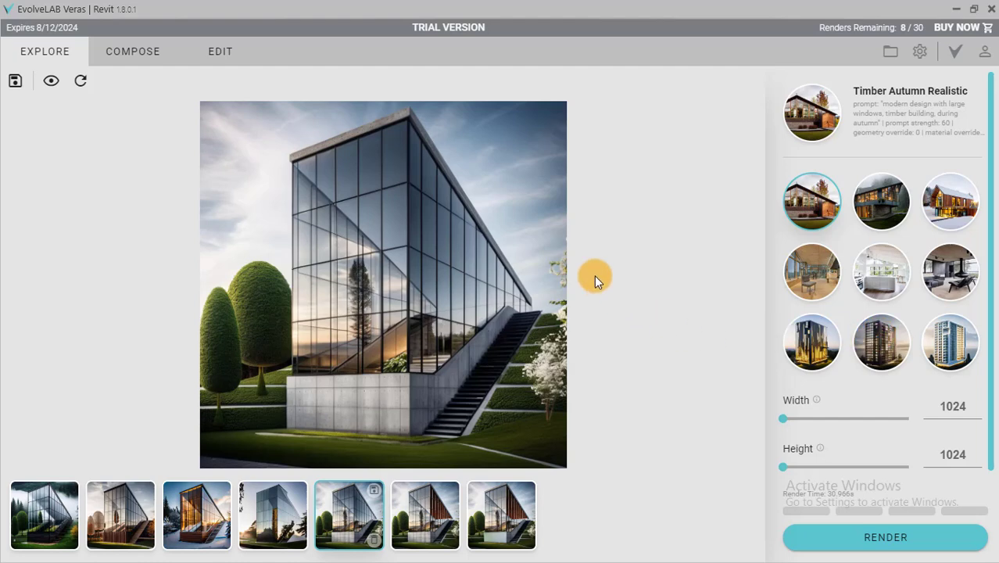
scroll(354, 354, "up", 3)
scroll(355, 353, "down", 3)
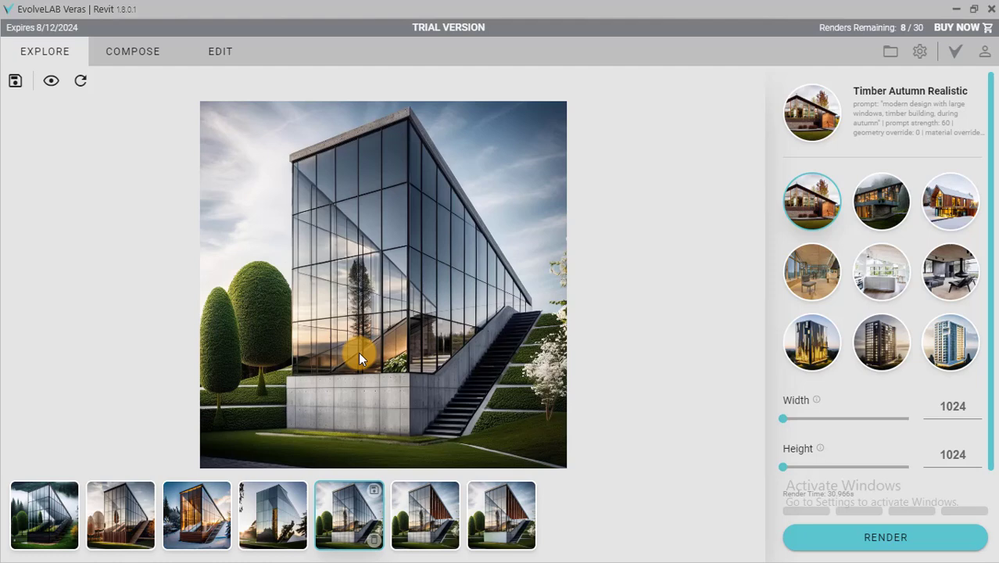
left_click(205, 530)
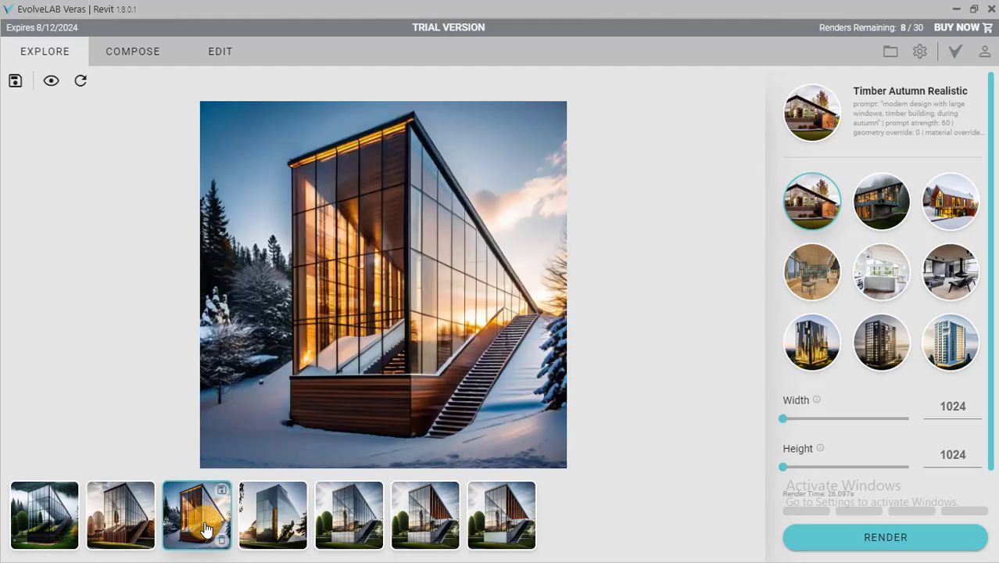
left_click(348, 525)
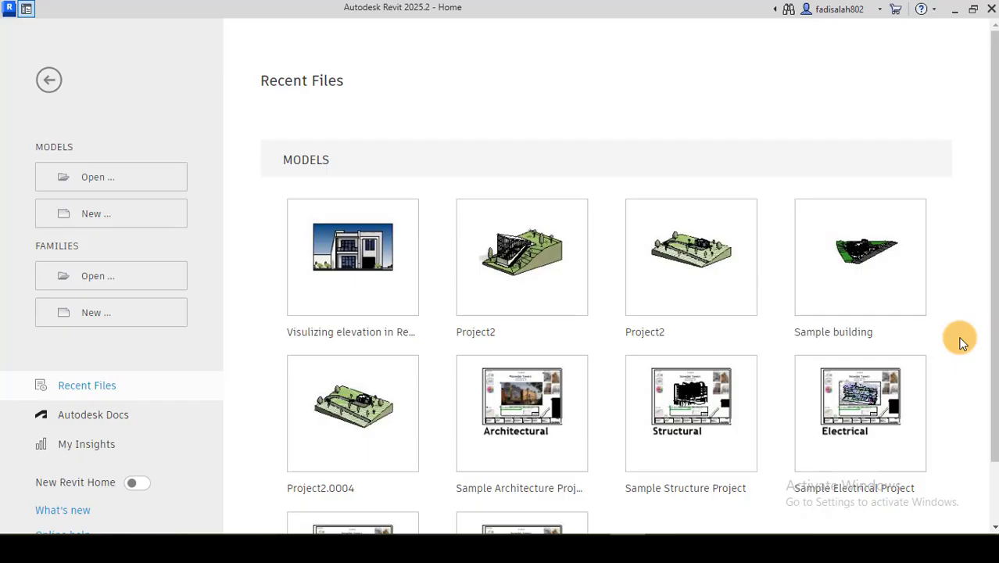
Switch to Revit and bring up the exterior view of the recent project "Visulizing elevation in Revit 2.0003".
left_click(335, 263)
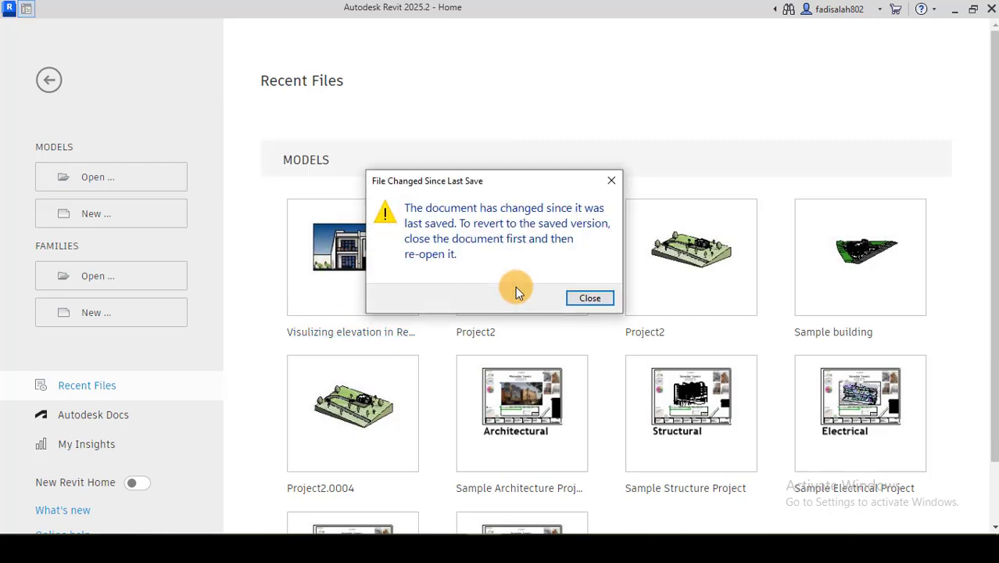
left_click(577, 295)
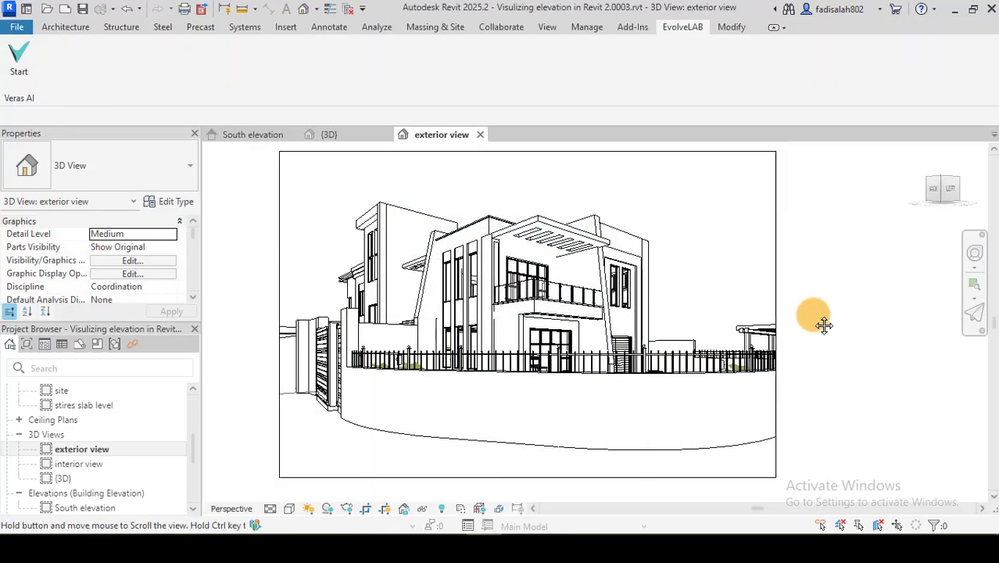
mouse_move(813, 314)
middle_mouse_down()
mouse_move(793, 314)
mouse_move(816, 310)
middle_mouse_up()
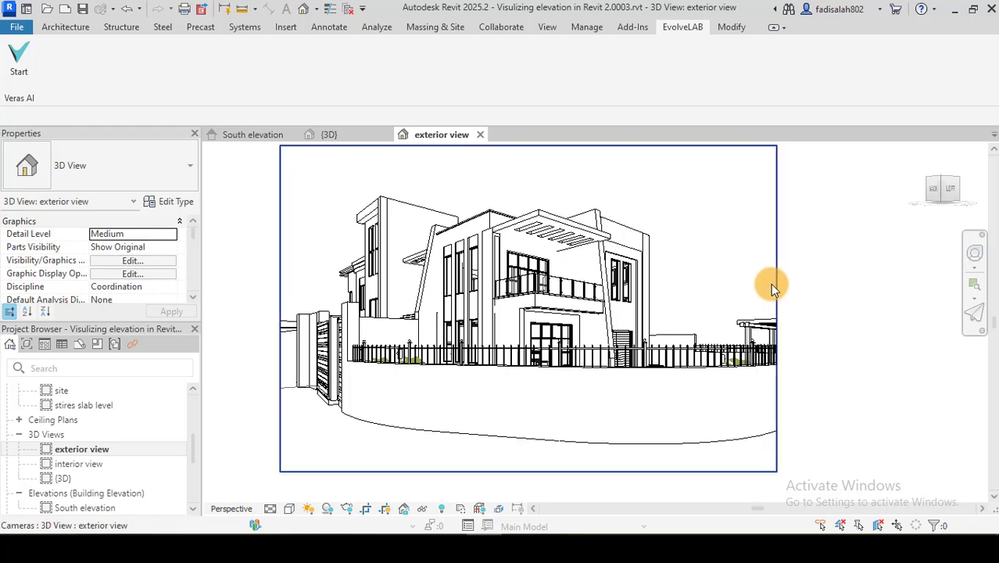
Tighten the exterior view's crop boundary around the house by pulling in its right, left, bottom and top edges.
left_click(775, 290)
left_click_drag(777, 301, 687, 307)
left_click_drag(280, 308, 322, 307)
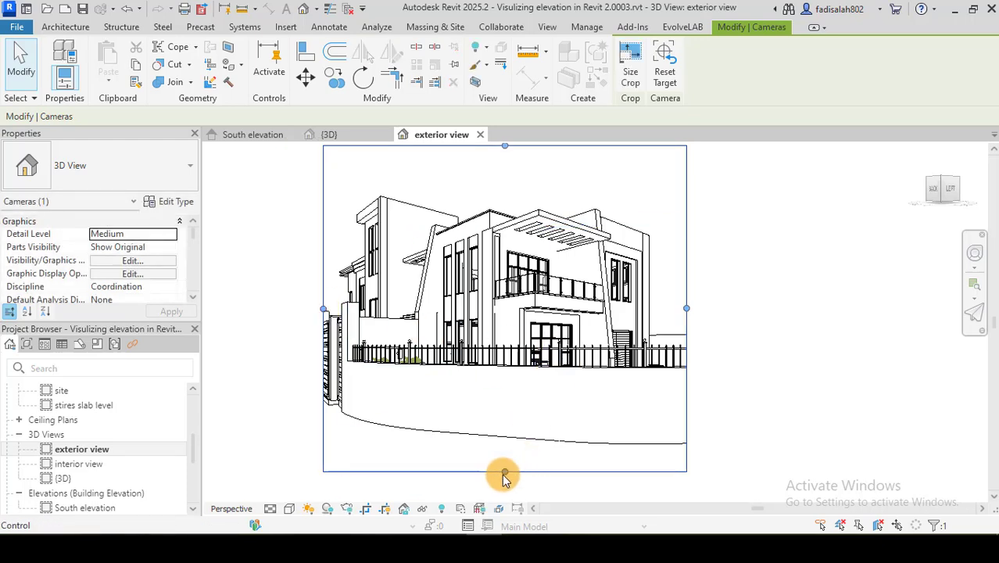
left_click_drag(504, 475, 508, 389)
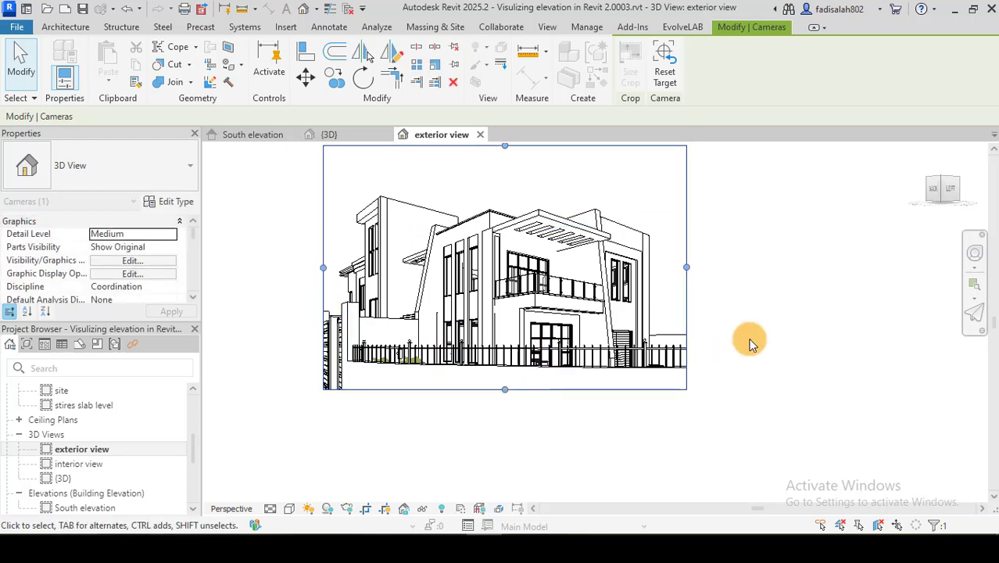
middle_click_drag(750, 344, 757, 392)
left_click_drag(502, 185, 503, 199)
left_click_drag(319, 306, 327, 308)
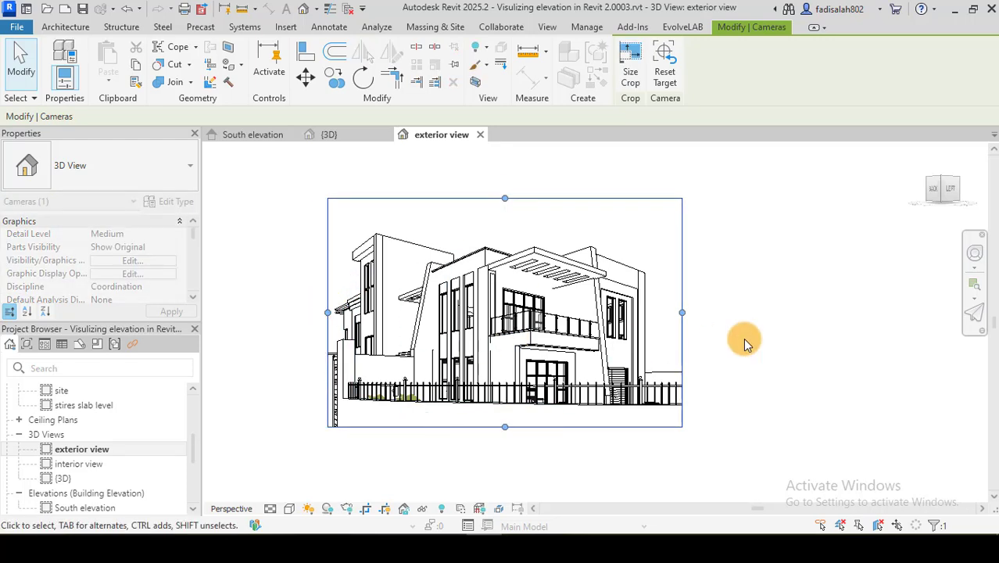
left_click(744, 344)
middle_click_drag(780, 339, 864, 375)
scroll(484, 367, "up", 2)
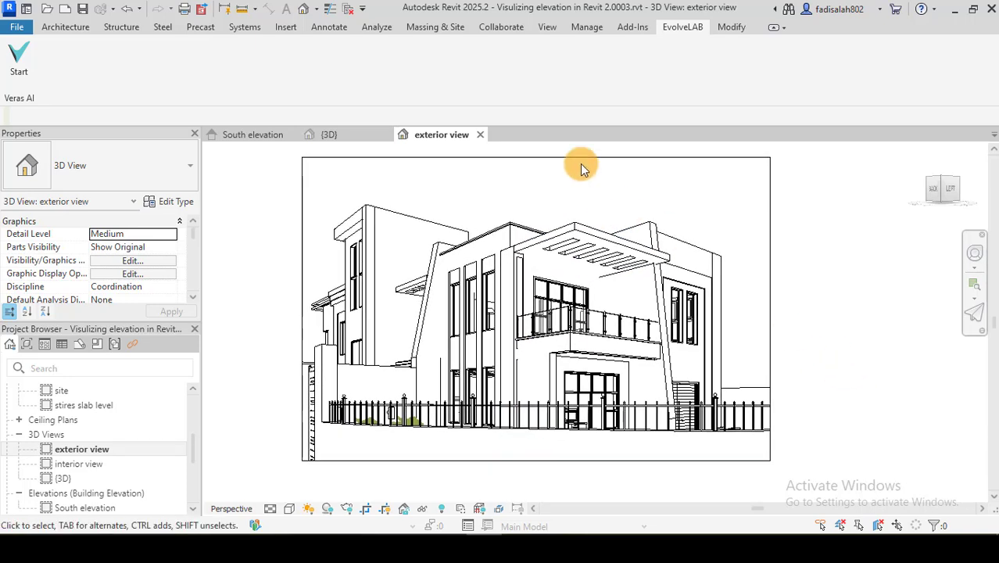
Trim the exterior view's crop boundary further by lowering its top edge and moving its right edge inward.
left_click(547, 158)
left_click_drag(538, 158, 536, 179)
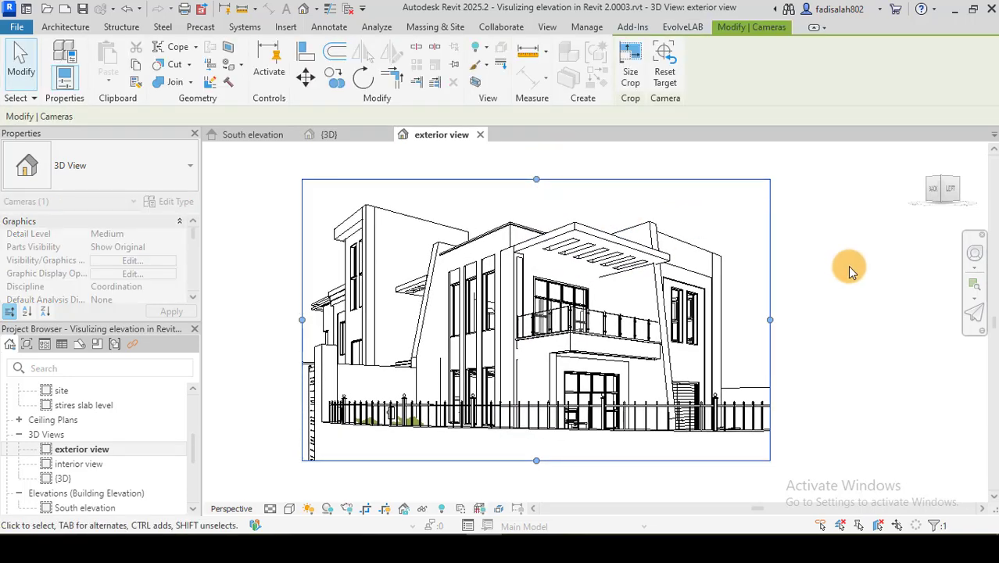
left_click(835, 275)
left_click(769, 319)
left_click_drag(770, 319, 745, 324)
left_click(814, 319)
mouse_move(816, 323)
middle_mouse_down()
mouse_move(790, 325)
mouse_move(811, 335)
middle_mouse_up()
Start Veras AI on the exterior view and inspect the house's line preview up close.
left_click(28, 61)
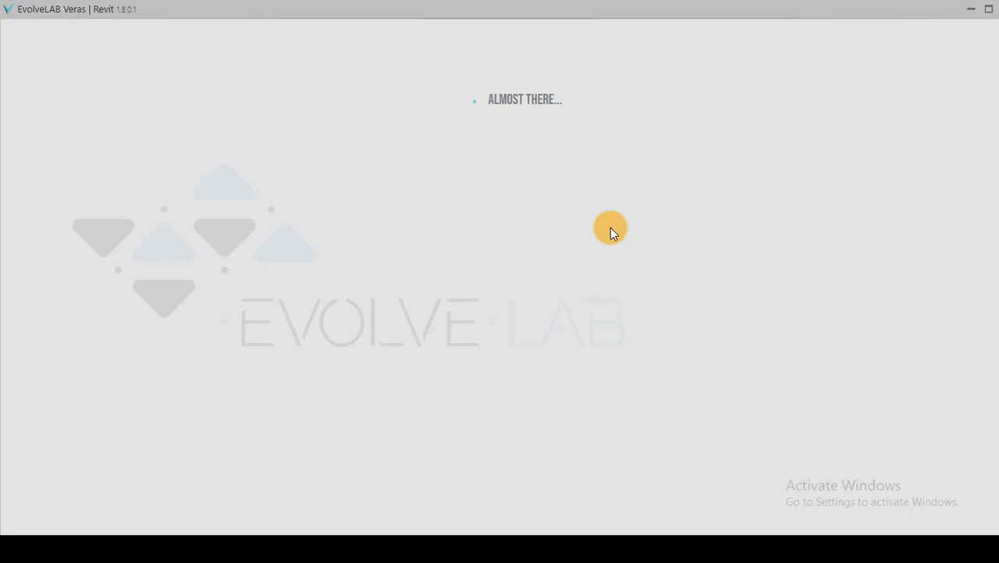
left_click(397, 310)
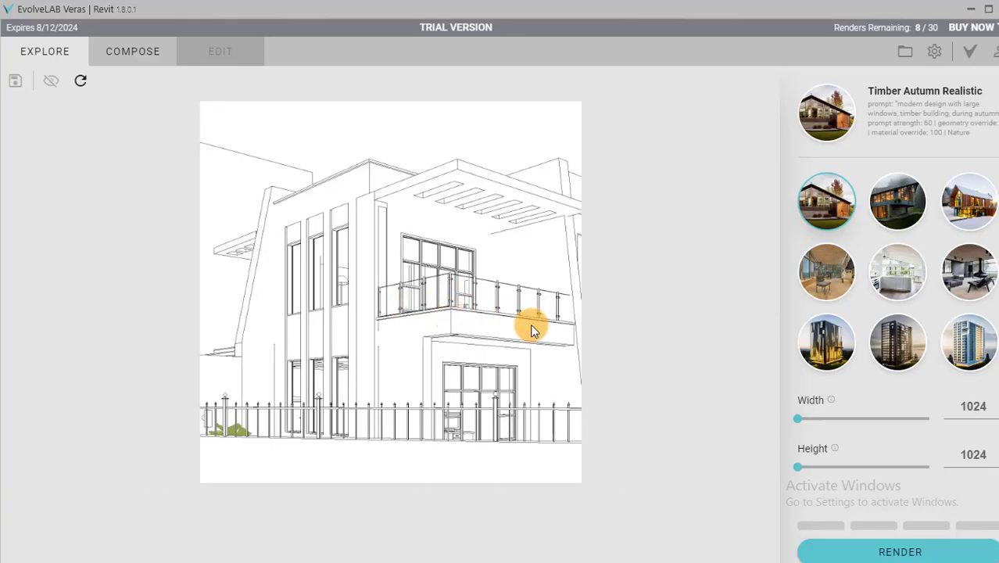
scroll(473, 335, "up", 3)
scroll(473, 334, "down", 3)
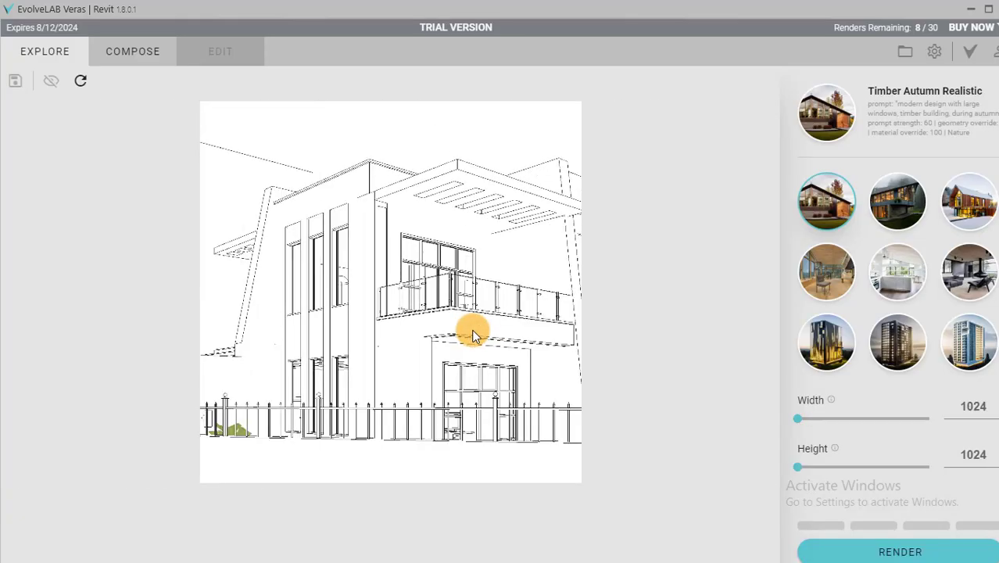
scroll(473, 335, "up", 1)
scroll(472, 334, "down", 1)
scroll(483, 331, "up", 3)
scroll(567, 283, "down", 3)
Set the compose prompt to "modern design with large windows, timber building, during winter" and render the exterior view.
left_click(127, 58)
left_click(886, 384)
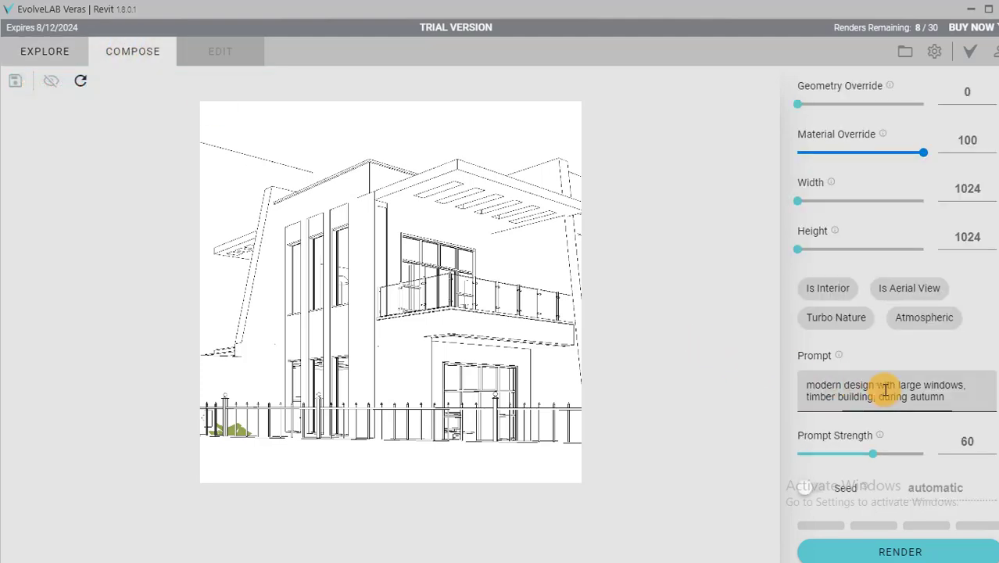
left_click_drag(944, 393, 796, 373)
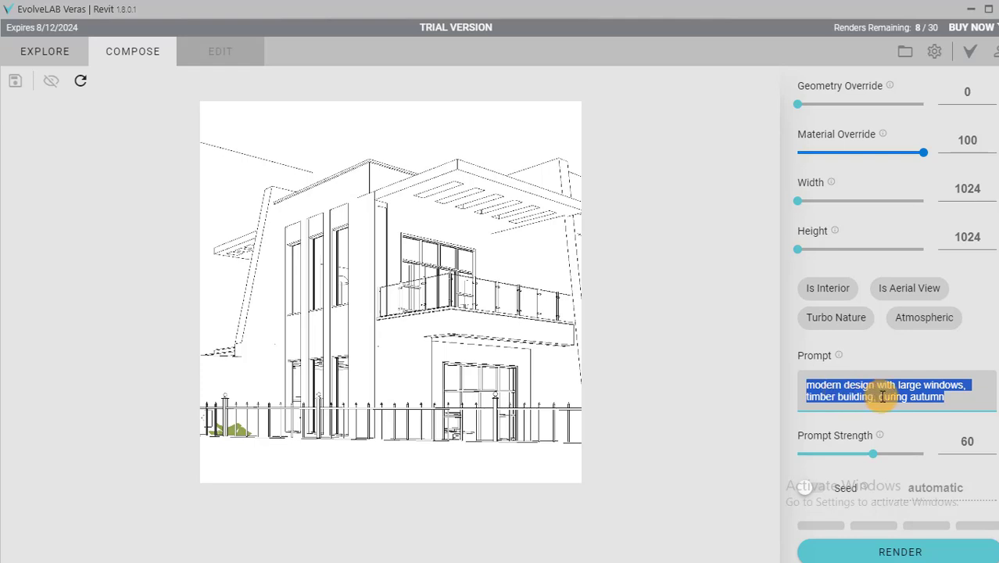
left_click(849, 389)
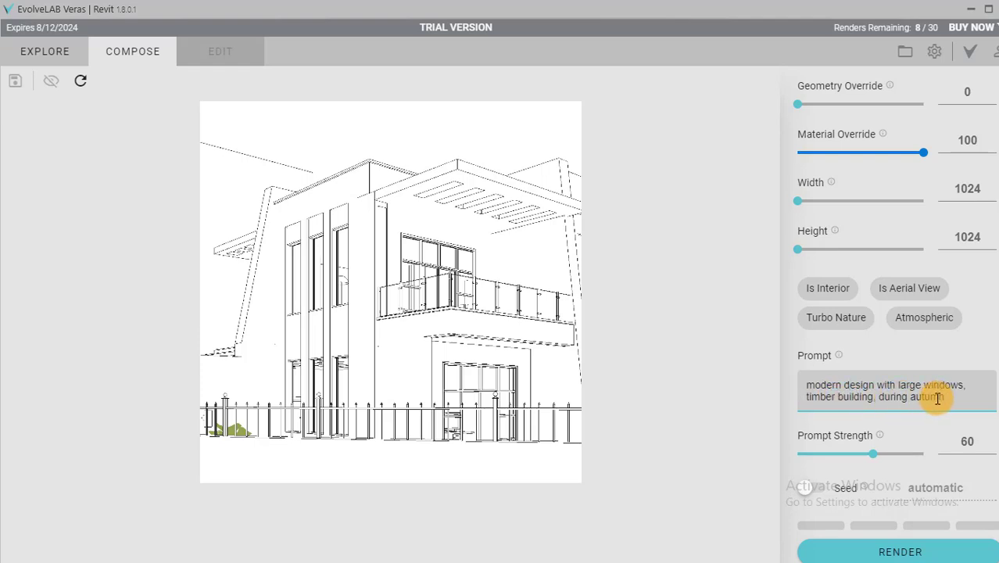
left_click_drag(948, 399, 912, 398)
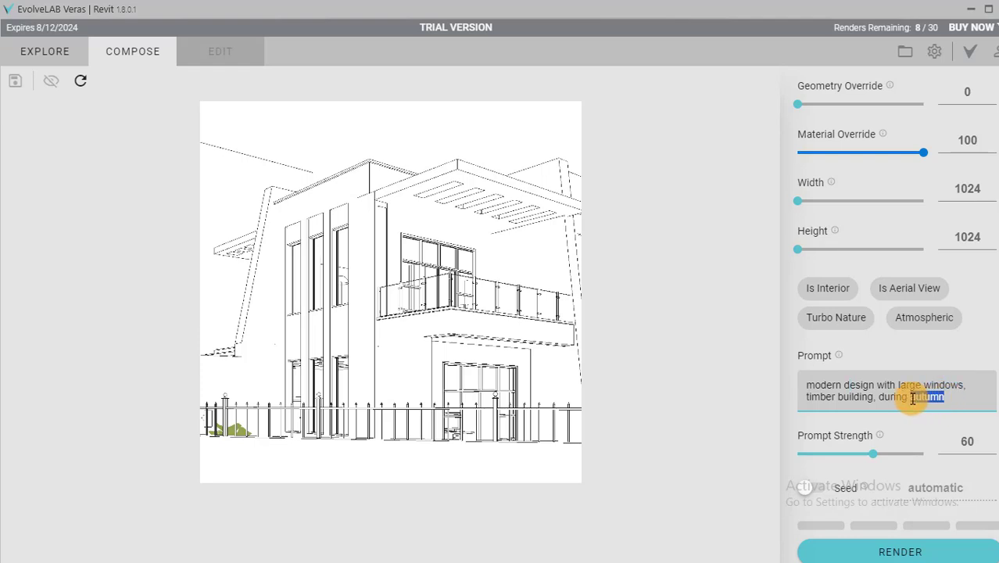
type("w")
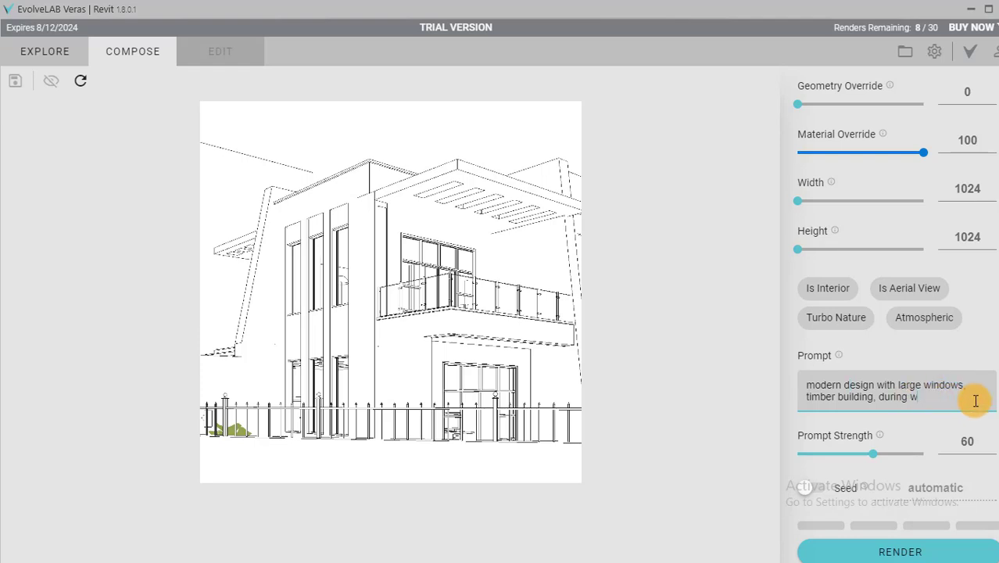
type("inter")
left_click(892, 549)
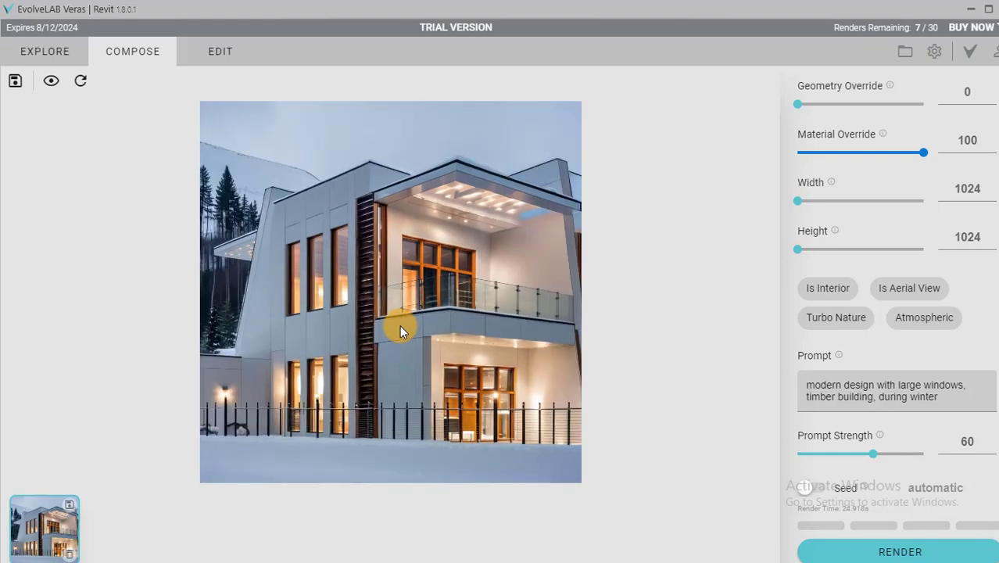
Replace "timber" with "old stone" in the compose prompt, keeping a space after the preceding comma.
left_click(924, 396)
left_click_drag(835, 398, 796, 397)
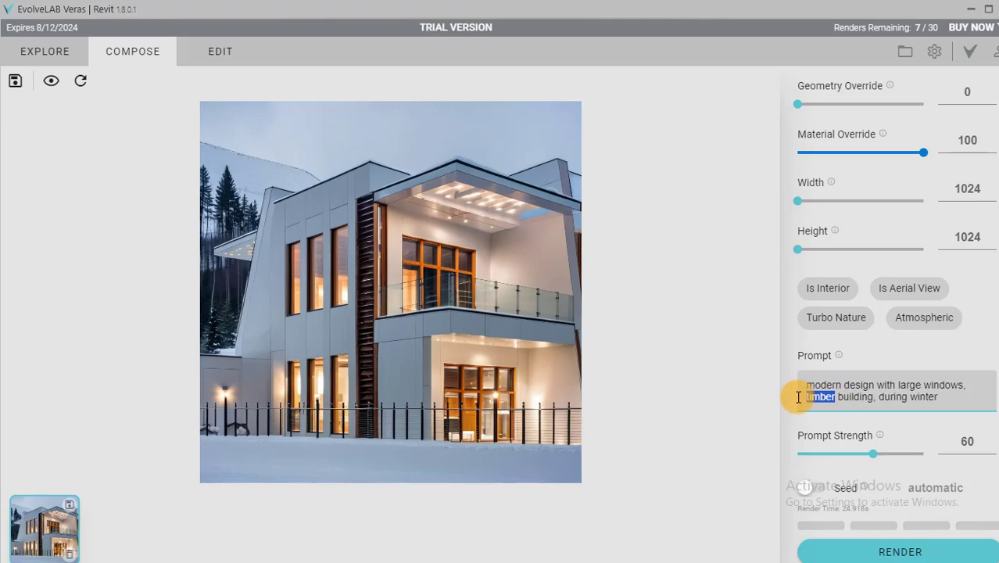
type("s")
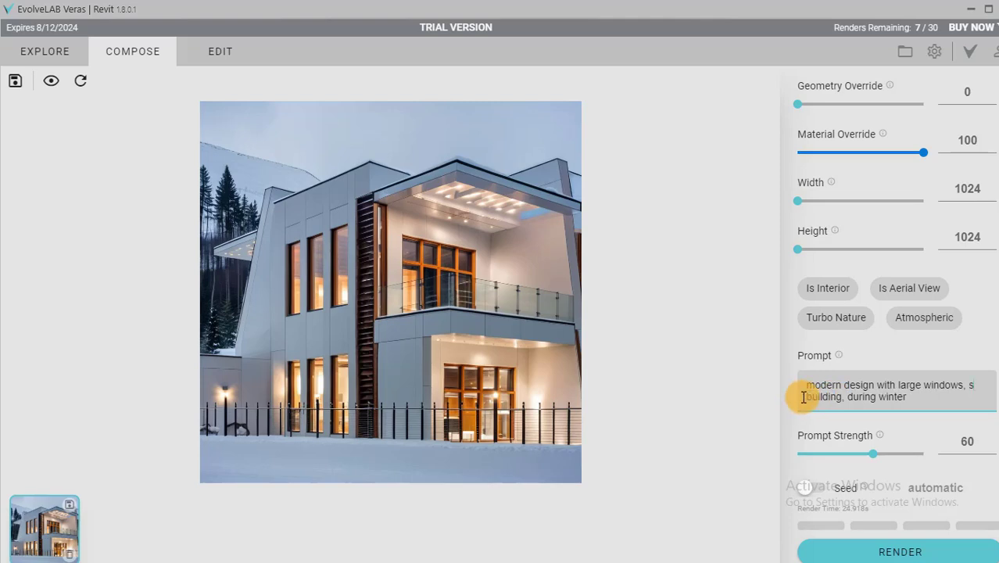
key("BackSpace")
key("BackSpace")
type("old stone")
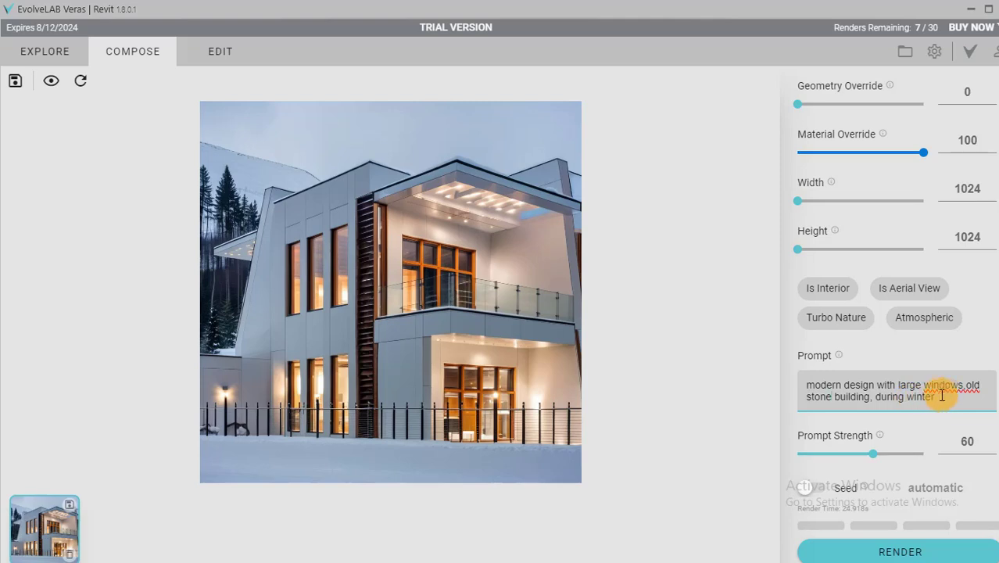
left_click(964, 385)
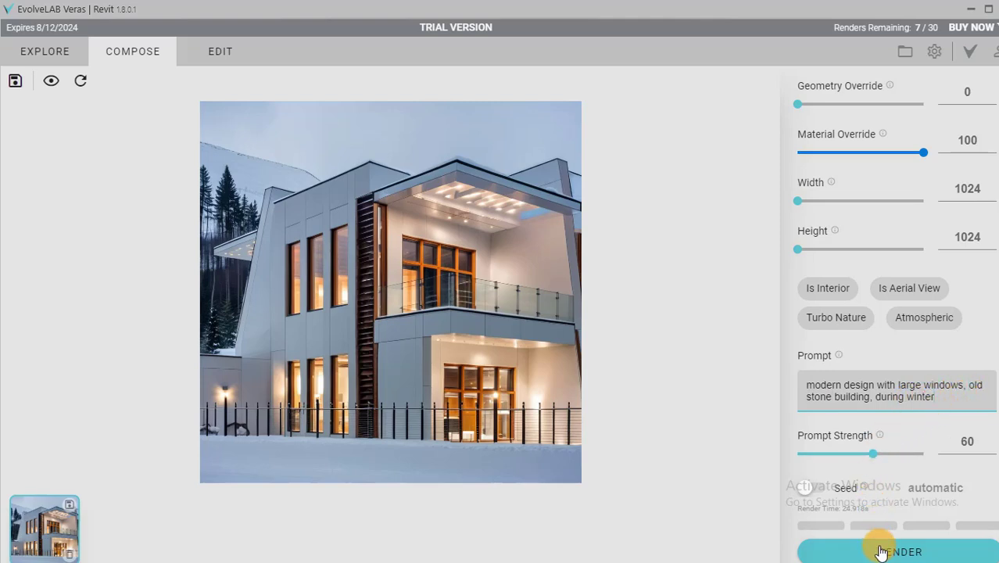
Change the prompt's season from winter to "summer" and render the exterior view.
left_click_drag(934, 397, 908, 397)
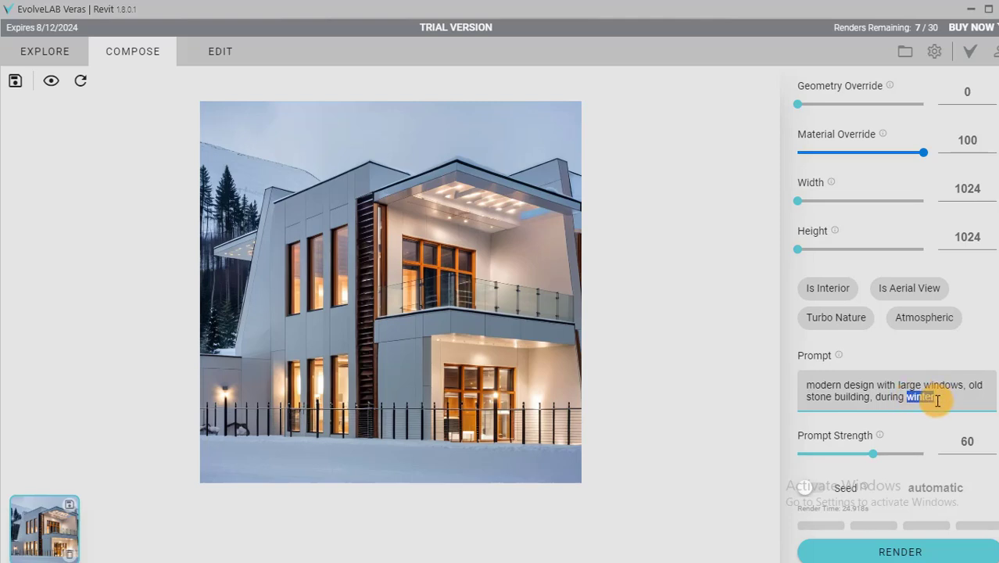
type("summer")
left_click(899, 550)
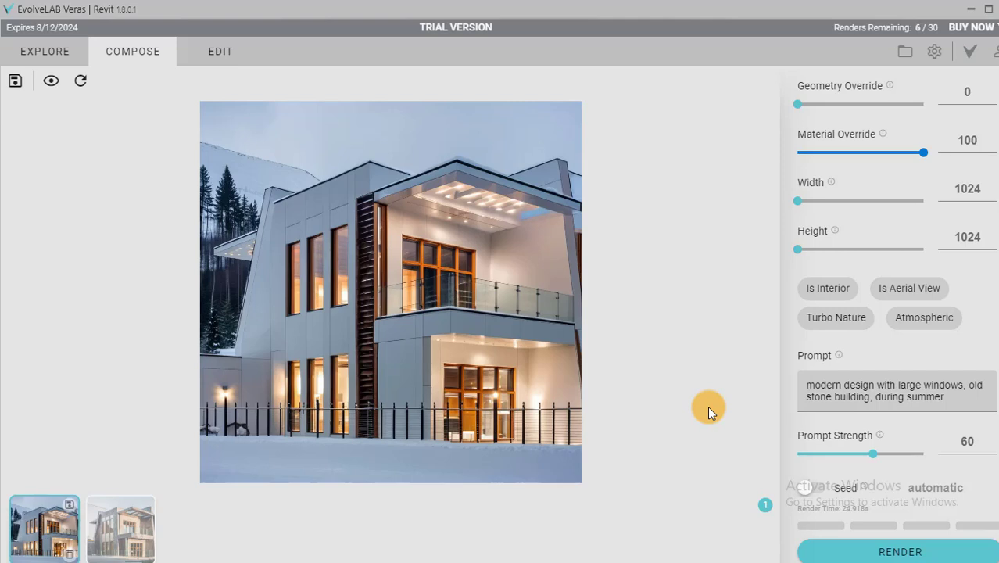
Compare the summer stone rendering with the winter rendering and examine its facade up close.
left_click(130, 526)
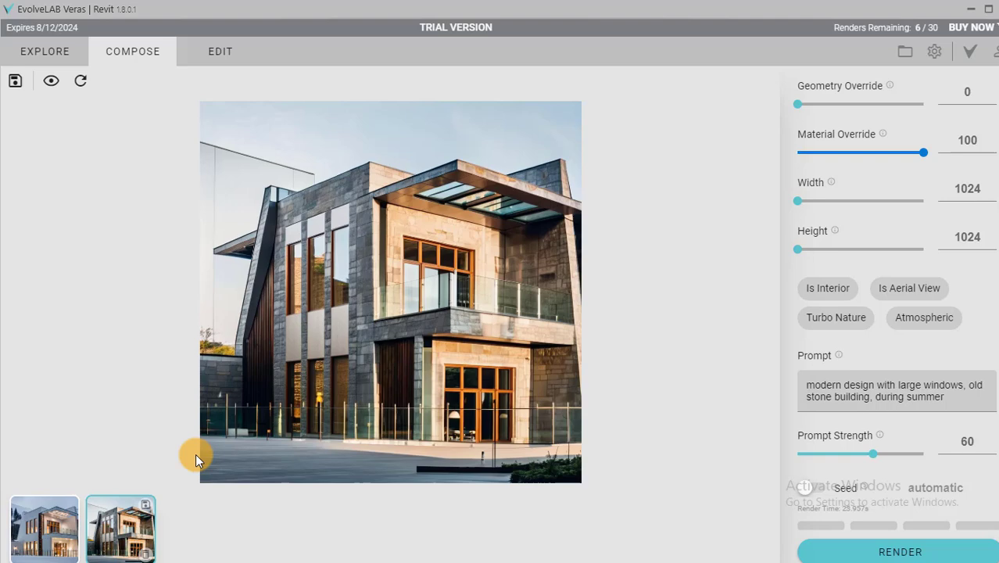
left_click(35, 522)
left_click(114, 529)
scroll(316, 329, "up", 2)
scroll(315, 329, "down", 2)
scroll(251, 358, "up", 2)
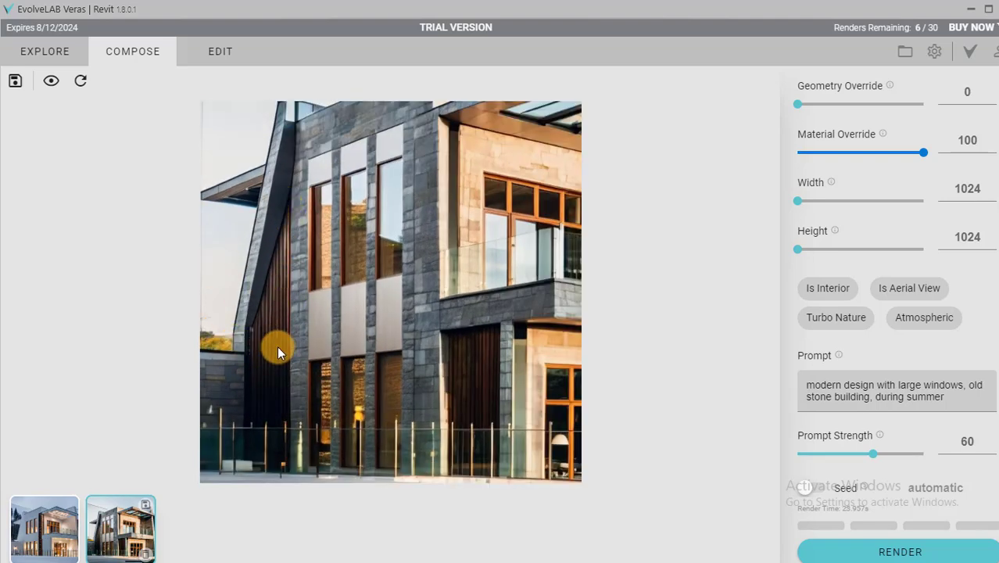
scroll(277, 348, "down", 1)
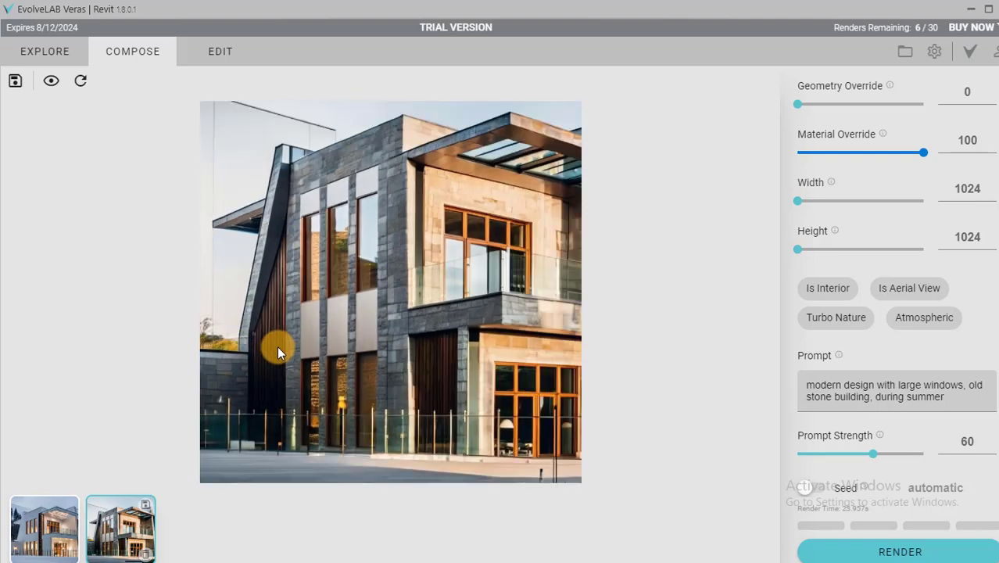
left_click(55, 520)
left_click(121, 524)
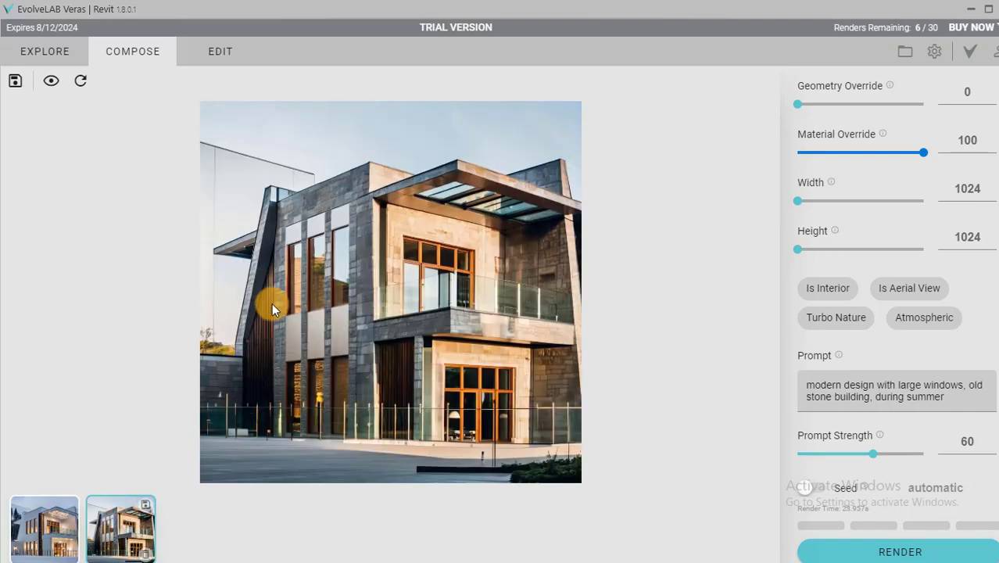
scroll(277, 289, "up", 1)
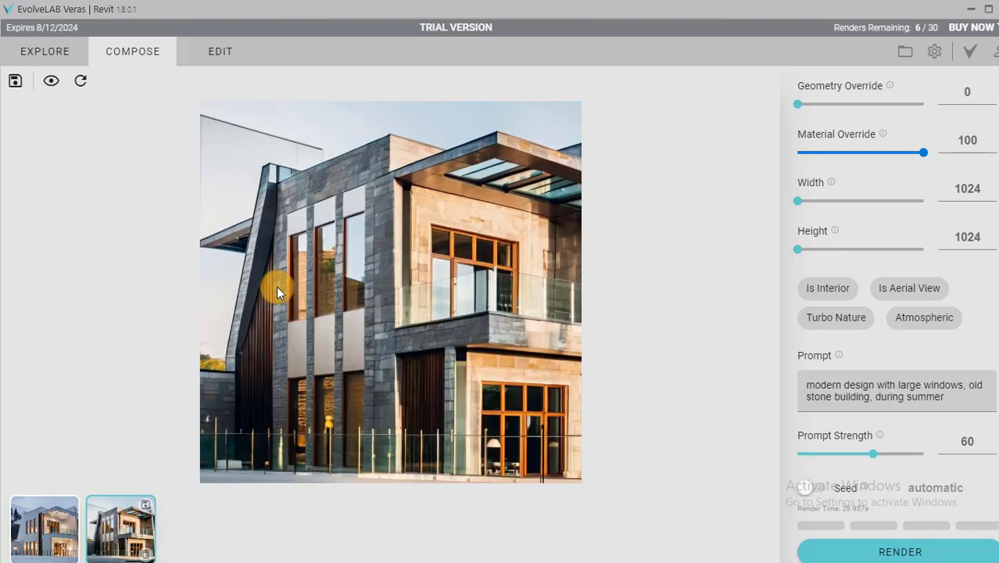
scroll(278, 286, "down", 1)
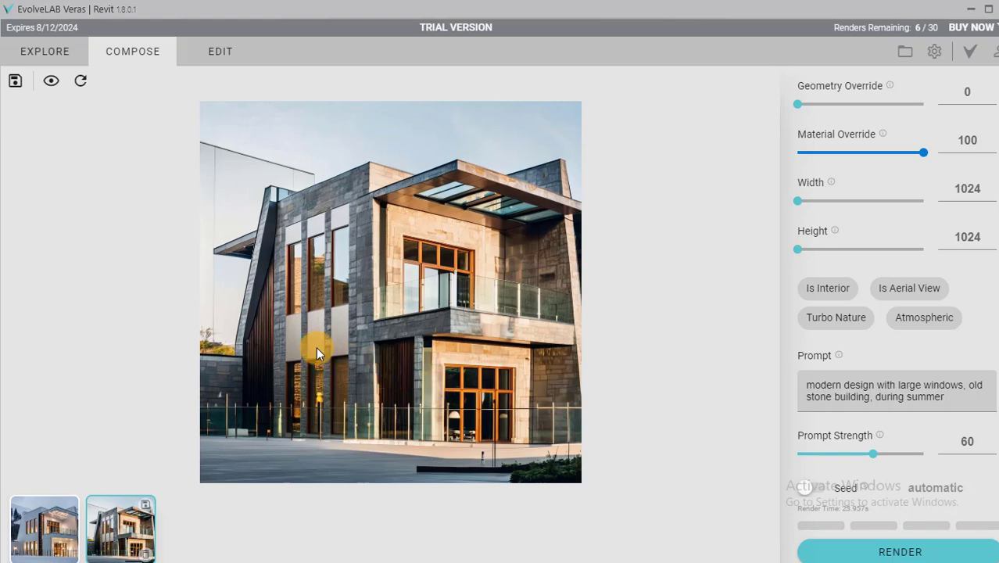
Outline the stone wall band above the three tall windows as the edit selection on the summer rendering.
left_click(220, 51)
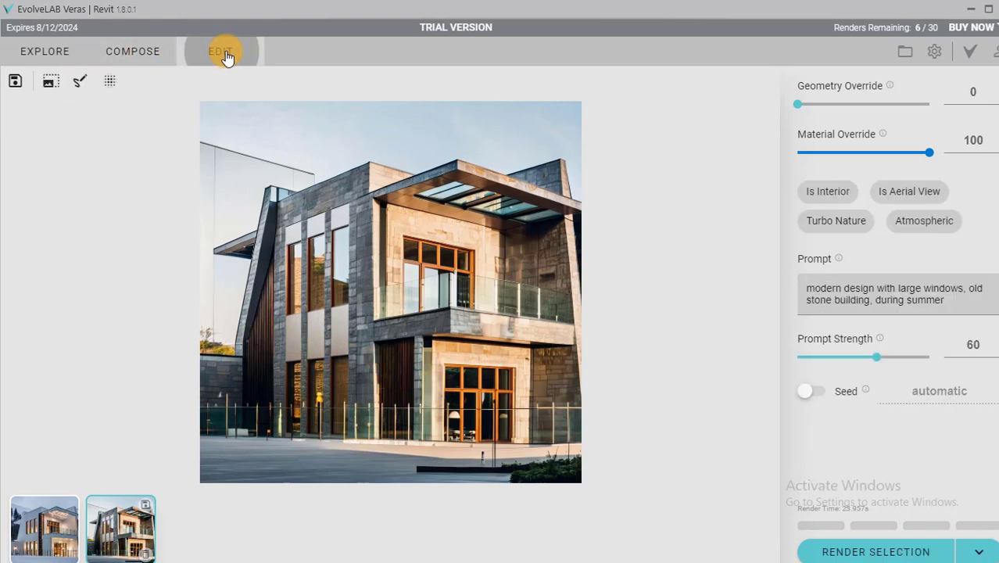
left_click(79, 83)
scroll(281, 212, "up", 4)
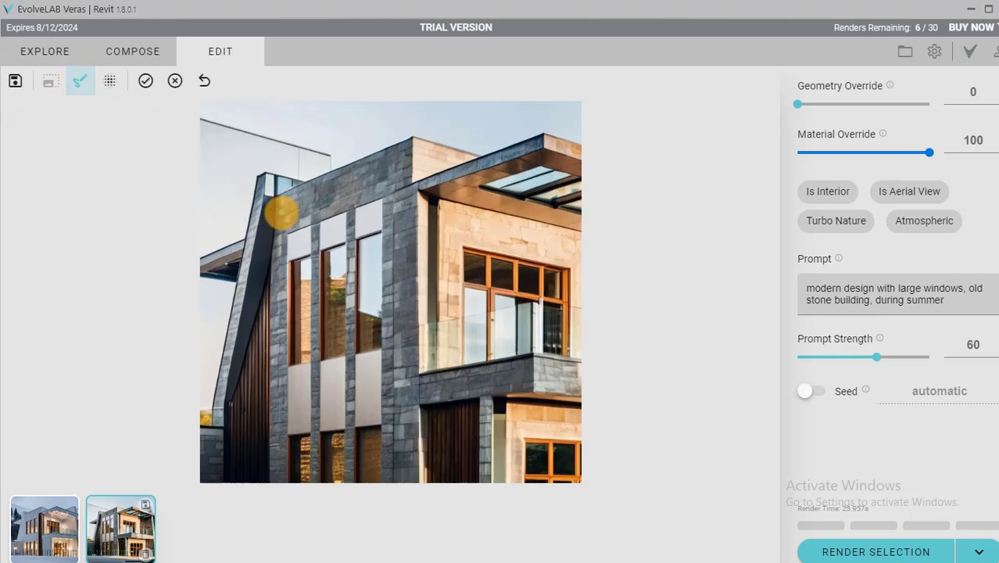
scroll(285, 230, "down", 4)
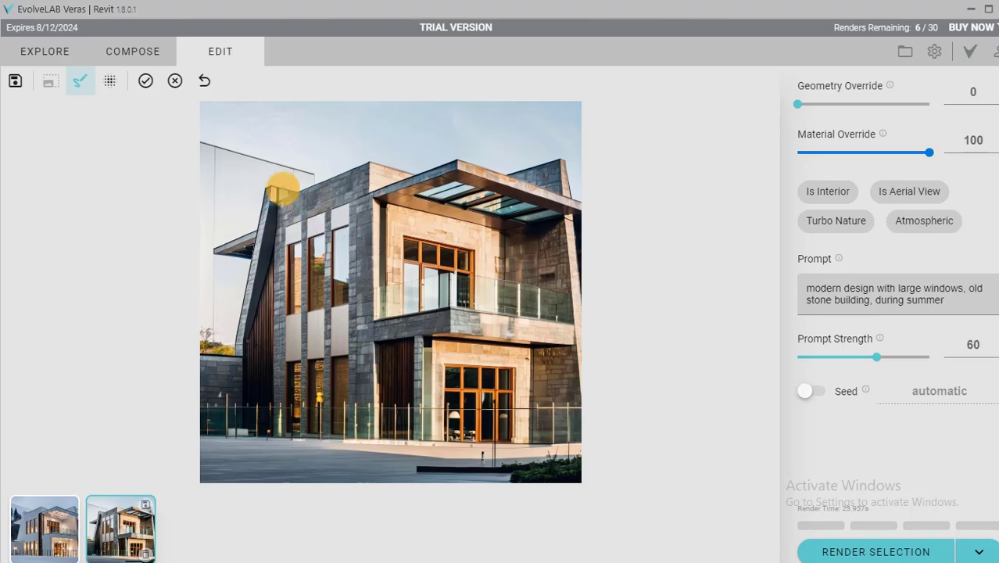
scroll(287, 198, "up", 2)
mouse_move(252, 214)
left_mouse_down()
mouse_move(391, 163)
mouse_move(391, 202)
mouse_move(286, 225)
mouse_move(255, 254)
left_mouse_up()
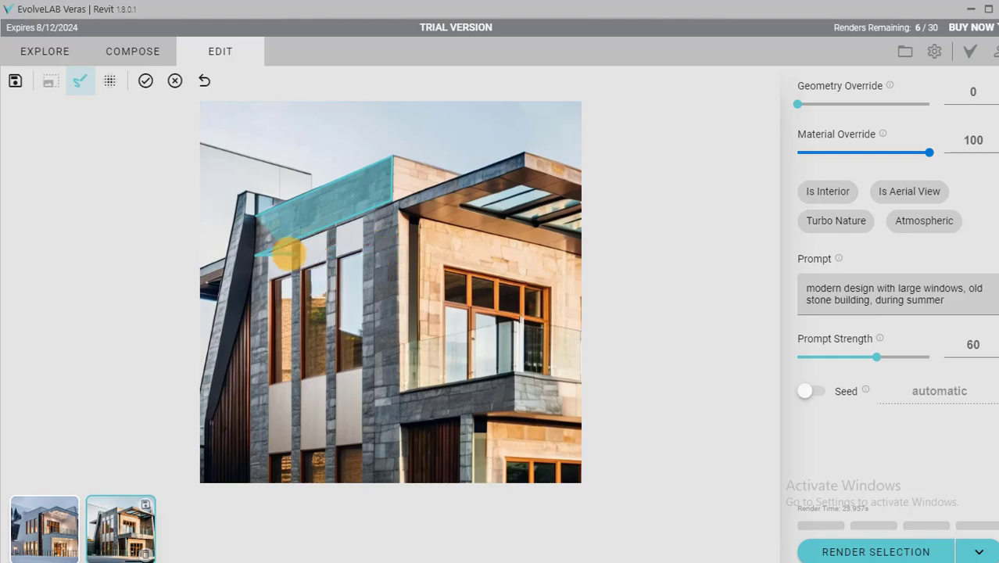
left_click(252, 246)
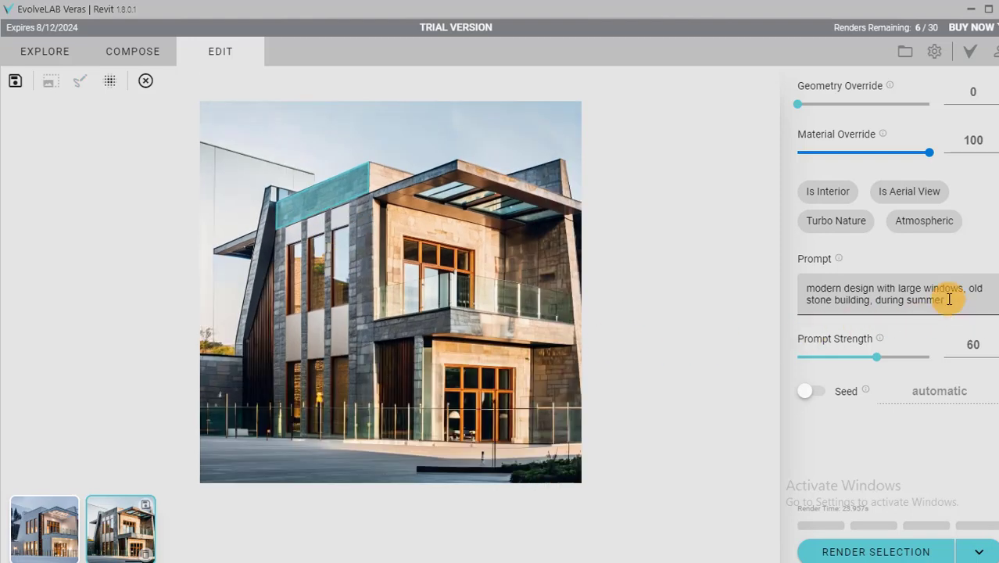
Replace the edit prompt with "timber" and render the selected wall band.
left_click_drag(946, 300, 784, 287)
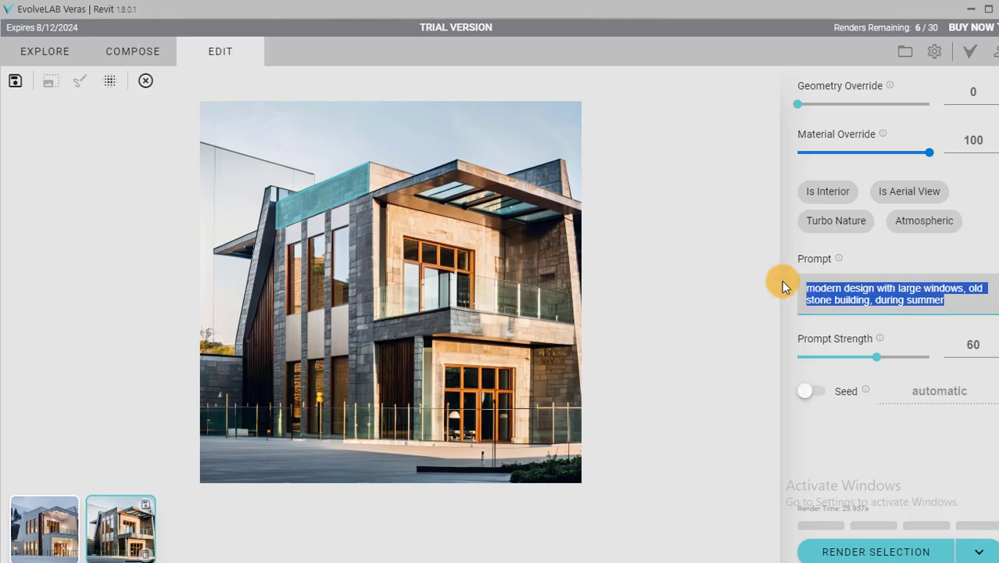
type("timber")
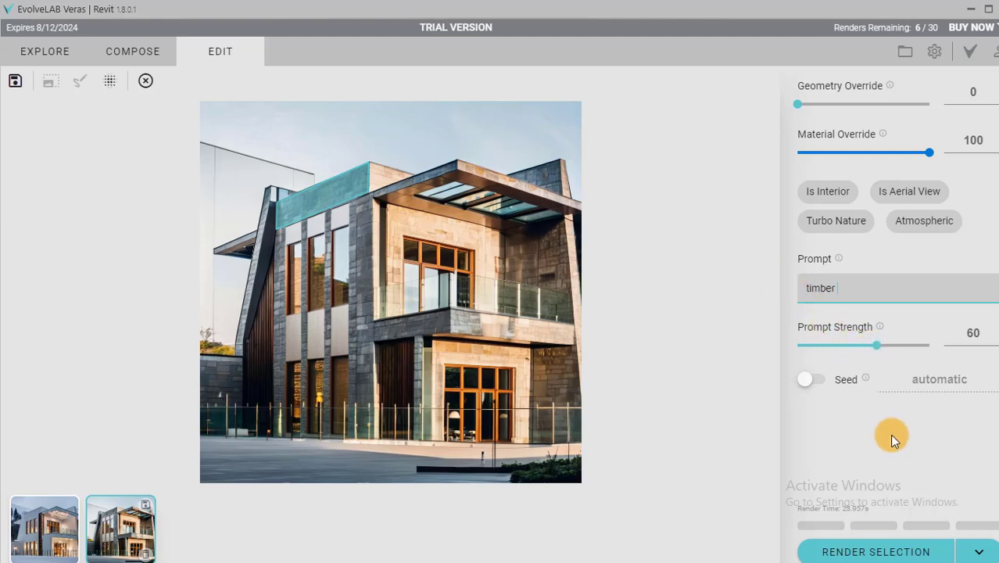
left_click(876, 551)
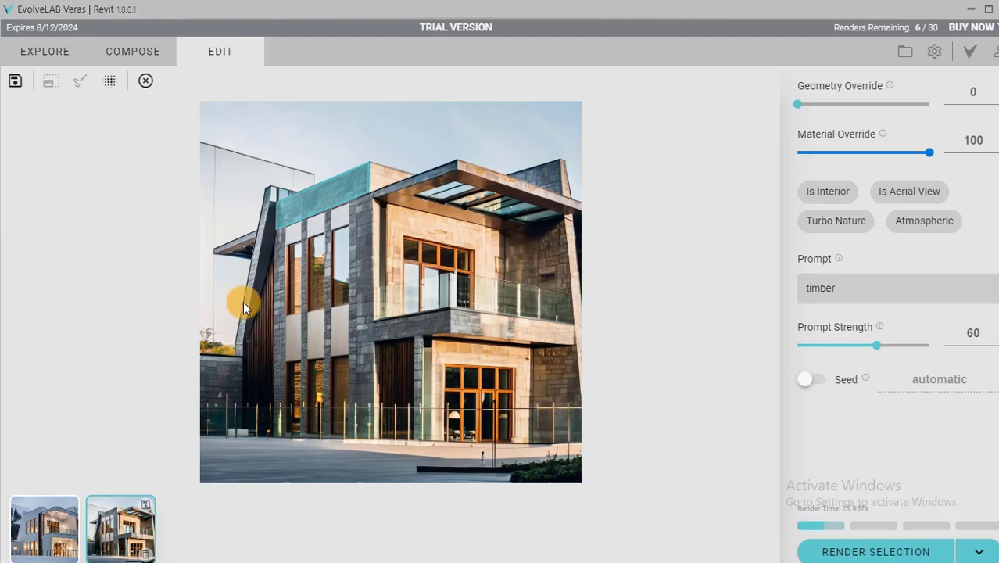
left_click(810, 550)
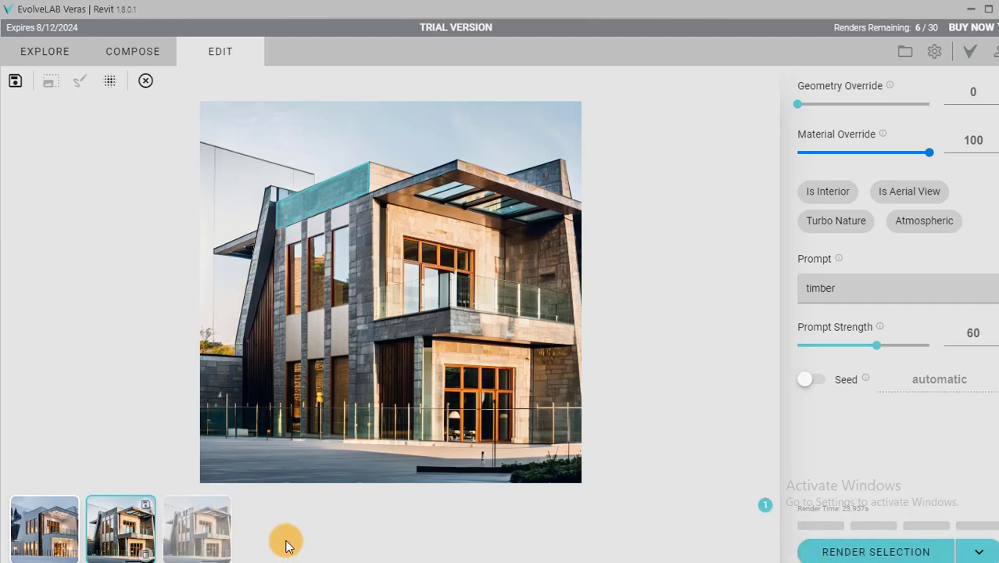
Open the new timber rendering and examine the re-rendered wall band above the tall windows.
left_click(198, 538)
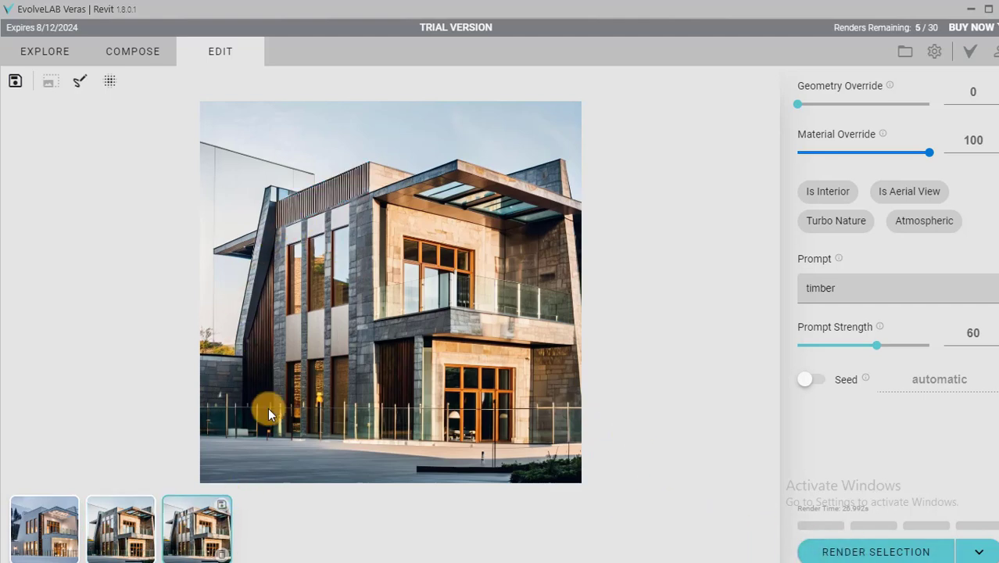
scroll(287, 233, "up", 3)
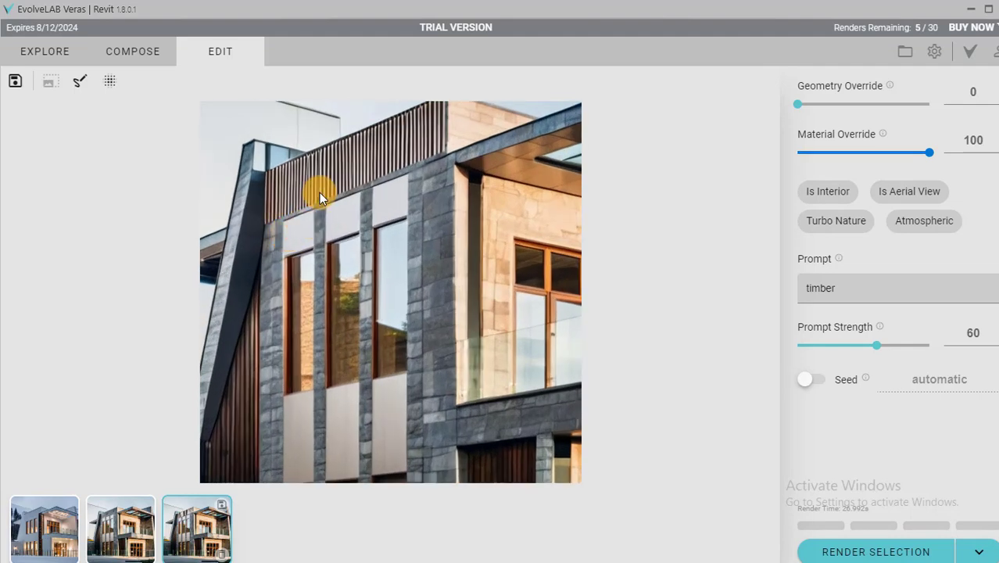
scroll(319, 192, "down", 2)
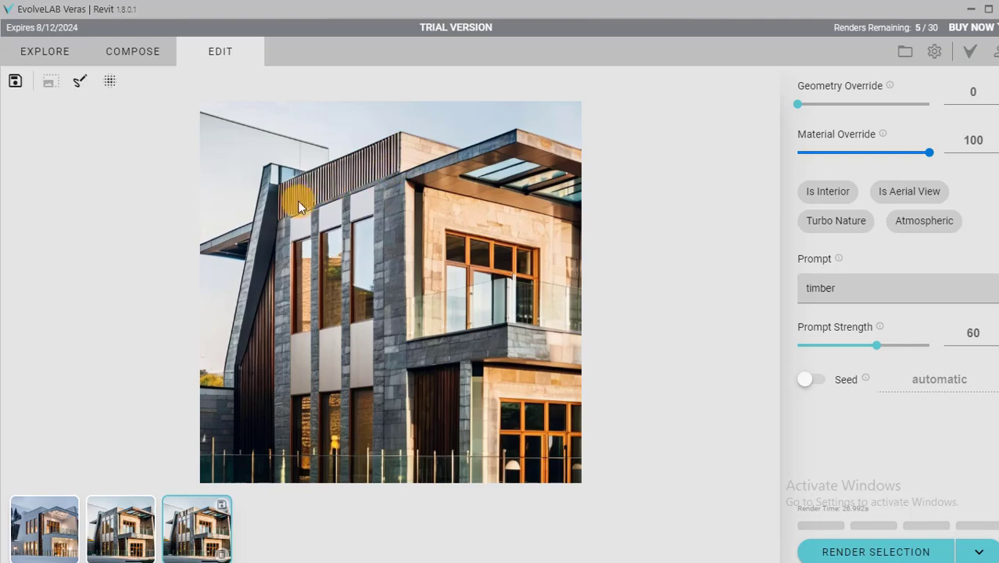
scroll(378, 185, "down", 2)
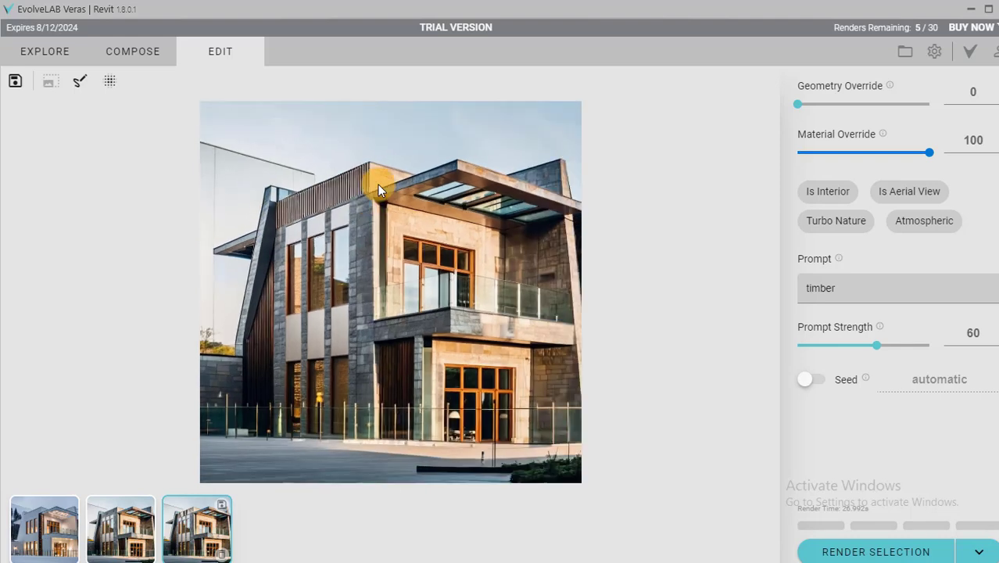
scroll(364, 178, "up", 2)
scroll(367, 173, "down", 2)
Enable Turbo Nature, clear the prompt, and run Enhance on the timber-band rendering at intensity 100.
left_click(822, 227)
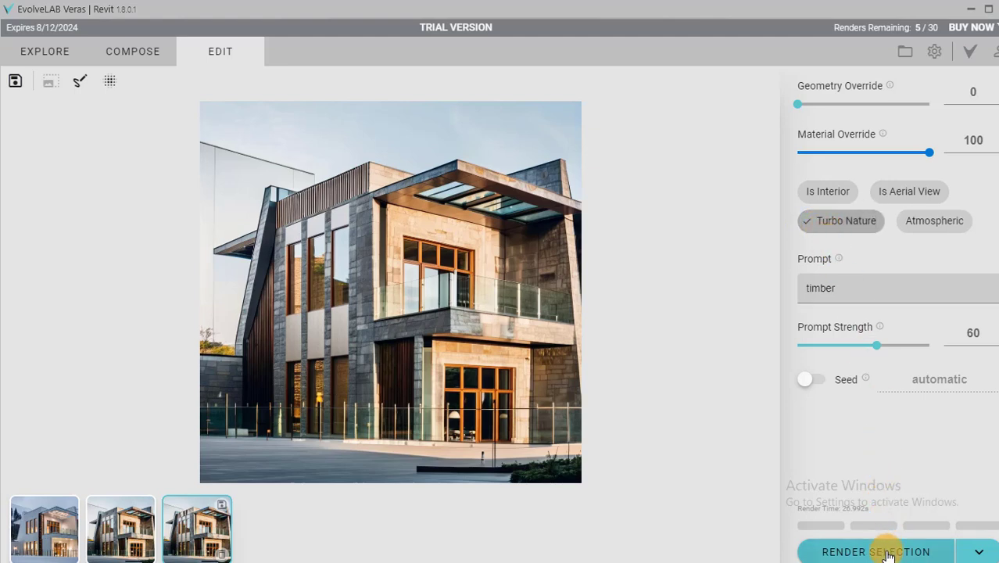
left_click_drag(839, 293, 792, 290)
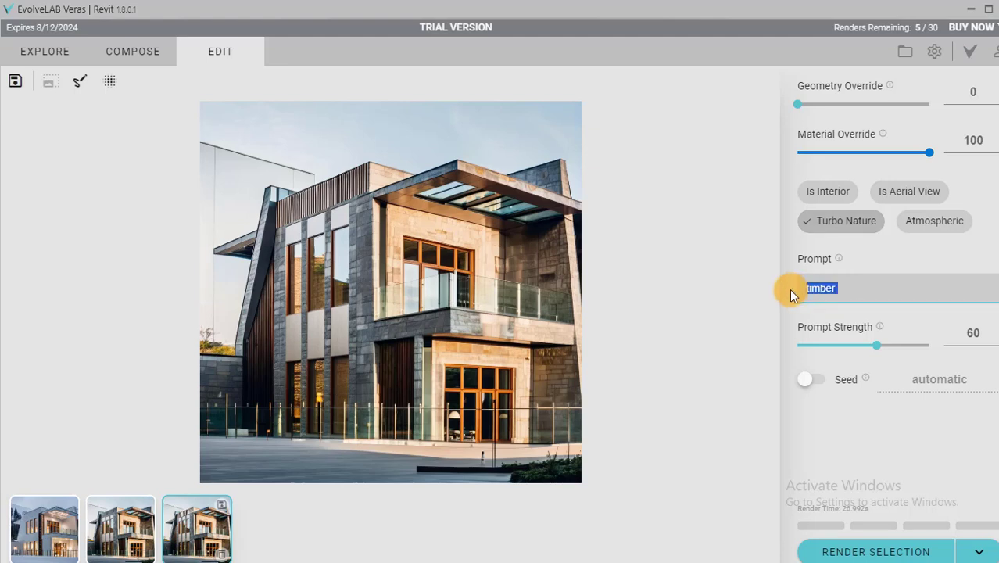
key("BackSpace")
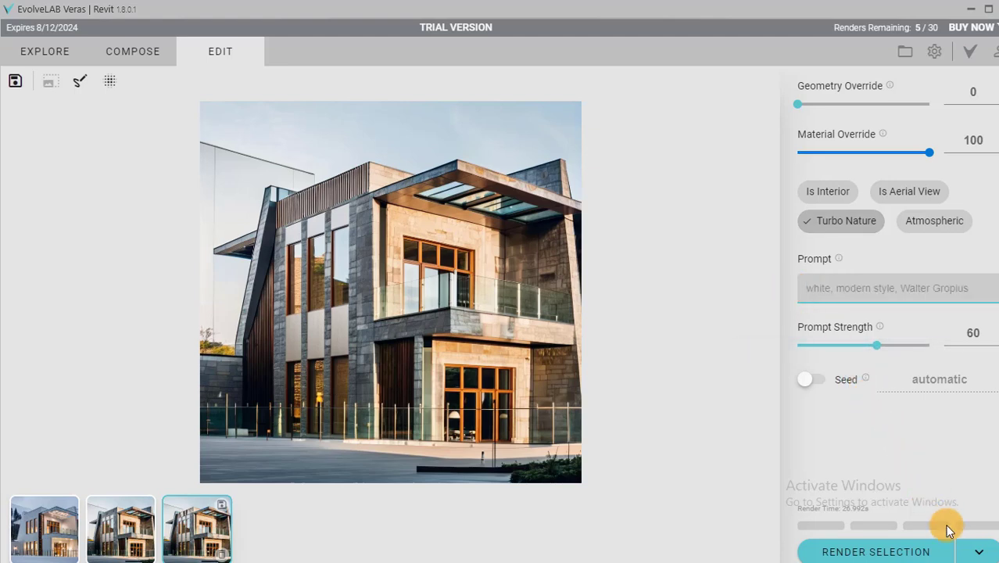
left_click(964, 553)
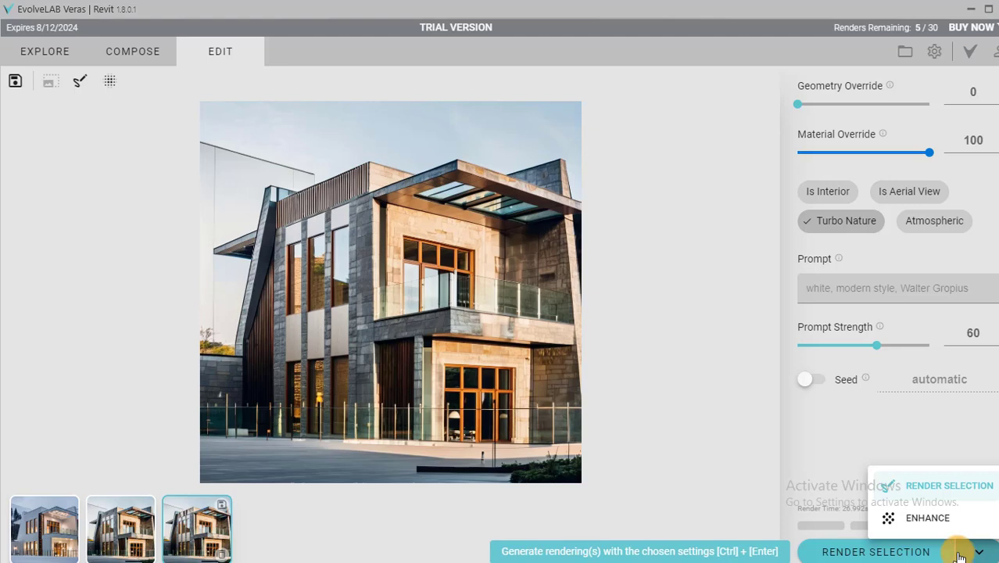
left_click(927, 519)
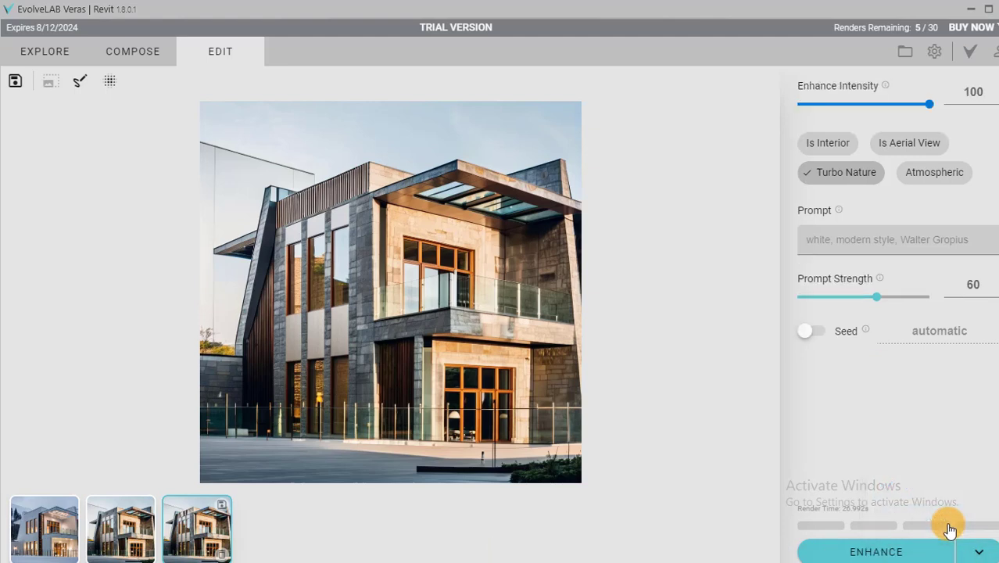
left_click(888, 546)
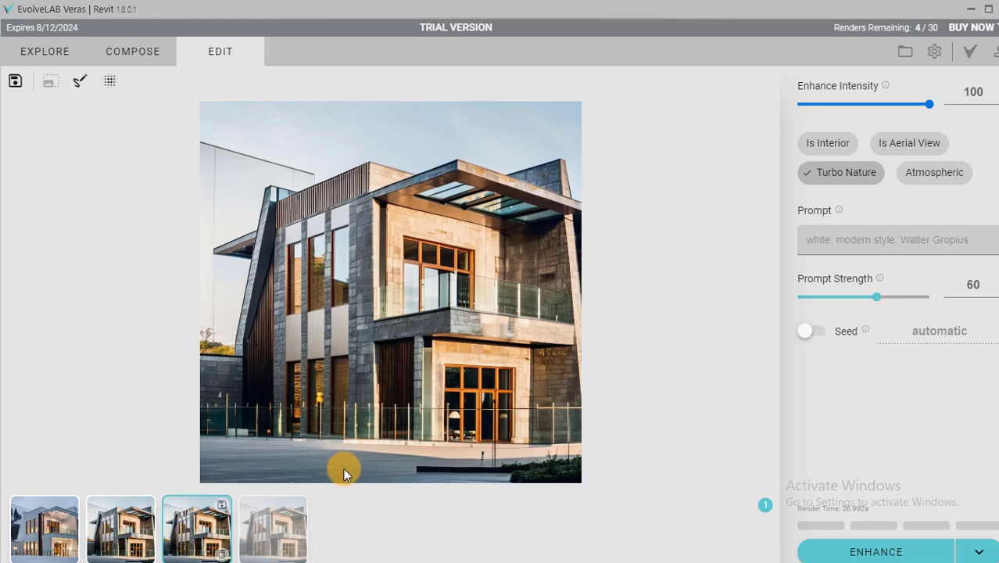
Compare the enhanced rendering with the previous timber-band version and examine its facade details up close.
left_click(273, 531)
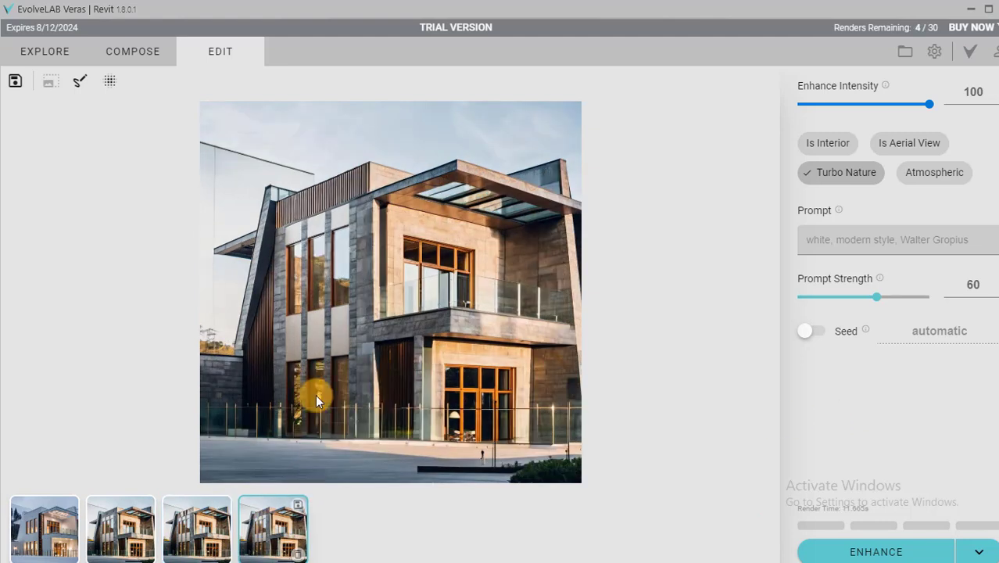
left_click(210, 542)
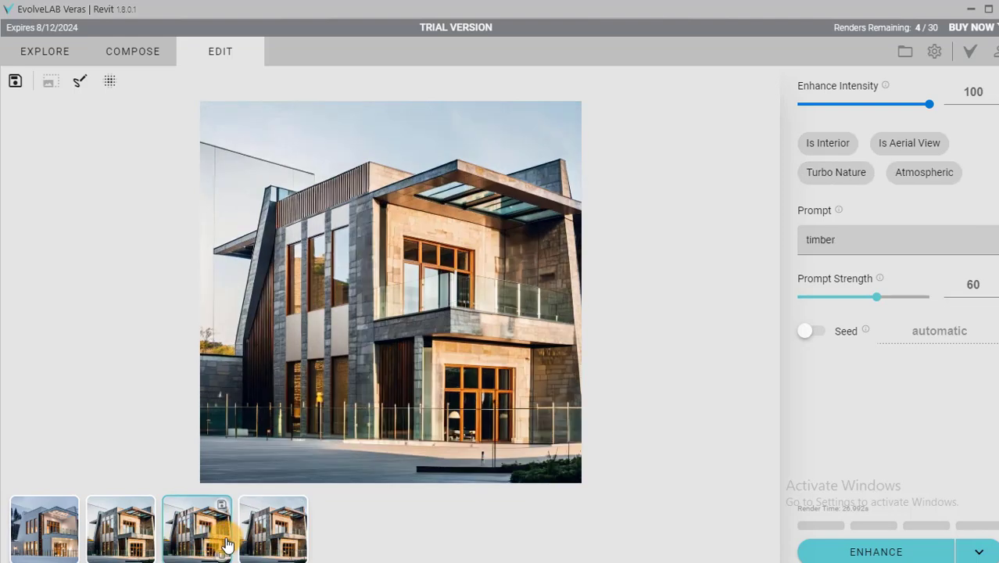
left_click(260, 535)
left_click(217, 550)
left_click(244, 538)
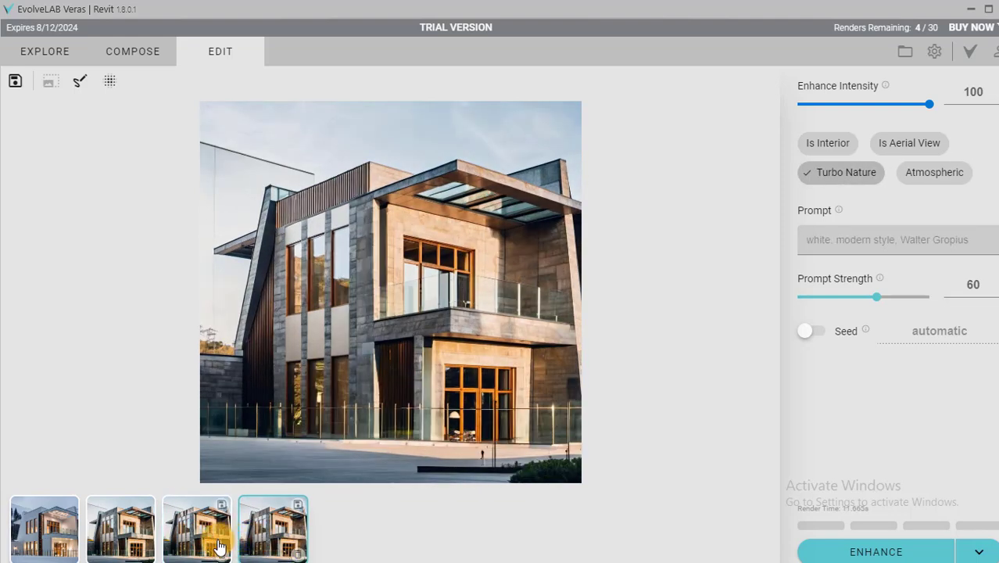
left_click(222, 543)
left_click(250, 538)
scroll(342, 362, "up", 3)
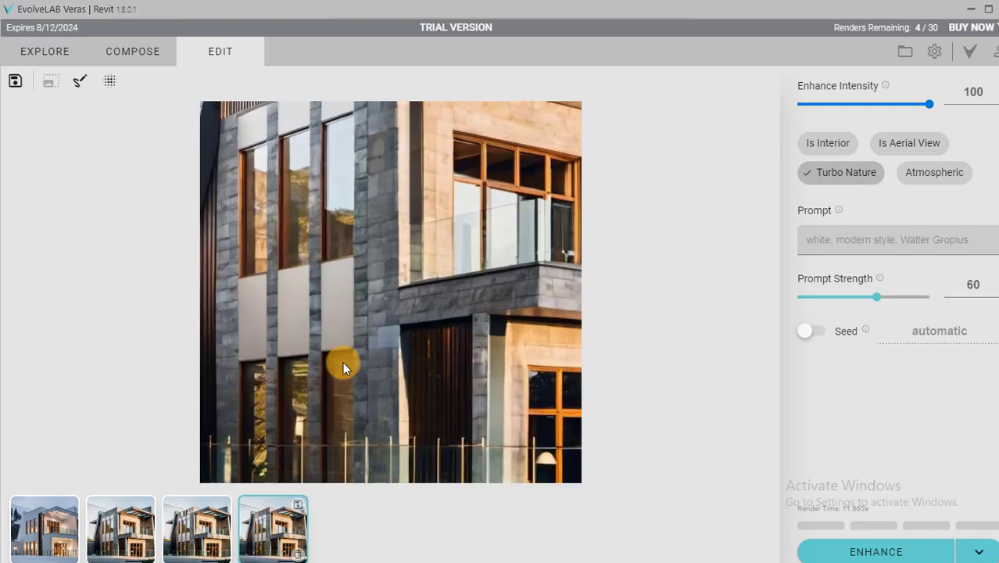
Inspect the enhanced rendering's window and balcony details, and switch repeatedly between it and the unenhanced timber rendering to compare them.
scroll(384, 349, "down", 3)
scroll(371, 251, "up", 3)
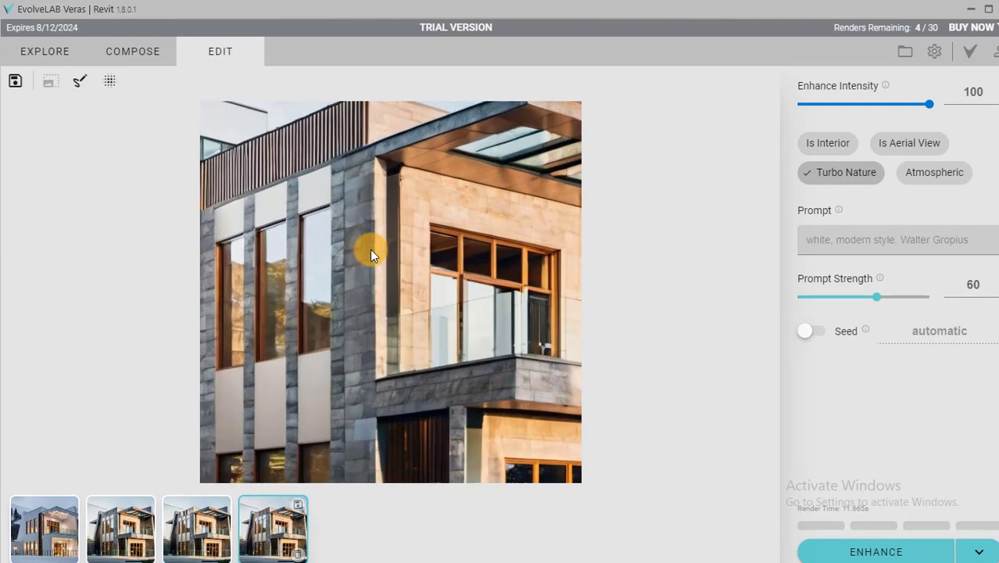
scroll(369, 250, "down", 3)
left_click(205, 533)
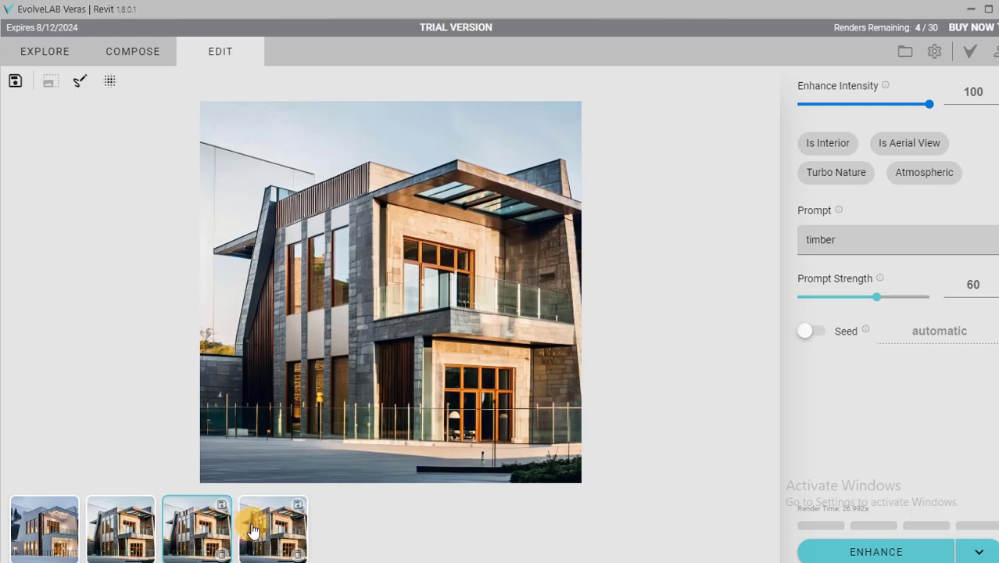
left_click(258, 525)
left_click(207, 534)
left_click(257, 527)
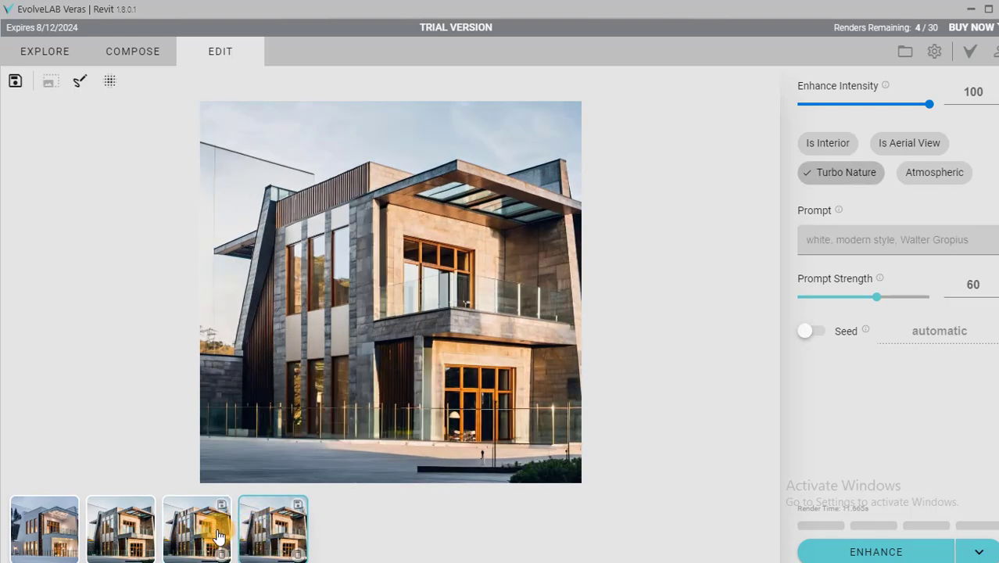
left_click(219, 536)
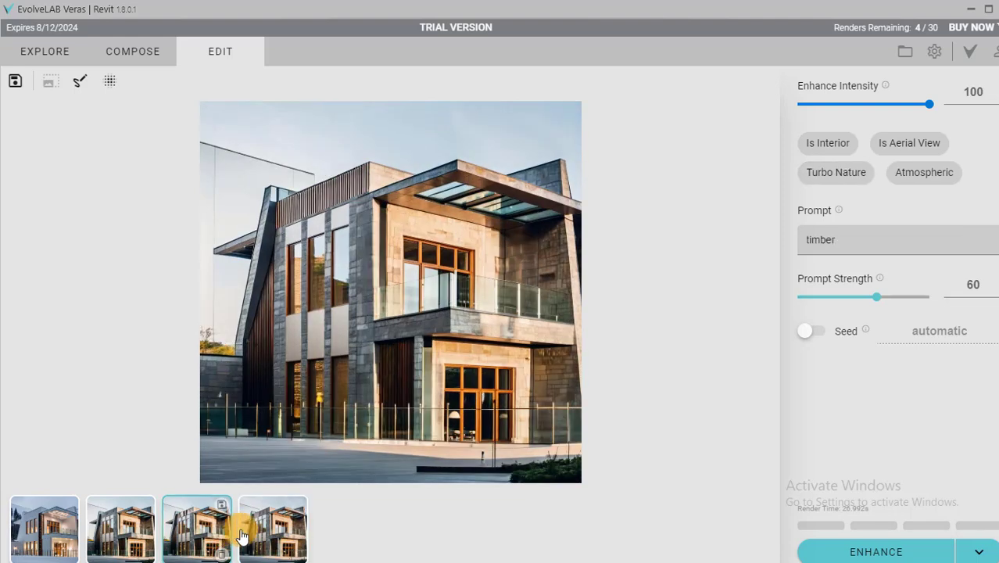
left_click(257, 529)
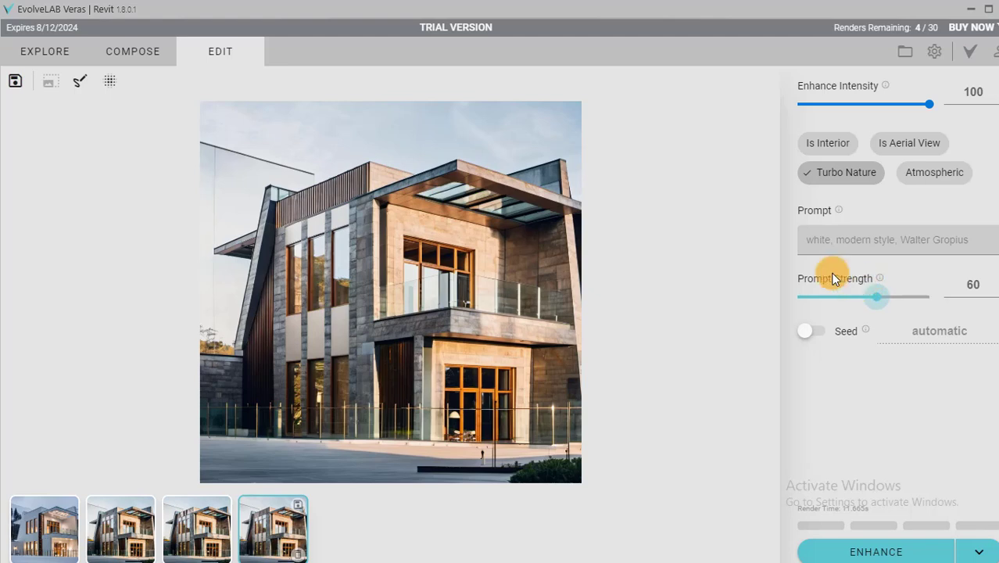
Choose the Forest Rain Realistic preset and render the view with its composed prompt and settings.
left_click(52, 53)
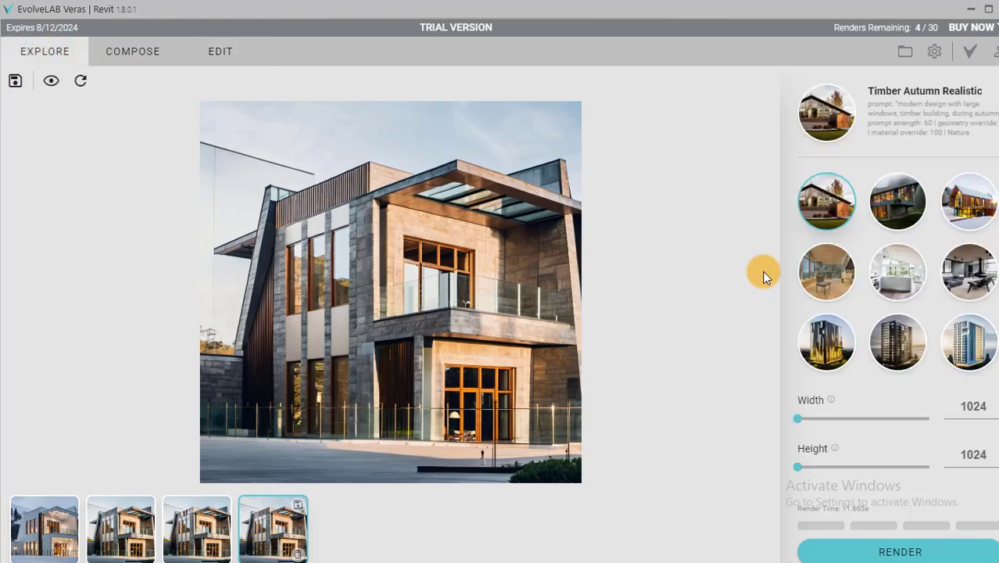
left_click(906, 211)
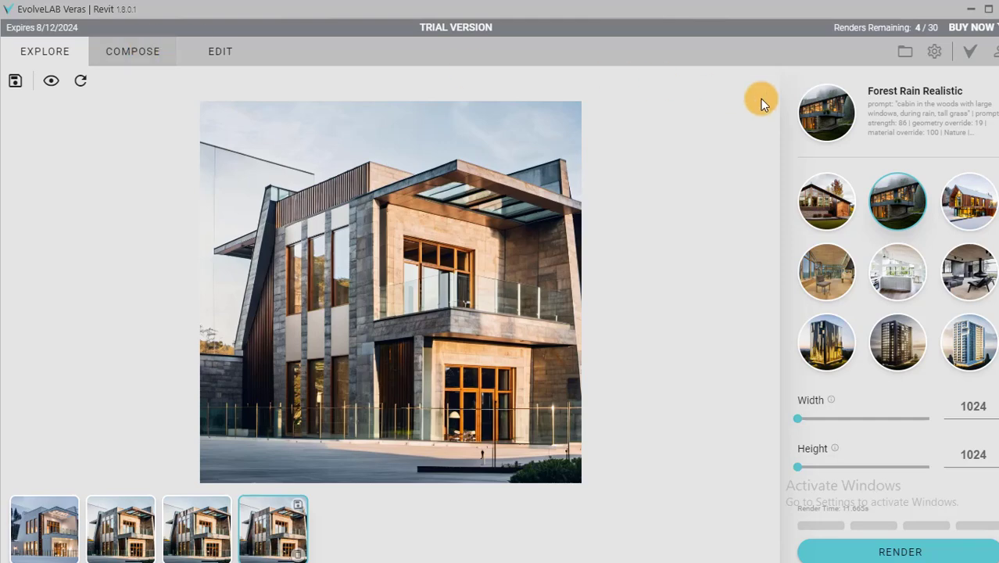
left_click(129, 48)
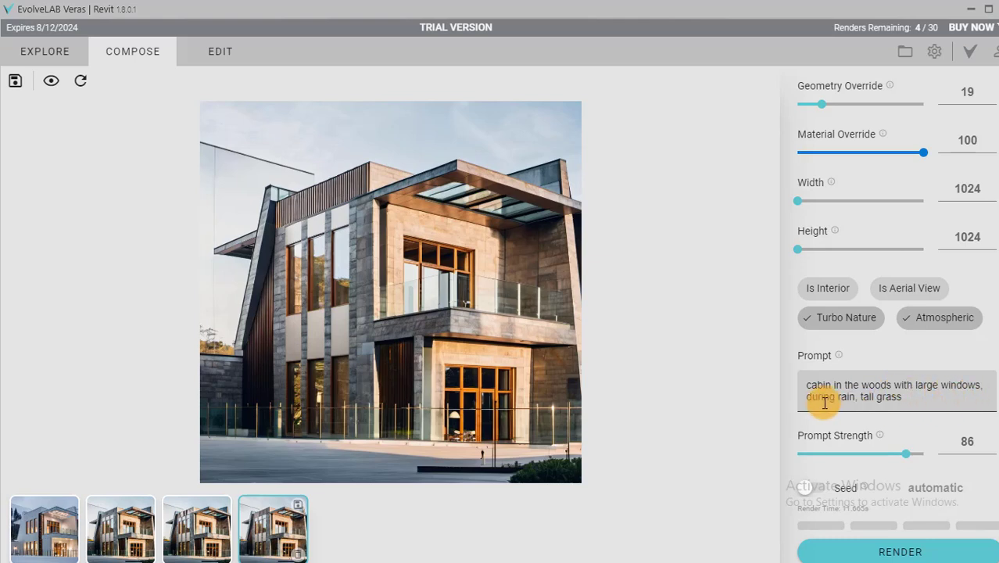
left_click(889, 551)
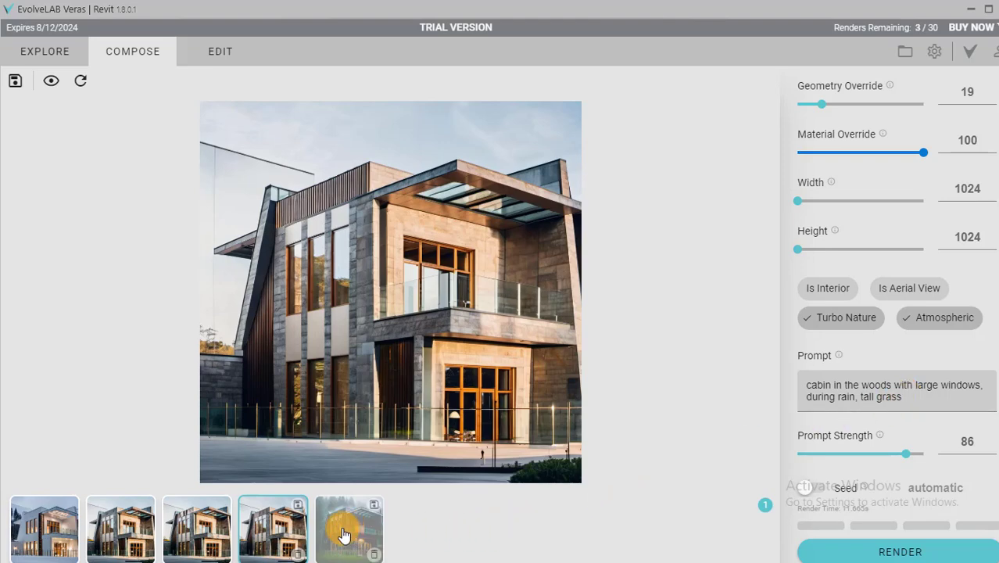
Open the new forest rain rendering and examine its tall windows, facade cladding and surroundings.
left_click(344, 534)
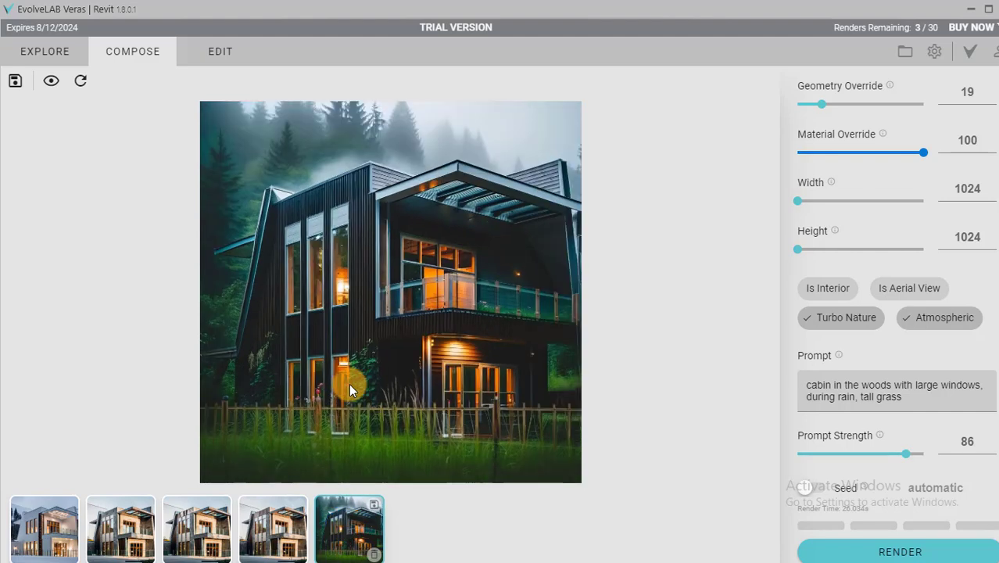
scroll(285, 217, "up", 3)
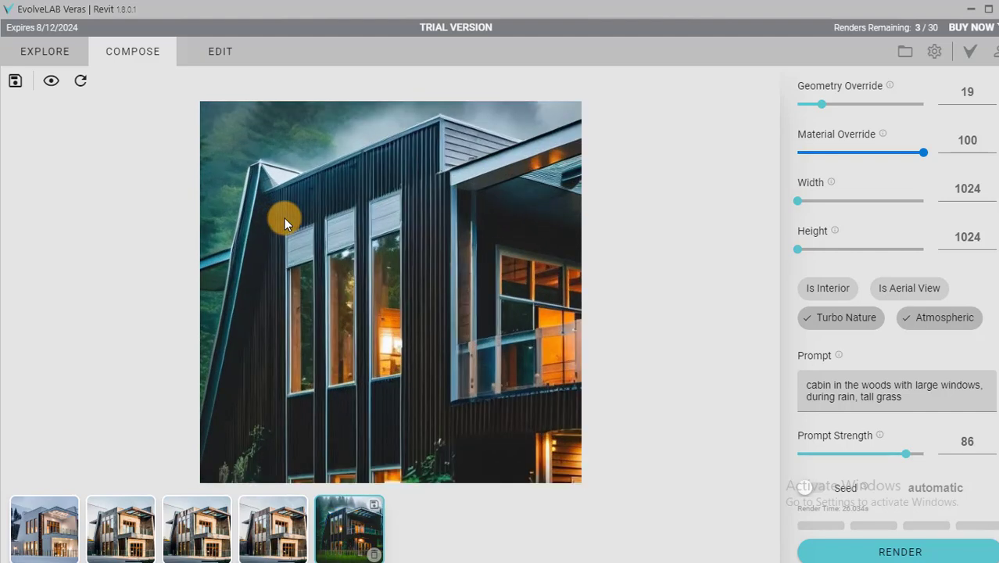
scroll(340, 159, "down", 3)
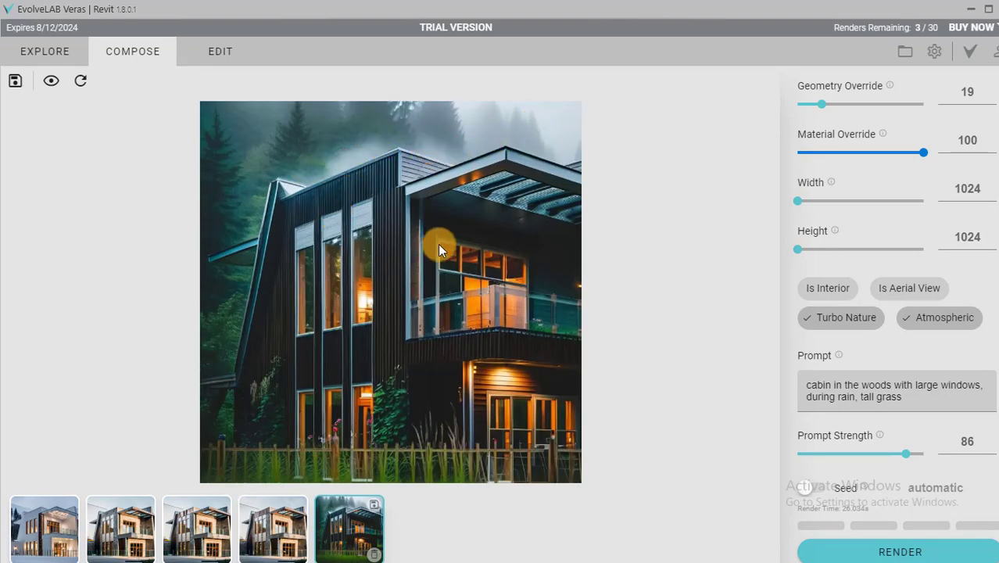
scroll(440, 254, "down", 2)
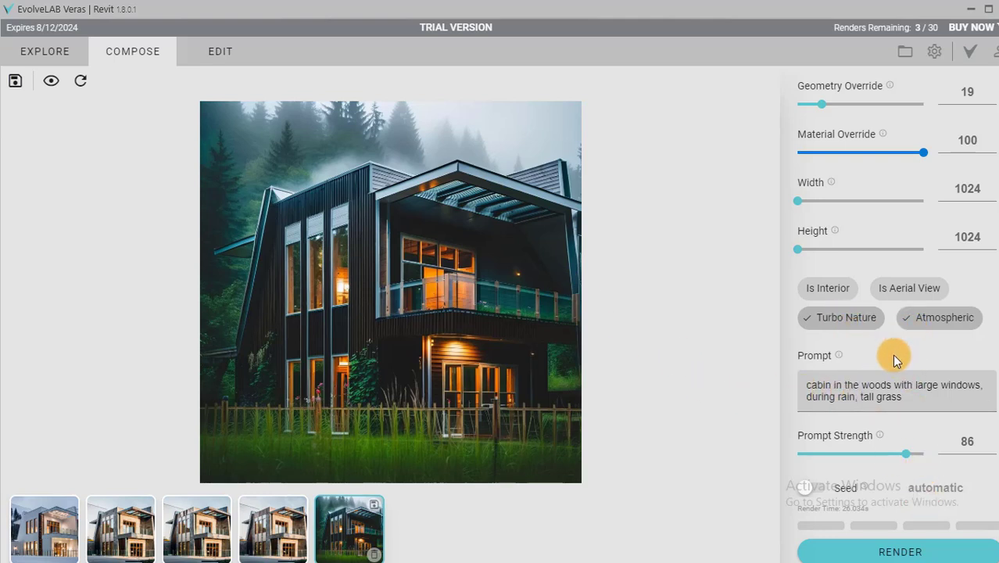
Replace "during rain, tall grass" in the prompt with "tall trees and flowers" and render the view.
left_click(908, 402)
left_click_drag(911, 403, 802, 397)
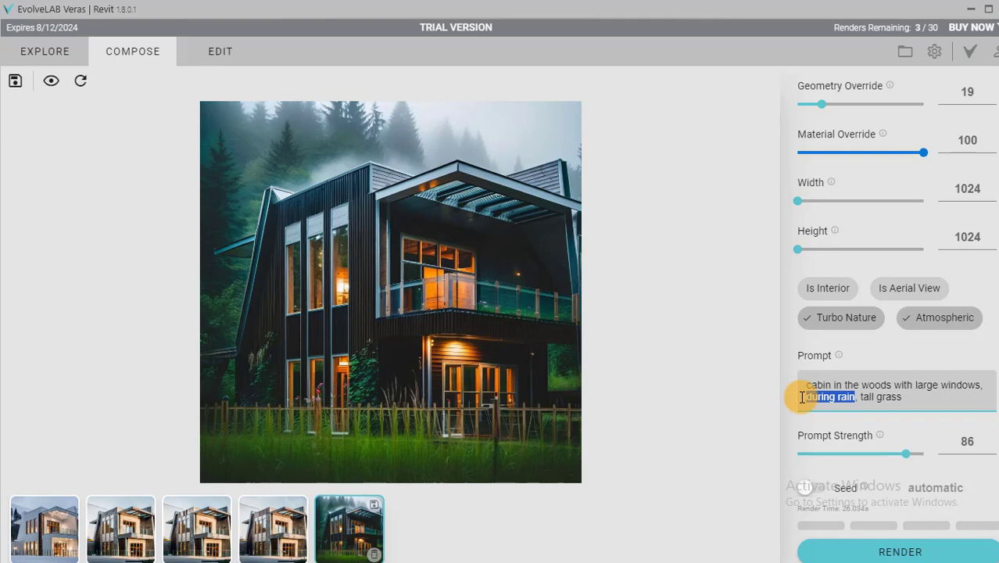
key("BackSpace")
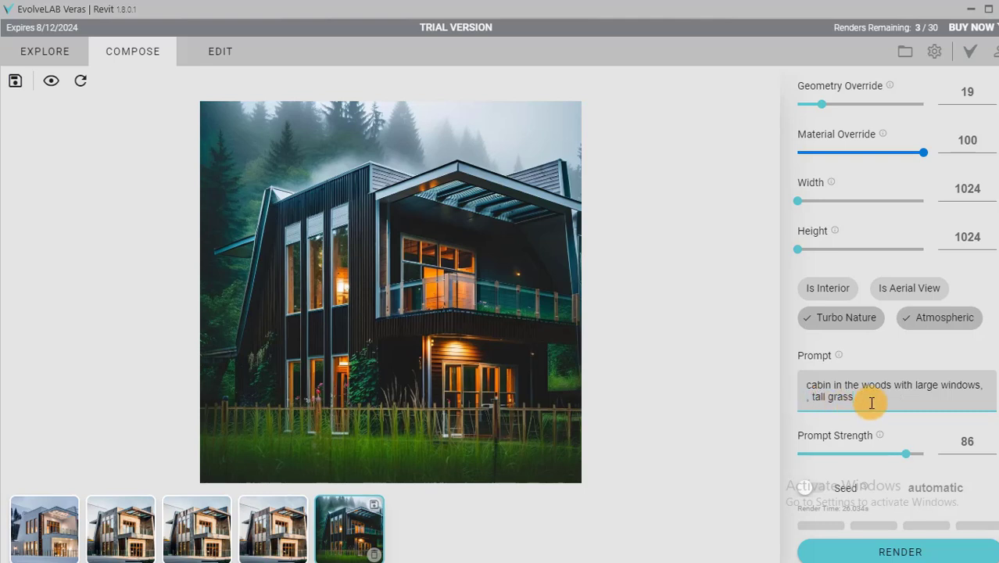
left_click_drag(858, 398, 810, 407)
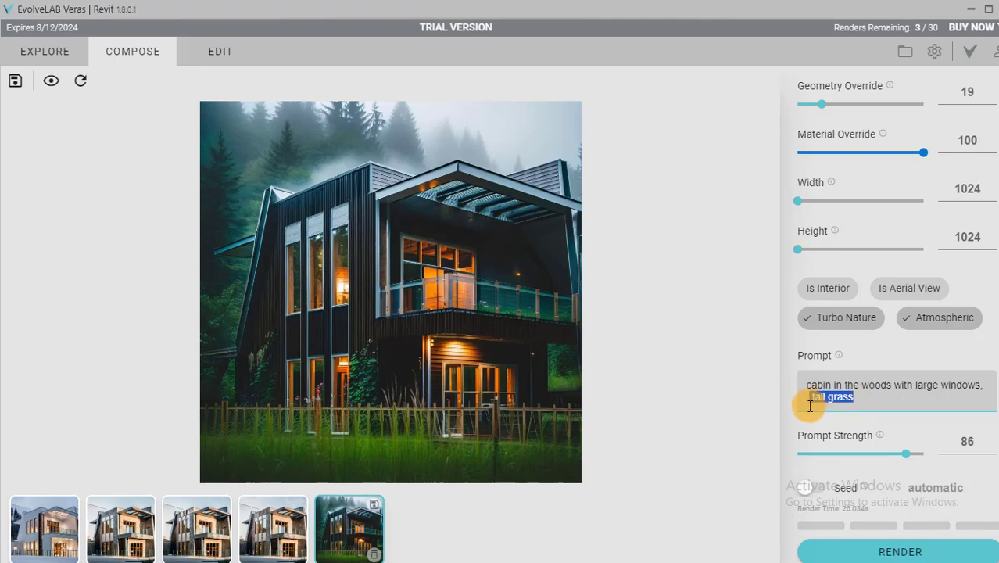
key("BackSpace")
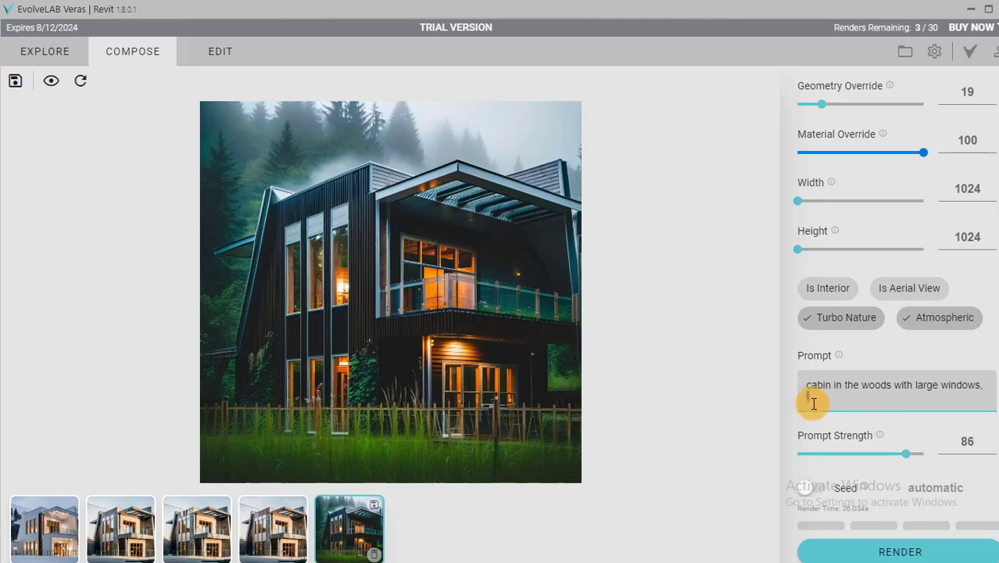
key("BackSpace")
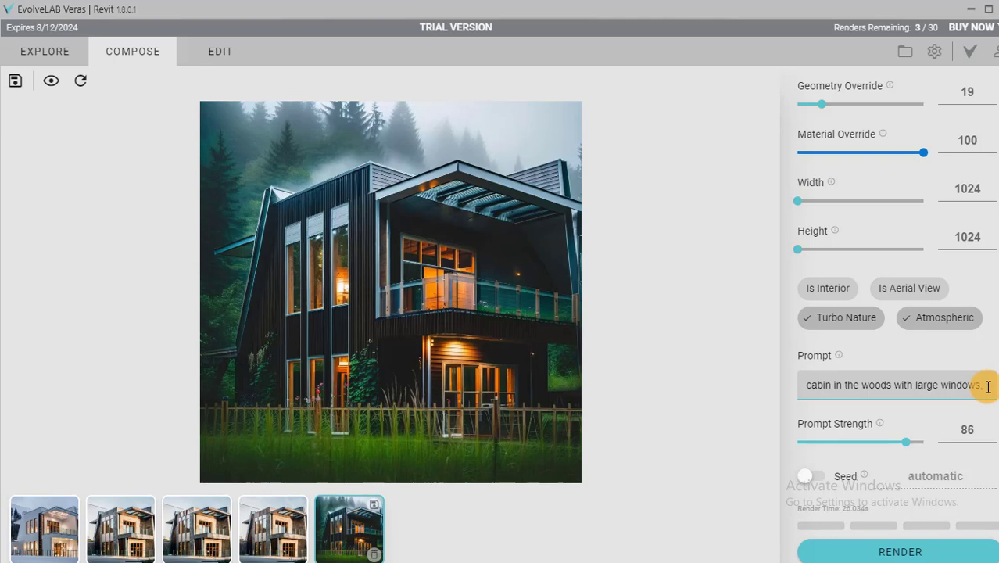
type("t")
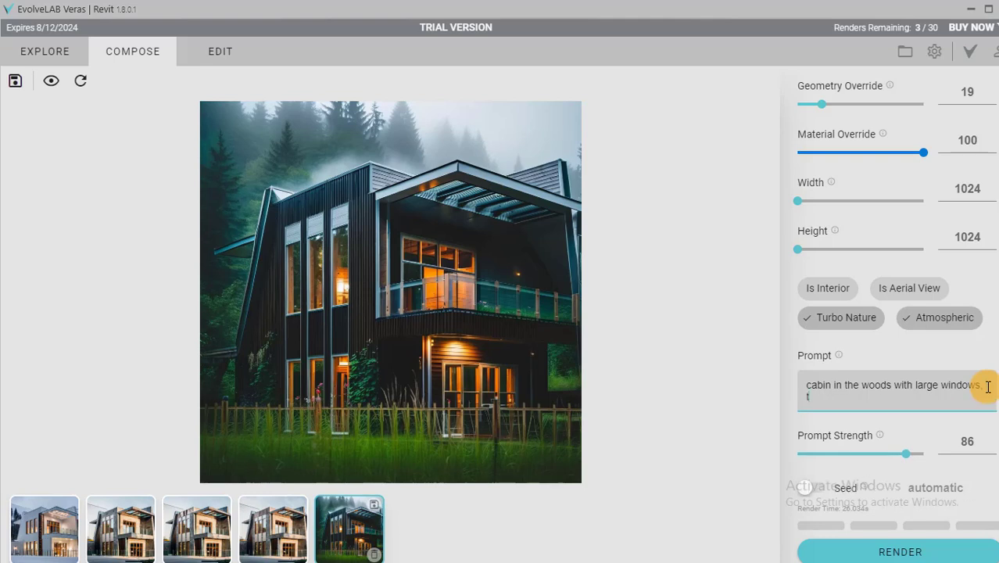
type("all trees and flowers")
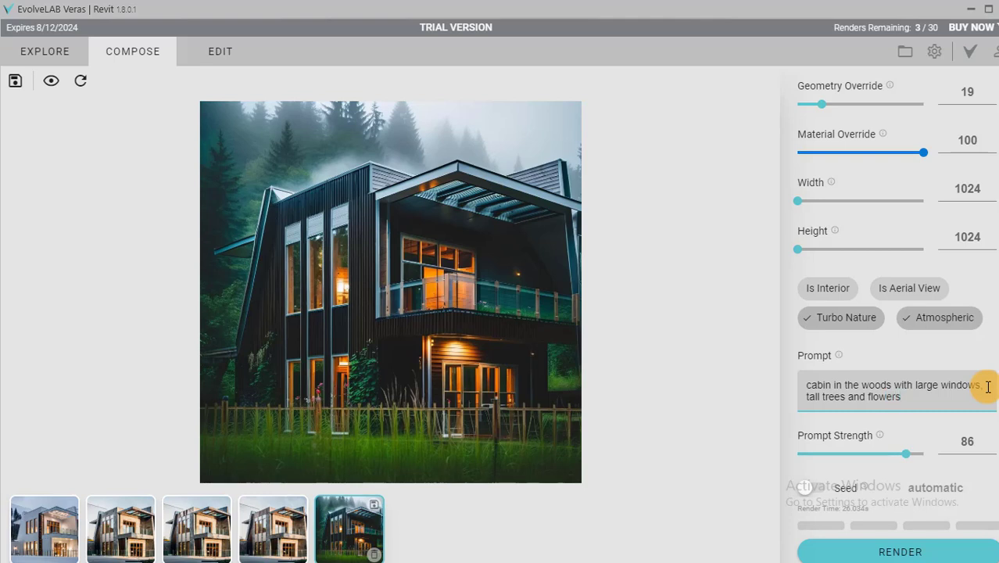
left_click(892, 549)
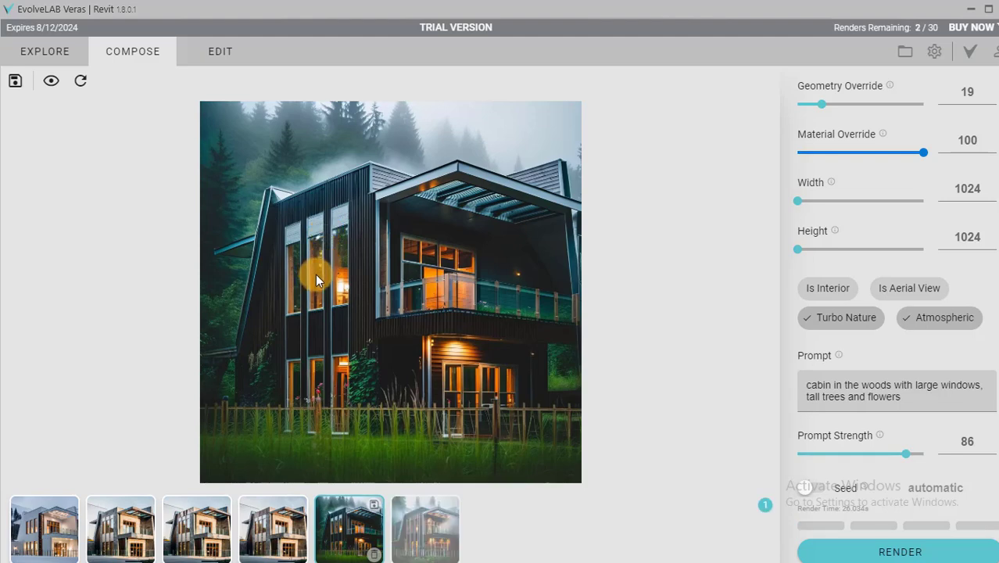
Open the new trees-and-flowers rendering and examine its facade, balcony and planting up close.
left_click(419, 545)
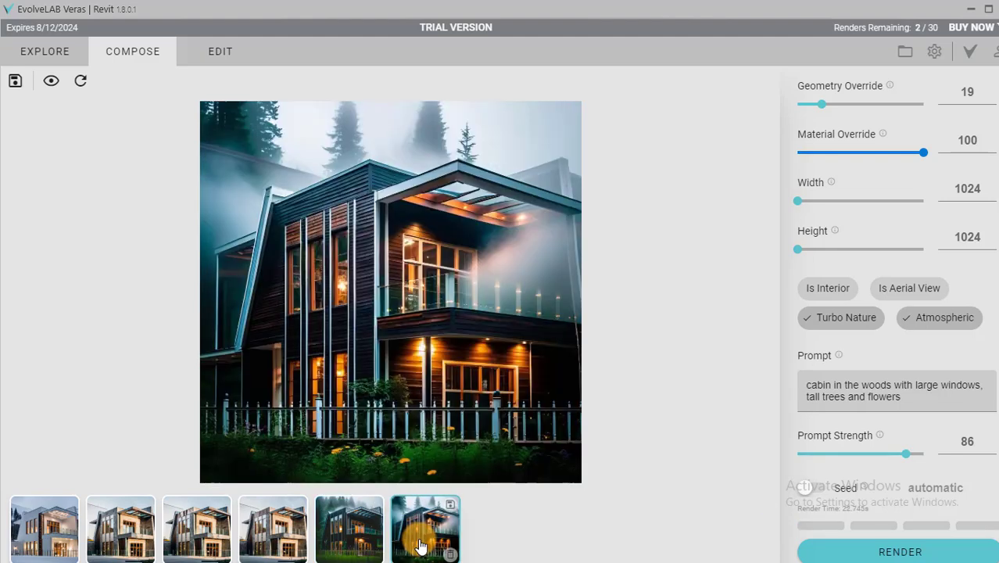
scroll(457, 302, "up", 3)
scroll(457, 302, "down", 3)
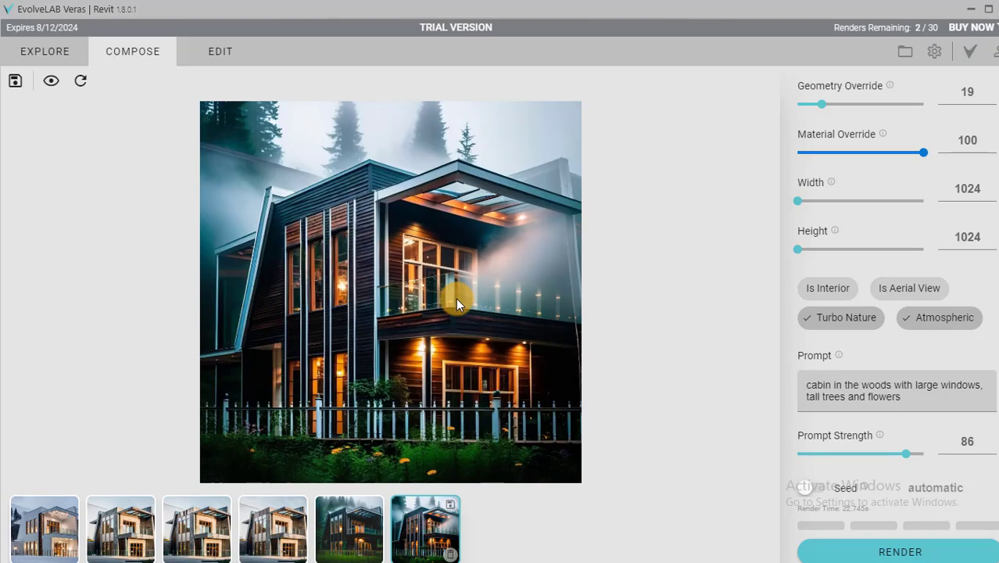
scroll(522, 270, "up", 3)
scroll(522, 270, "down", 1)
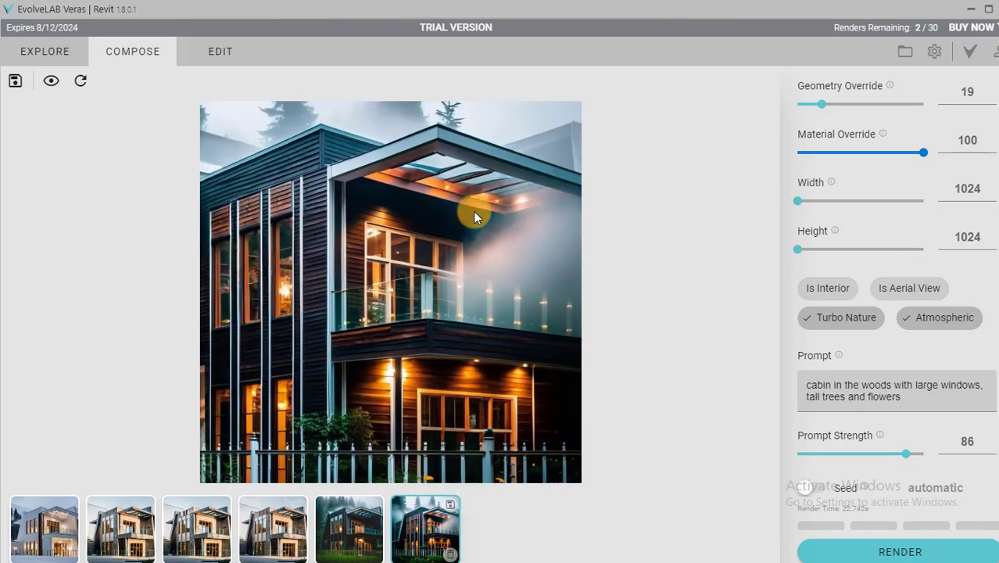
scroll(497, 297, "down", 2)
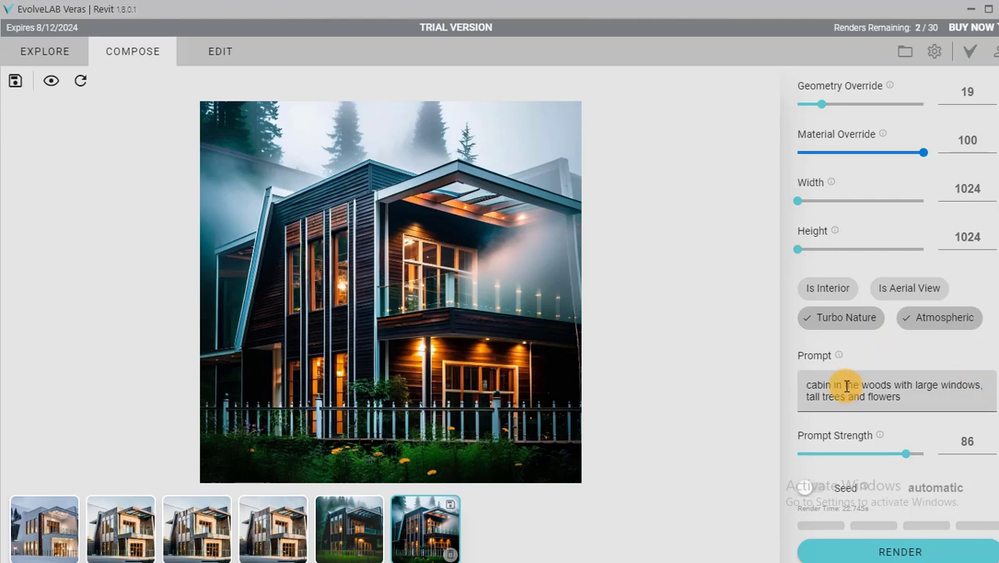
Review all six renderings in order, from the winter version to the trees-and-flowers cabin version.
left_click(35, 545)
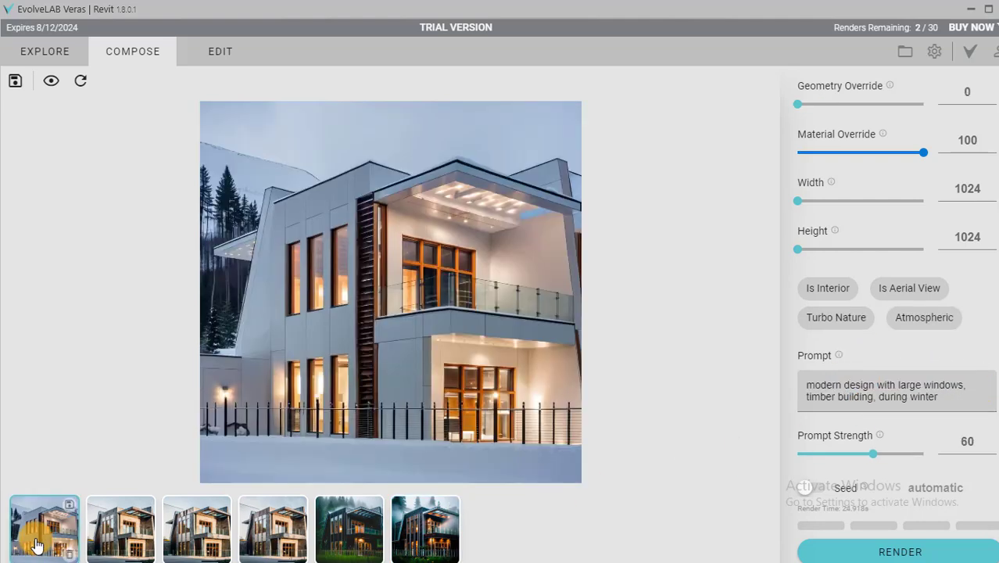
left_click(113, 533)
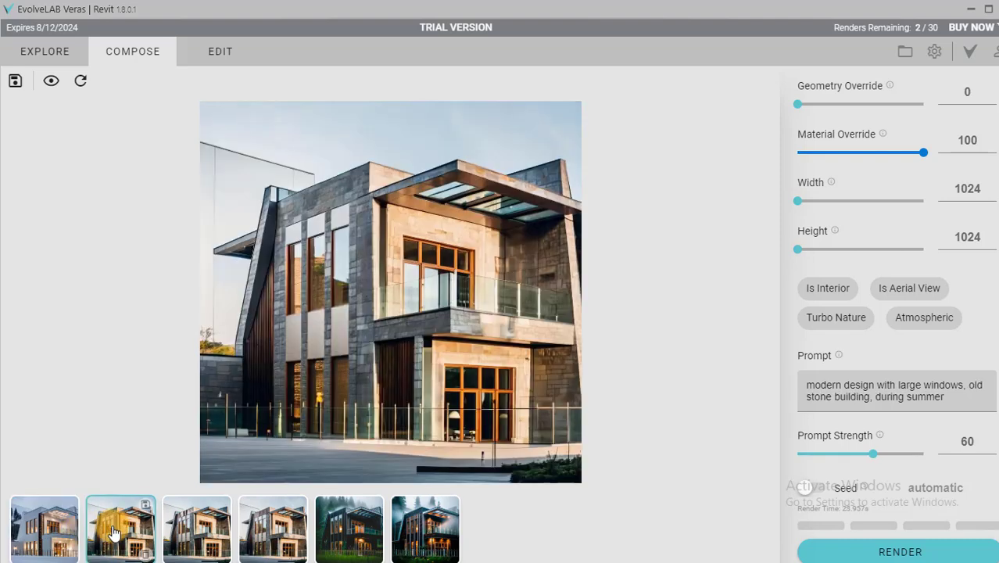
left_click(195, 533)
left_click(265, 534)
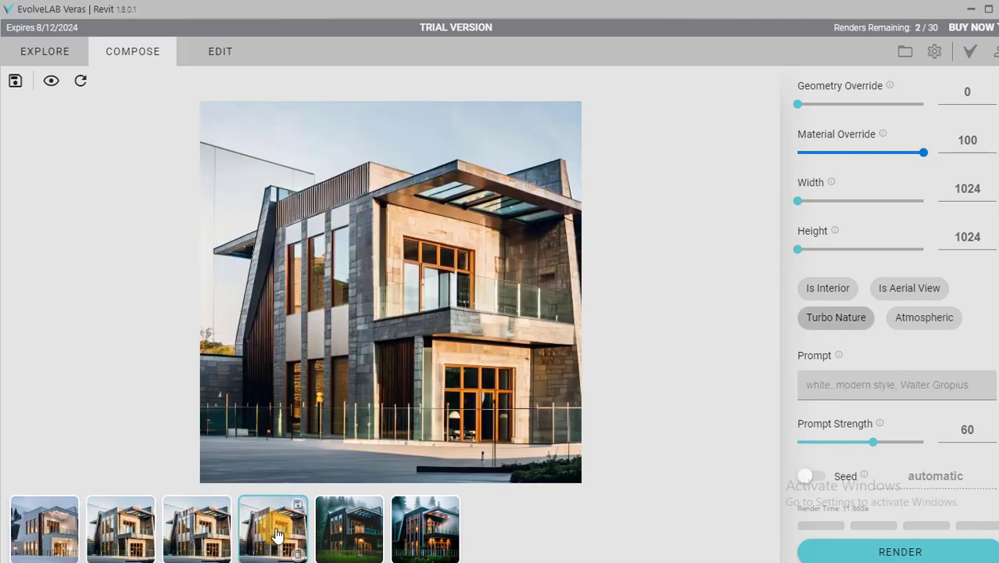
left_click(346, 530)
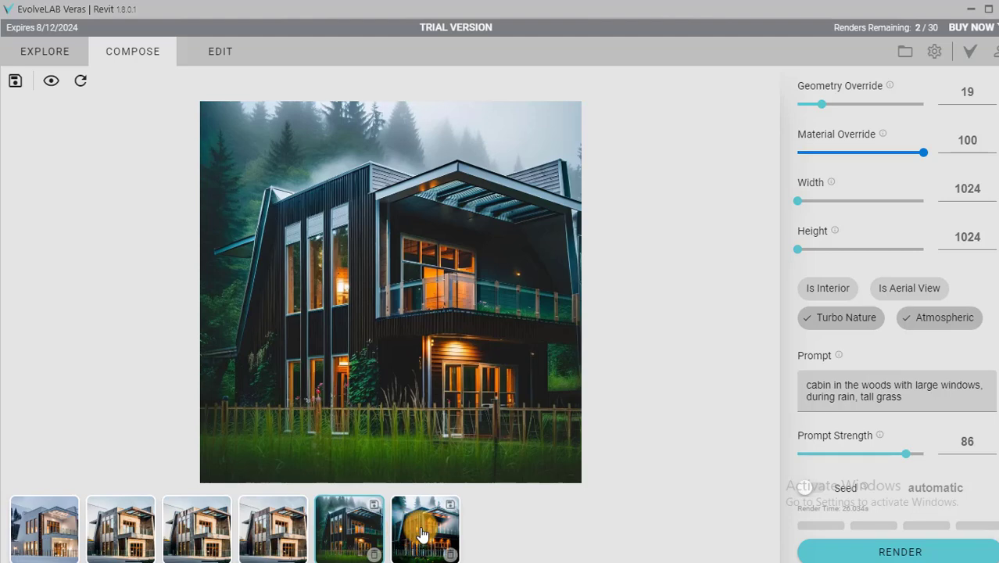
left_click(420, 533)
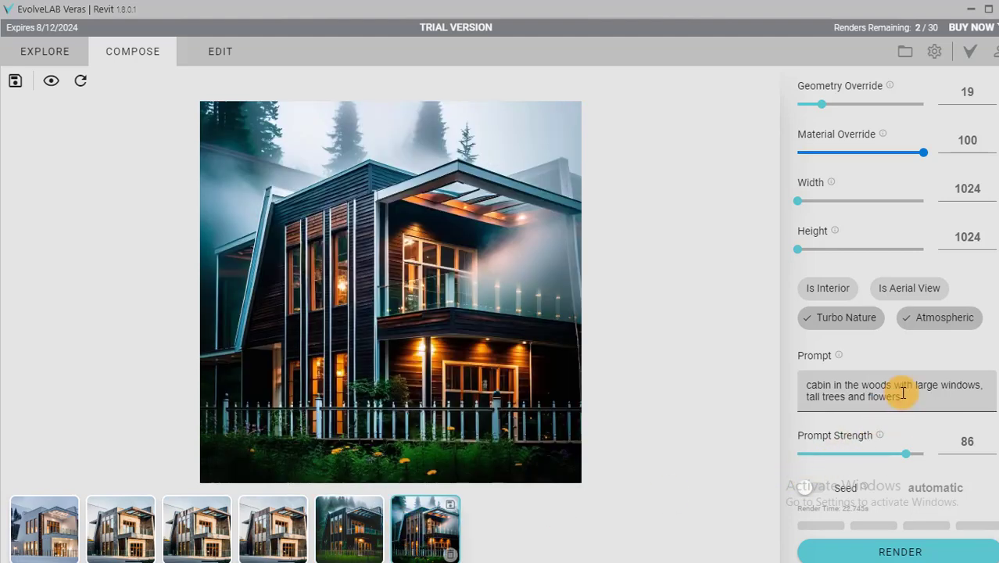
left_click_drag(903, 397, 806, 381)
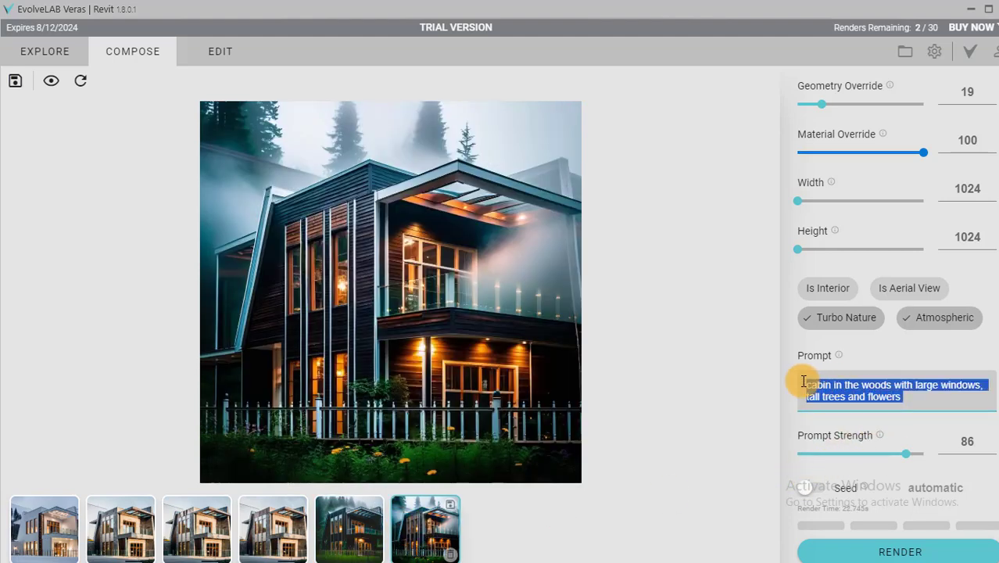
left_click_drag(903, 395, 806, 383)
left_click(854, 387)
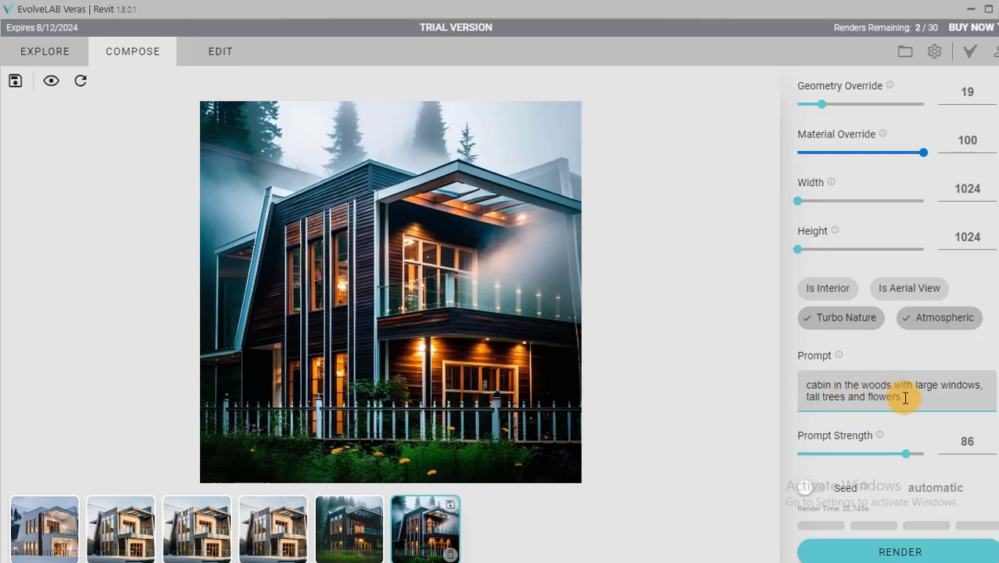
left_click_drag(905, 396, 808, 386)
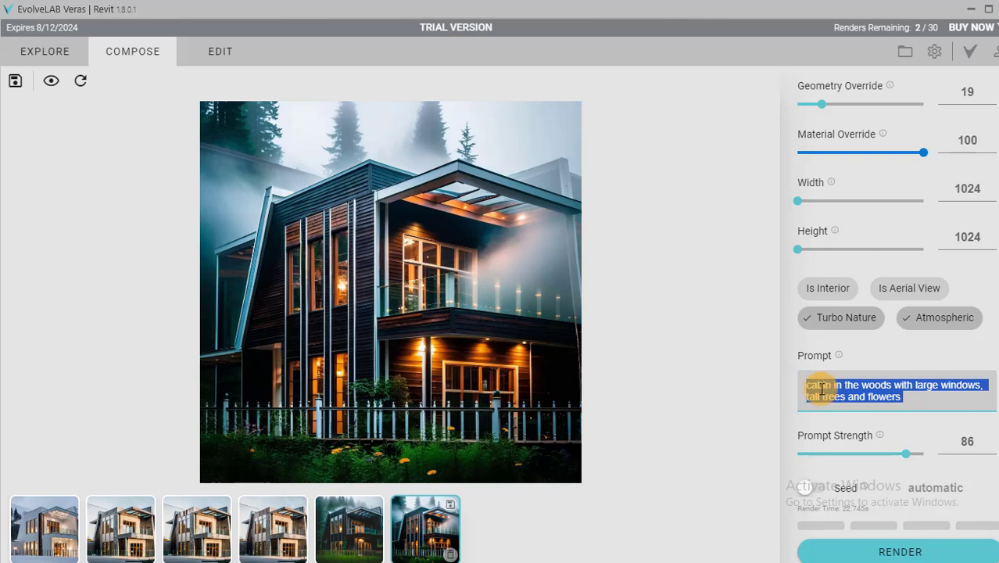
left_click(824, 388)
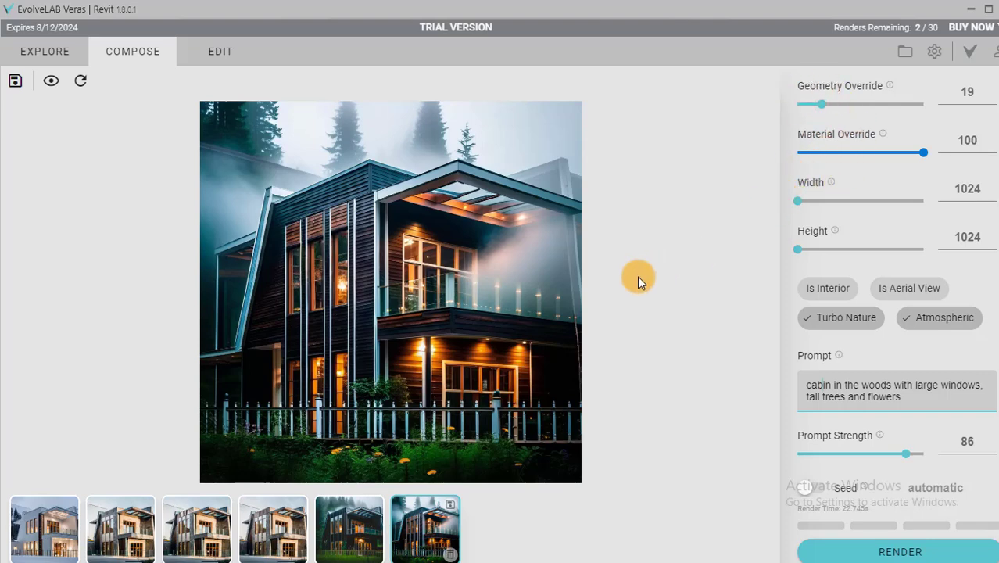
Revisit the enhanced rendering, the timber rendering and the first winter rendering.
left_click(267, 531)
left_click(188, 541)
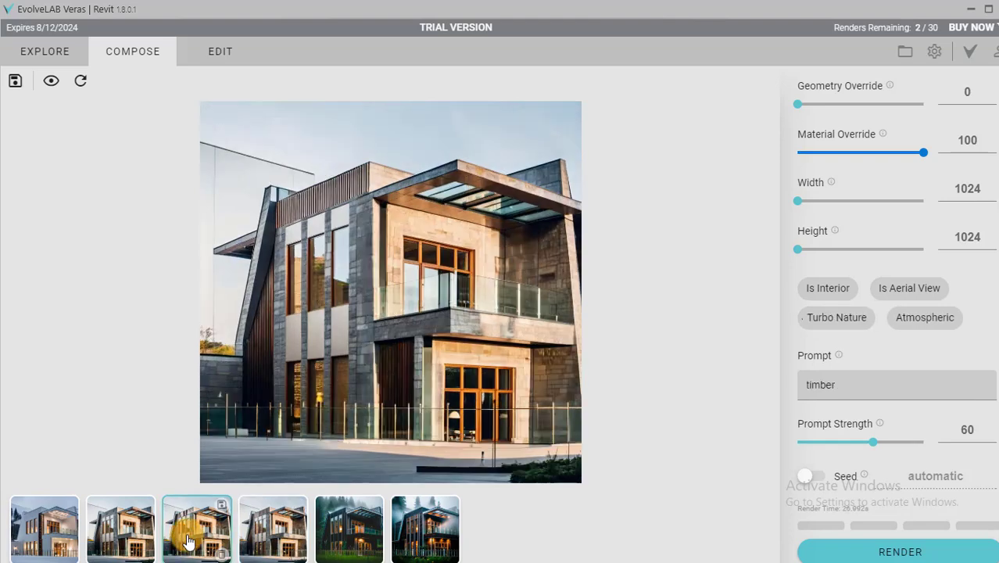
left_click(56, 539)
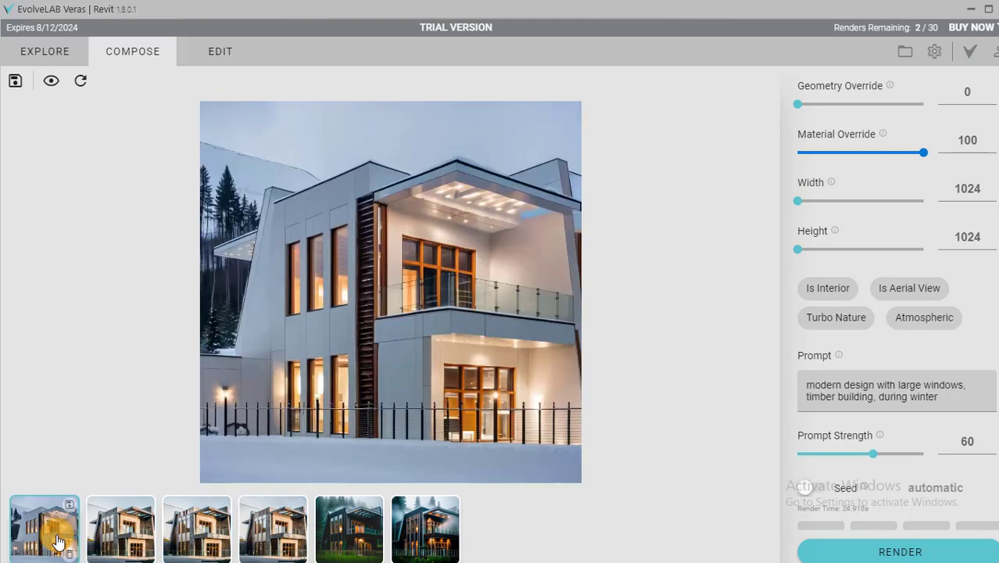